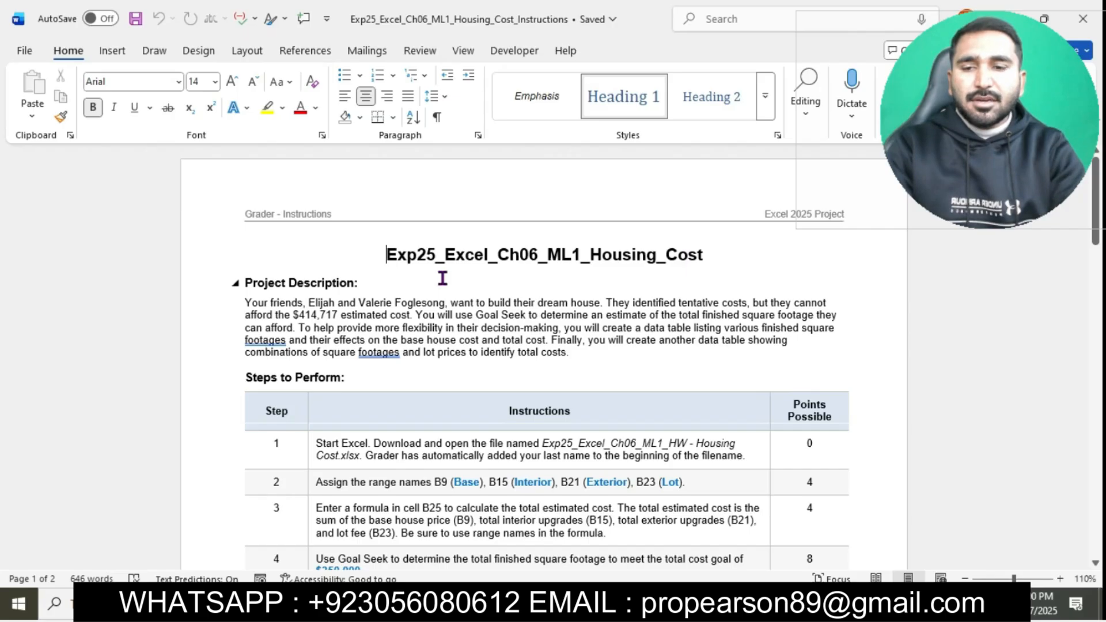
# Step: Set the document title Exp25_Excel_Ch06_ML1_Housing_Cost to 22 pt and highlight it in turquoise
pyautogui.moveTo(387, 254); pyautogui.dragTo(711, 256)
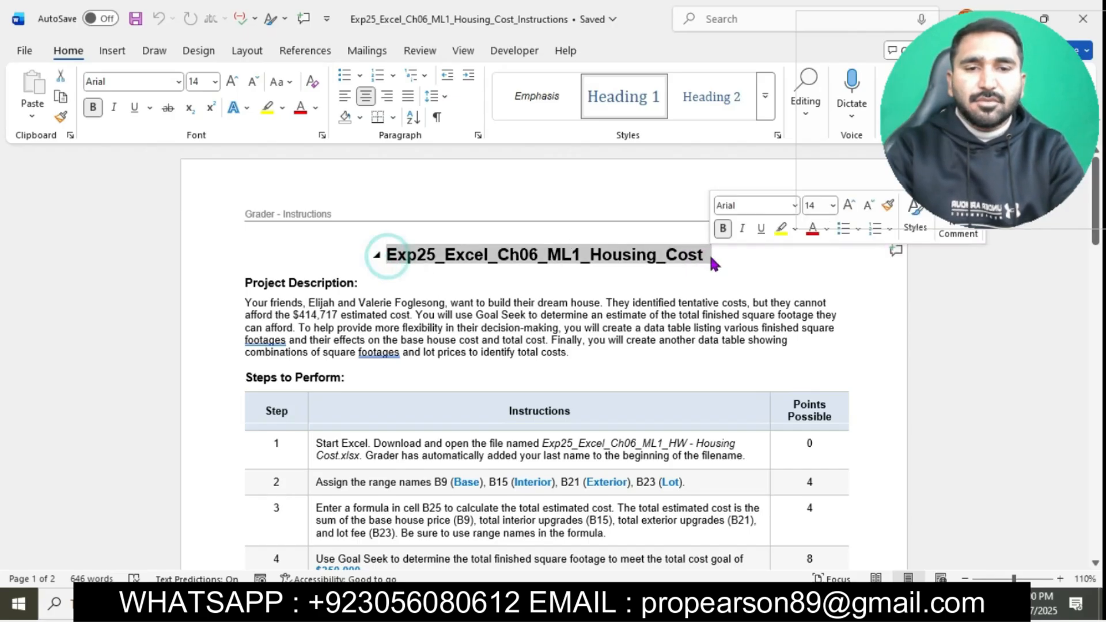
pyautogui.click(216, 84)
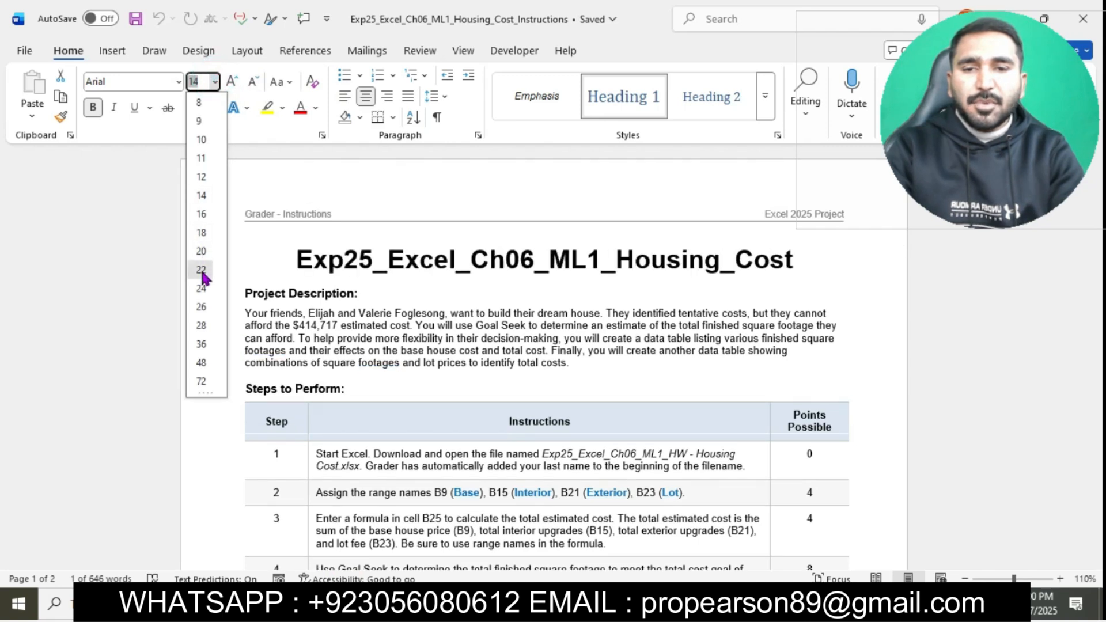
pyautogui.click(201, 270)
pyautogui.click(282, 110)
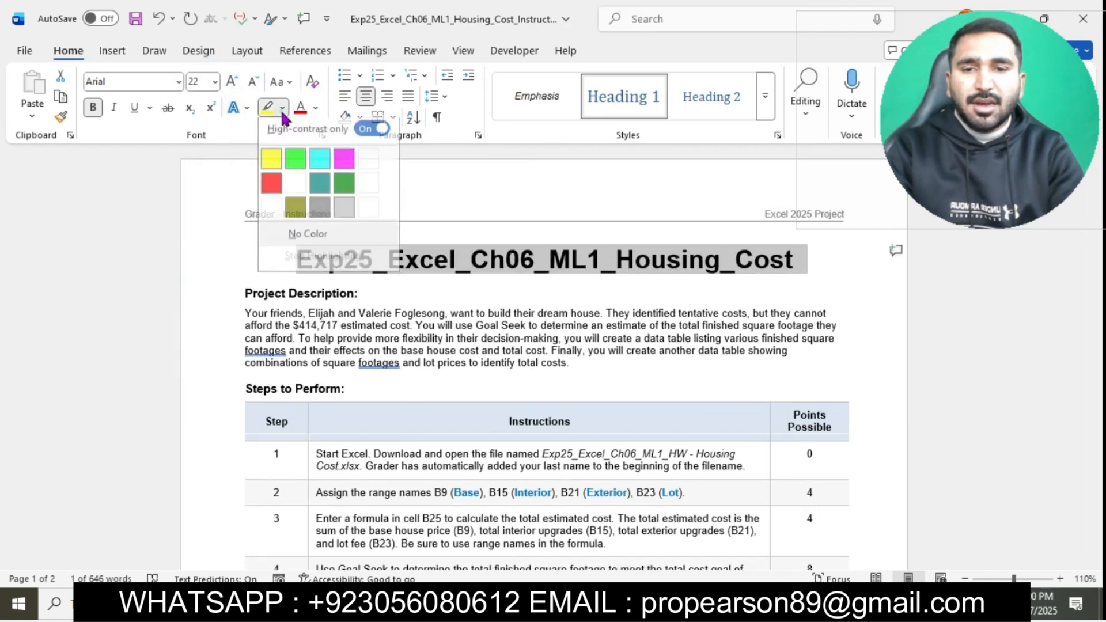
pyautogui.click(320, 158)
# Step: Set the text of all step rows in the instructions table, from step 1 through Total Points, to 12 pt
pyautogui.scroll(-1, 440, 346)
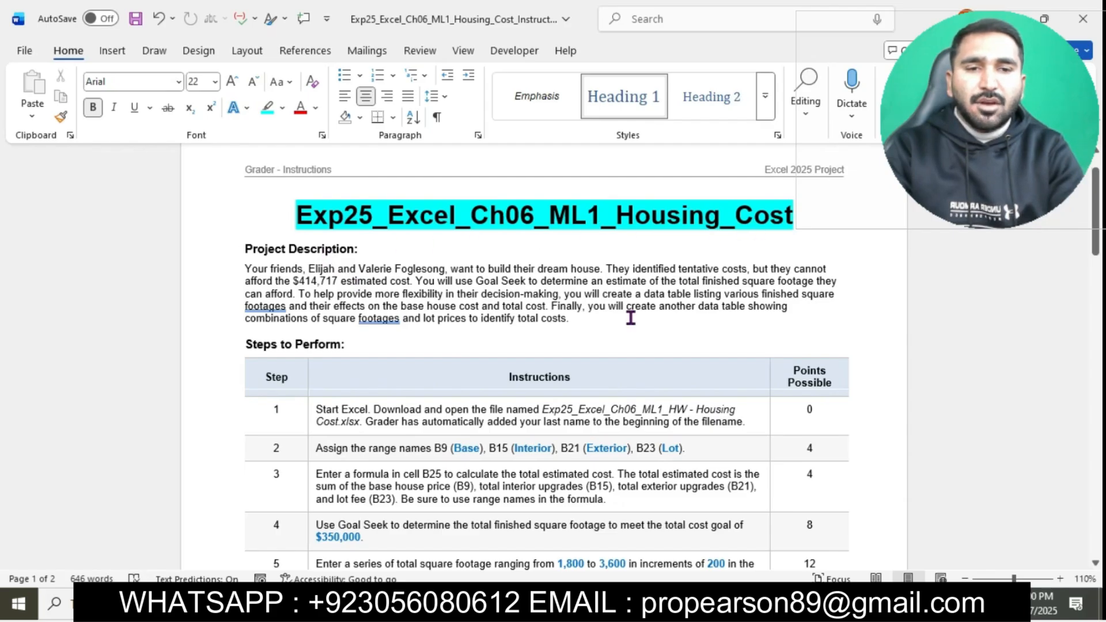
pyautogui.scroll(-5, 631, 318)
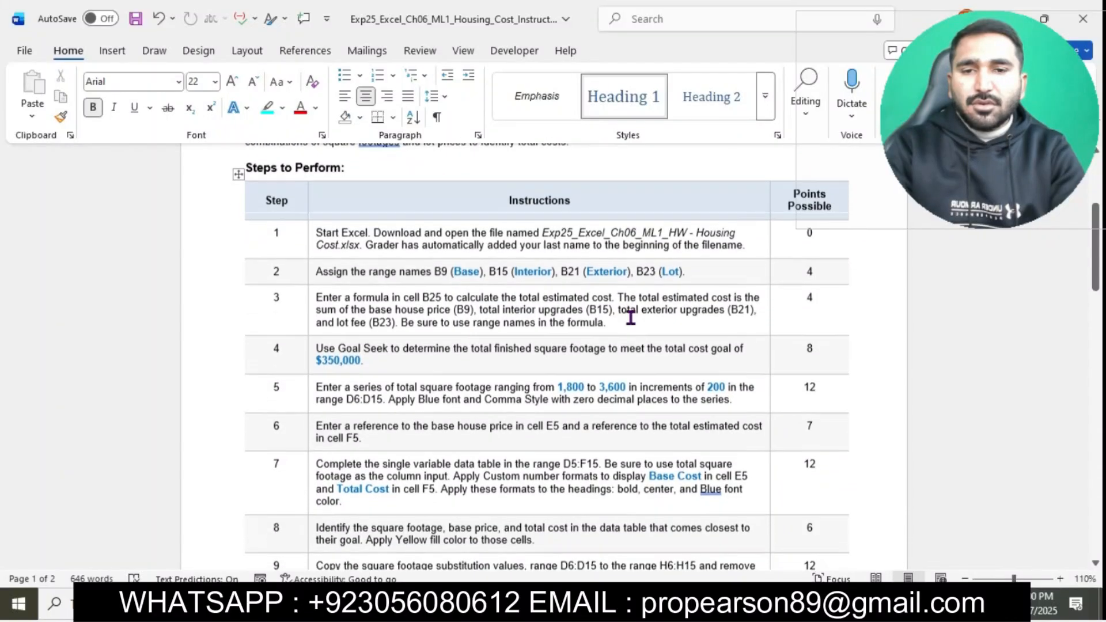
pyautogui.scroll(-1, 630, 318)
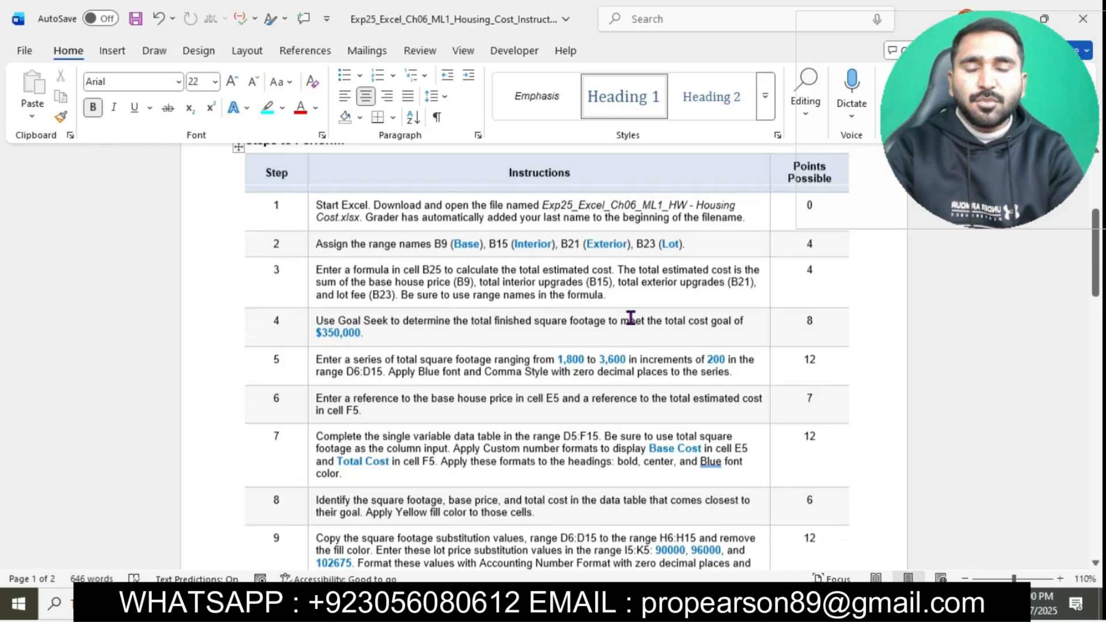
pyautogui.click(309, 210)
pyautogui.moveTo(376, 415); pyautogui.dragTo(404, 602)
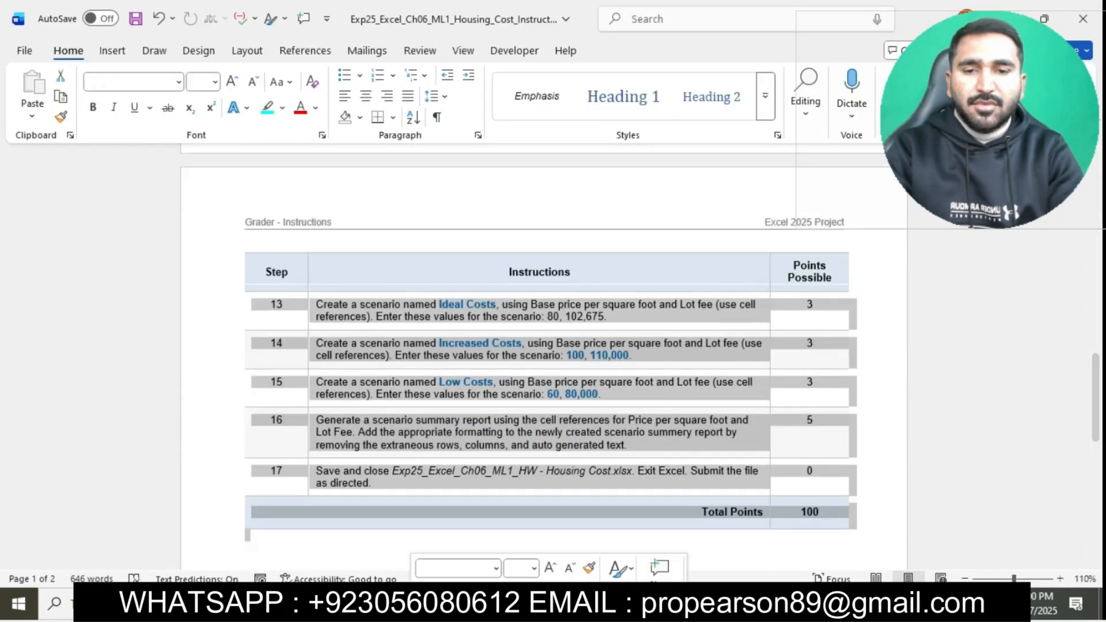
pyautogui.click(214, 82)
pyautogui.click(201, 177)
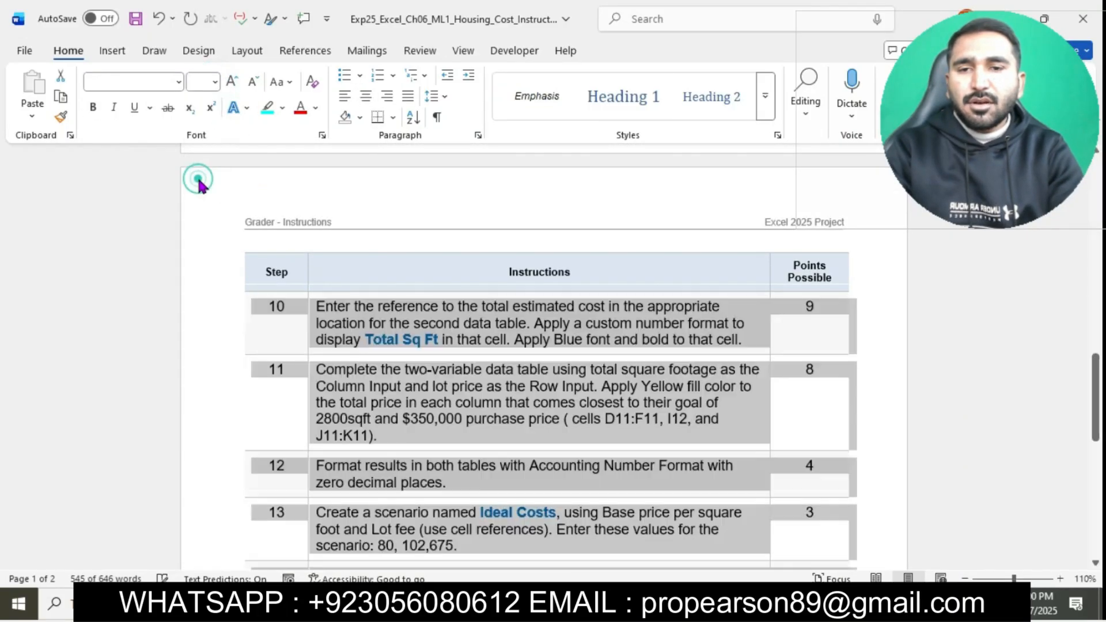
pyautogui.click(474, 349)
# Step: Highlight the instruction text of step 1 in the table in turquoise
pyautogui.scroll(5, 474, 345)
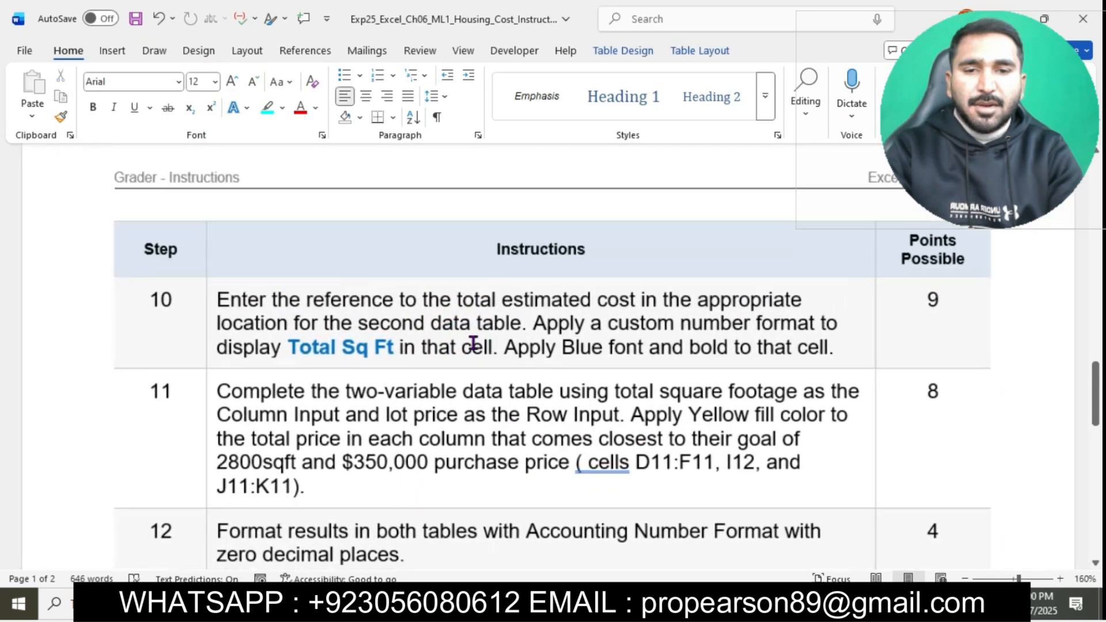
pyautogui.scroll(15, 473, 344)
pyautogui.scroll(-6, 474, 343)
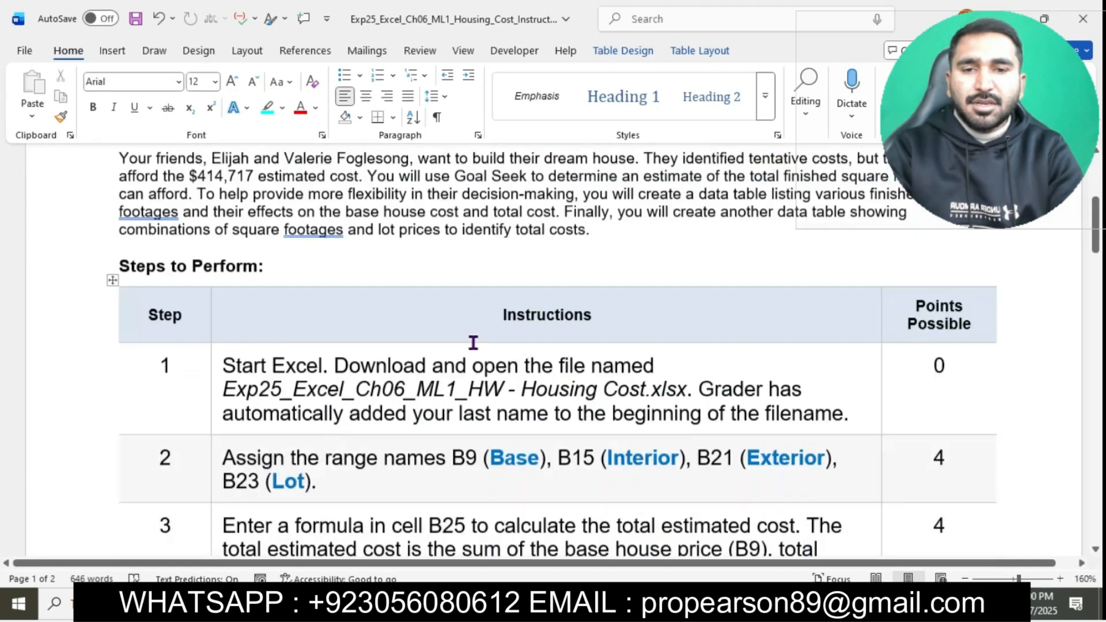
pyautogui.scroll(-3, 471, 343)
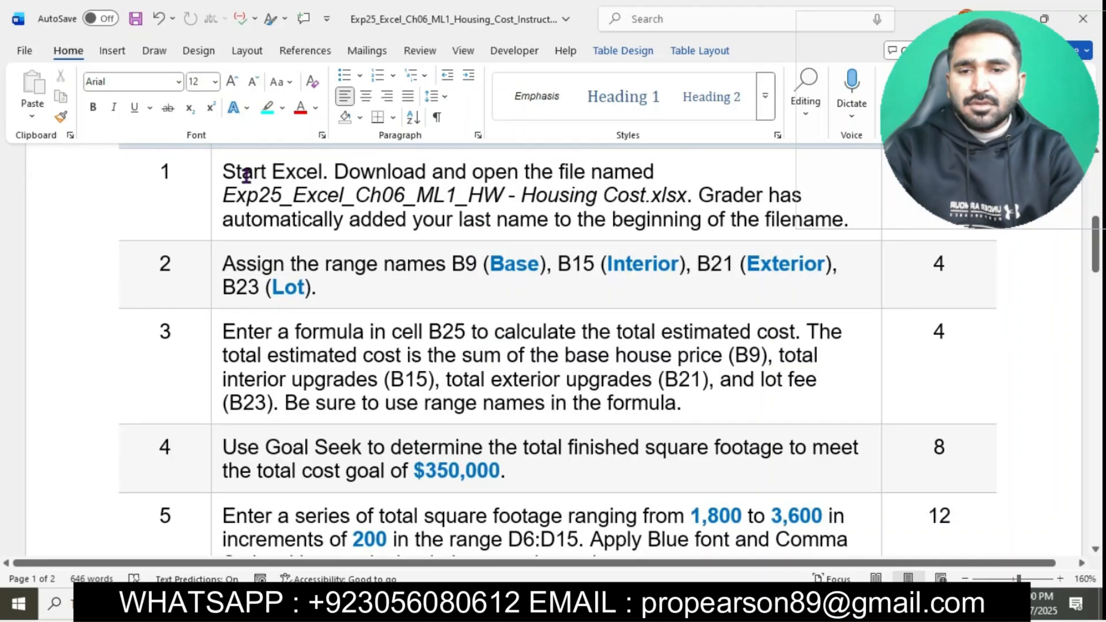
pyautogui.click(217, 173)
pyautogui.click(292, 143)
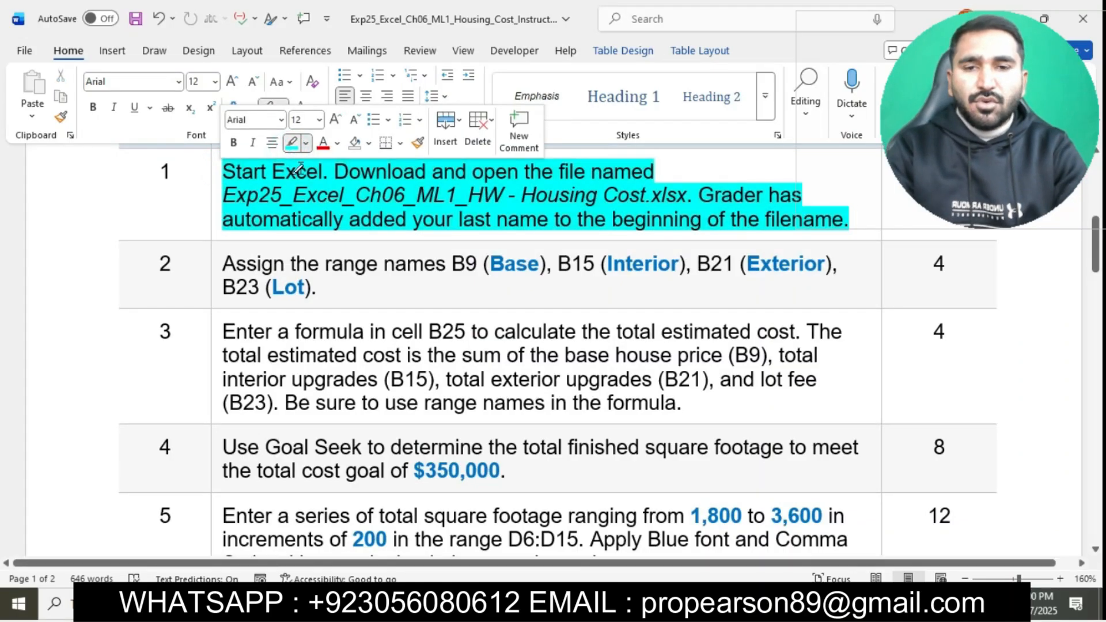
pyautogui.click(287, 145)
pyautogui.click(295, 194)
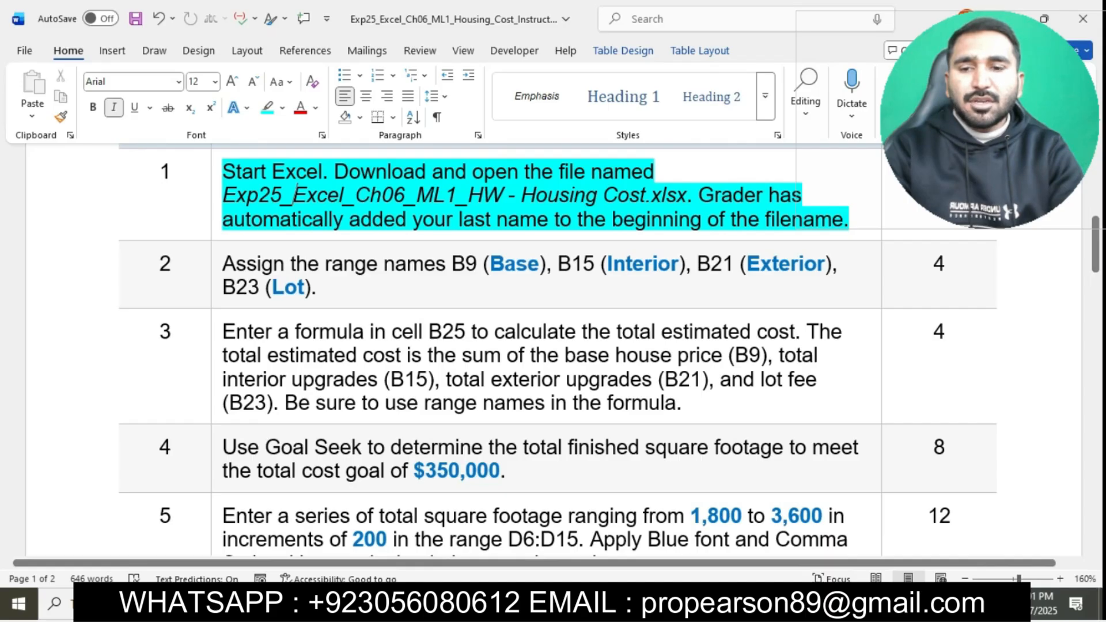
# Step: Switch to File Explorer, open the Exp_Excel_Ch06_ML1_HW- Housing Cost workbook in Excel and enable editing
pyautogui.hotkey('alt', 'Tab')
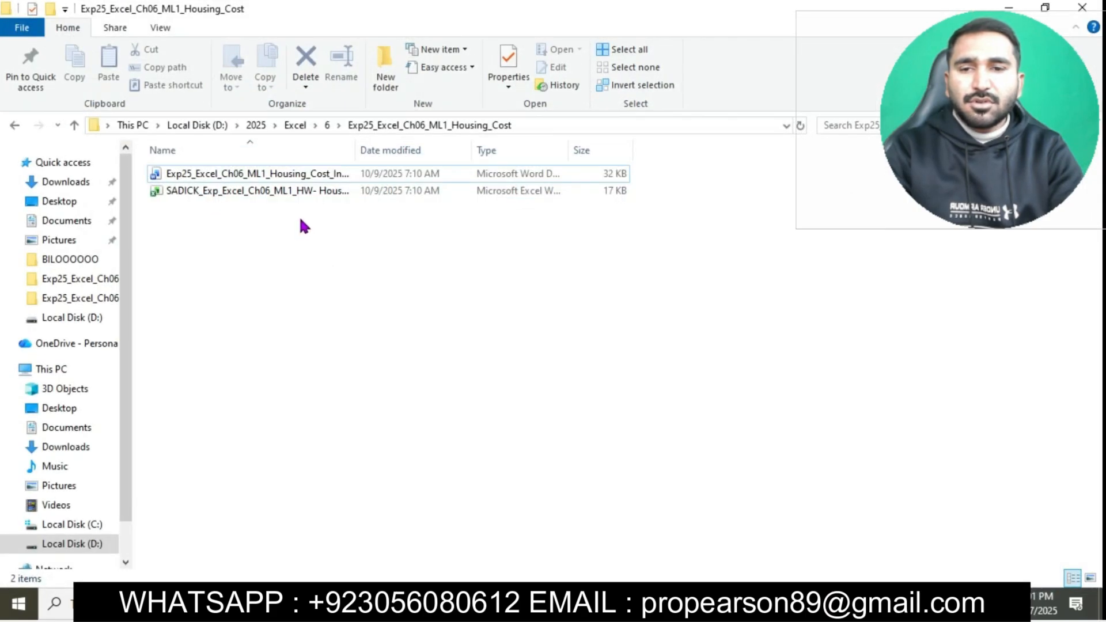
pyautogui.click(287, 197)
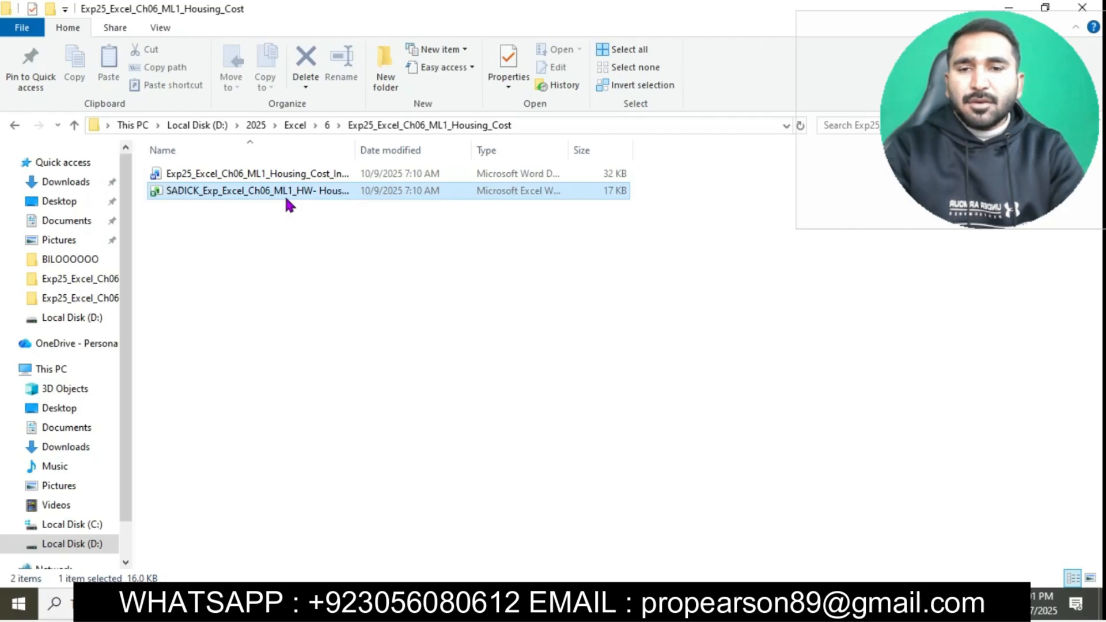
pyautogui.doubleClick(286, 197)
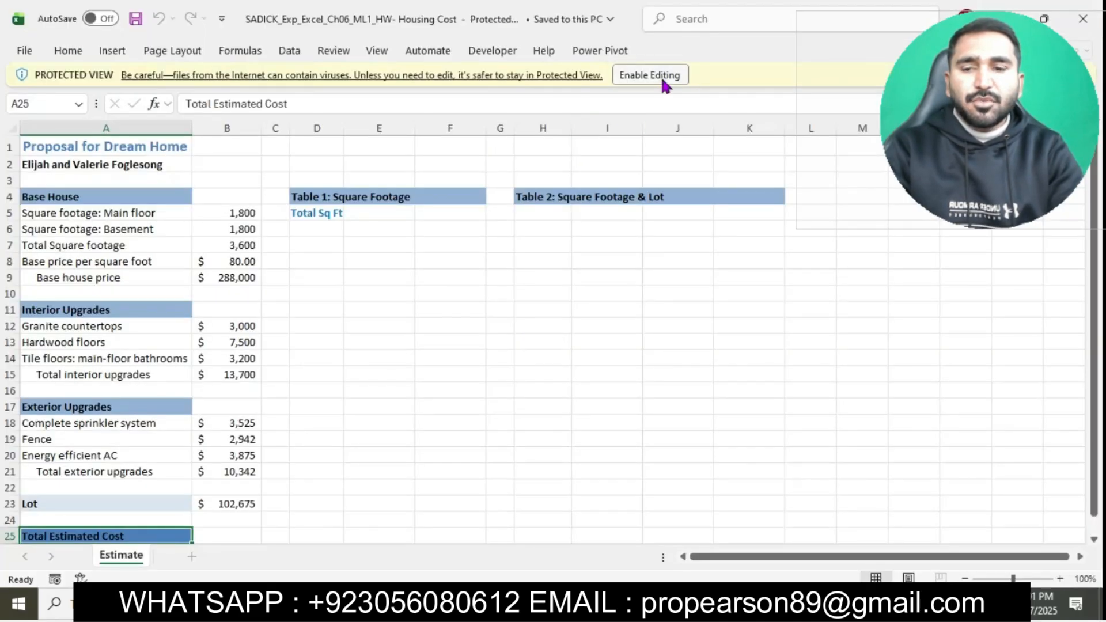
pyautogui.click(662, 81)
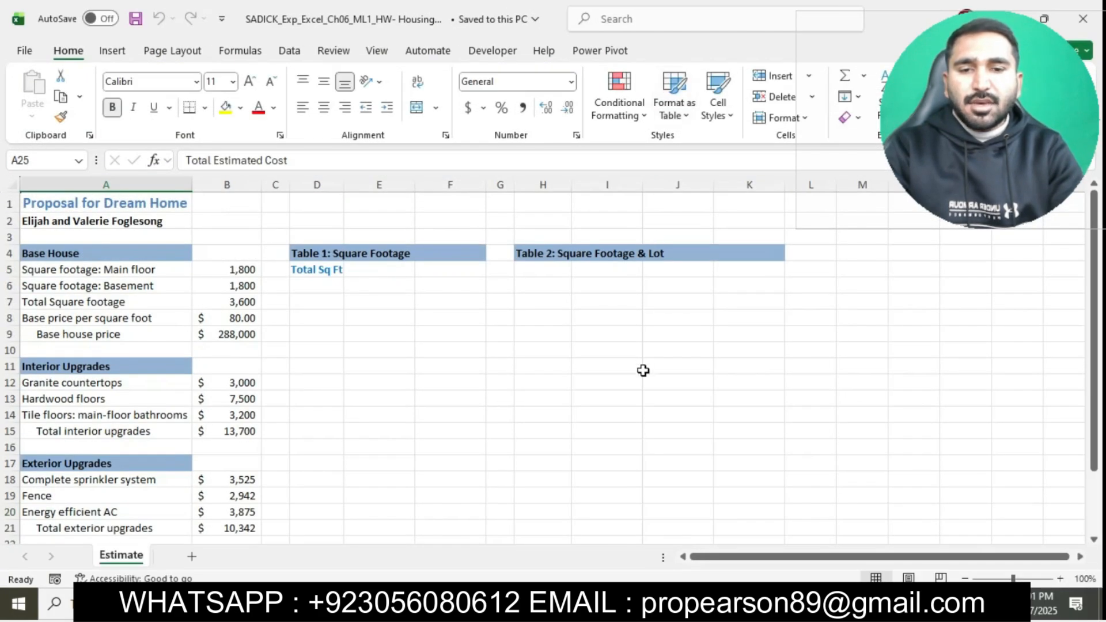
# Step: Switch back to the Word instructions and highlight the step 2 text about assigning range names in turquoise
pyautogui.click(536, 604)
pyautogui.scroll(-2, 555, 357)
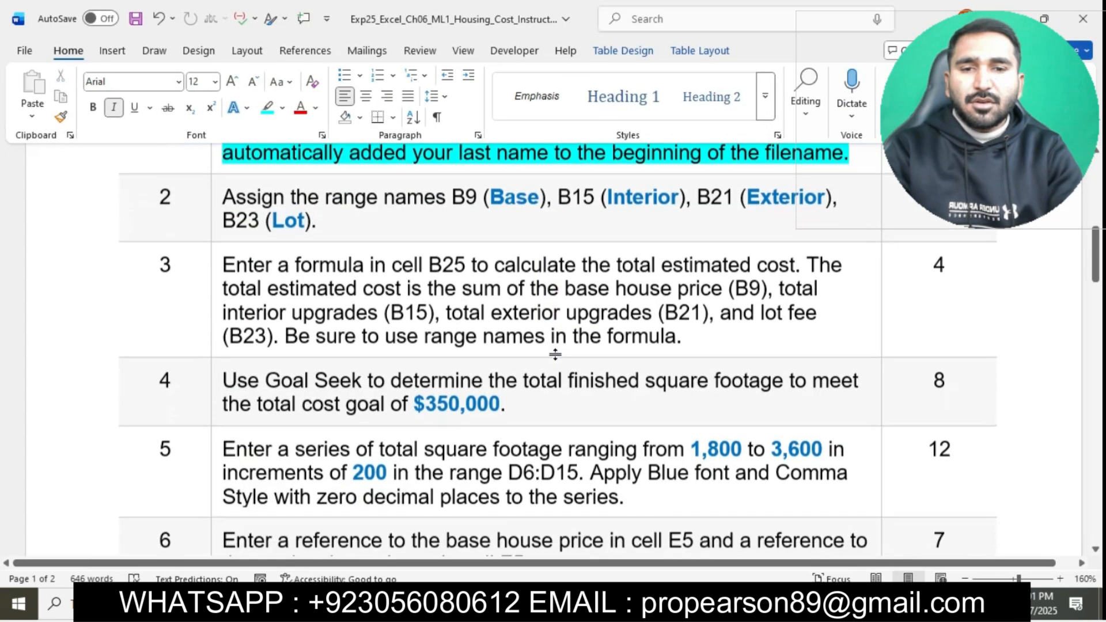
pyautogui.click(217, 186)
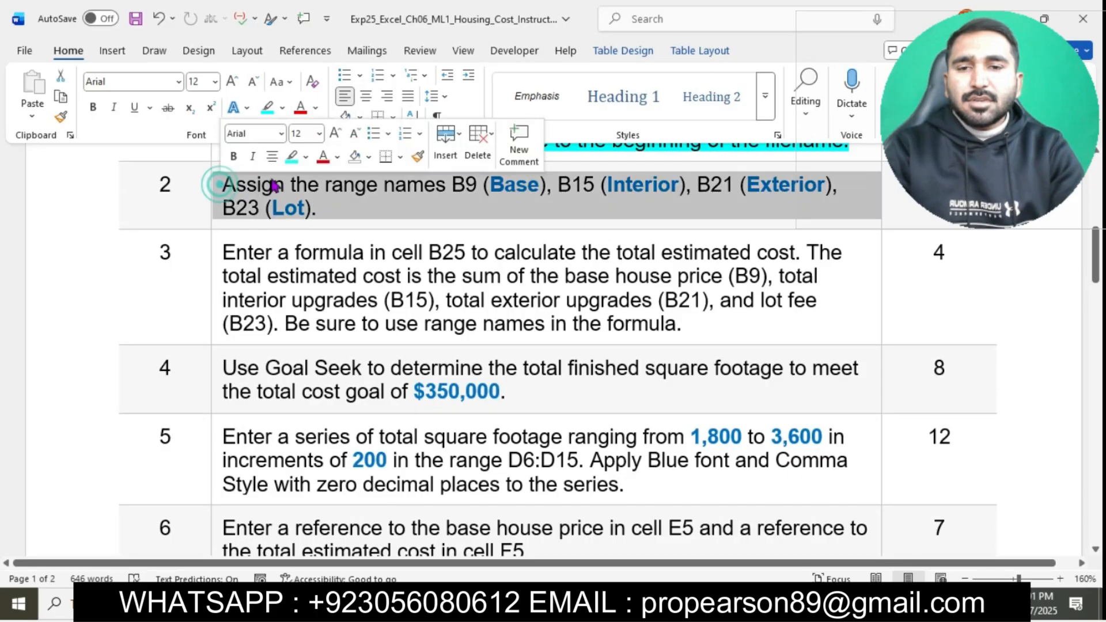
pyautogui.click(292, 155)
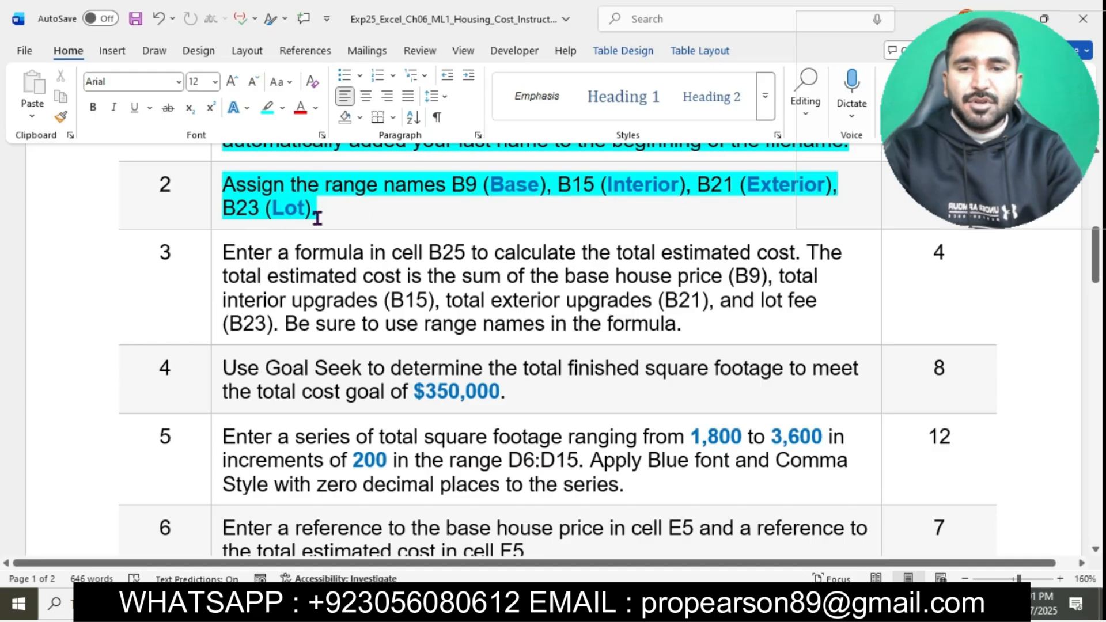
# Step: Take the name Base from step 2 and assign it to the base house price cell B9 in the Excel workbook
pyautogui.moveTo(490, 186); pyautogui.dragTo(542, 196)
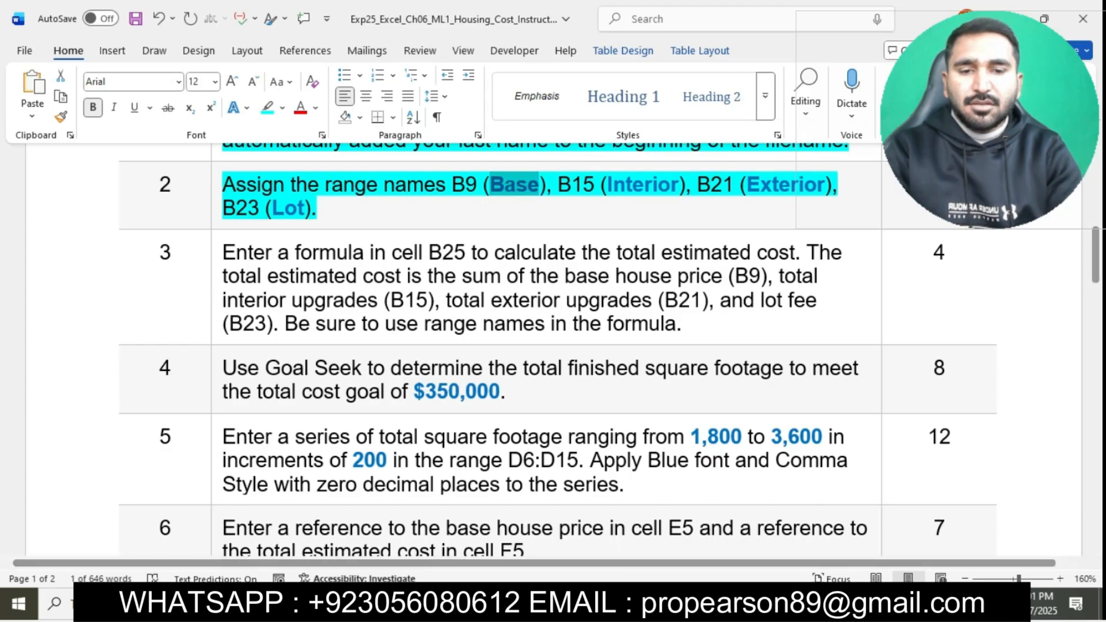
pyautogui.click(651, 605)
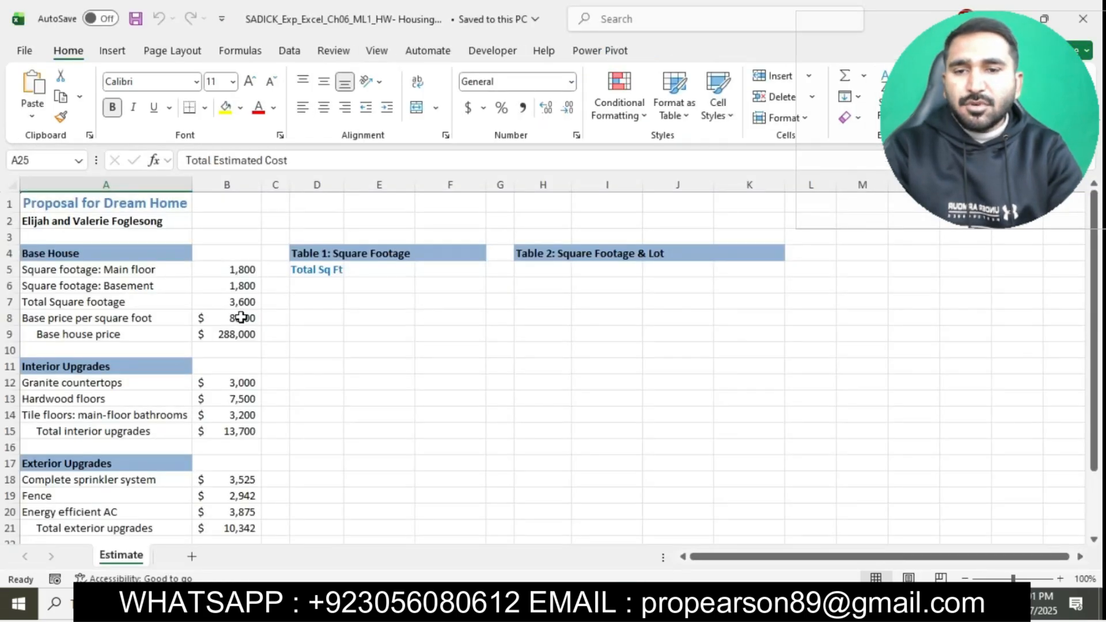
pyautogui.click(239, 335)
pyautogui.click(51, 160)
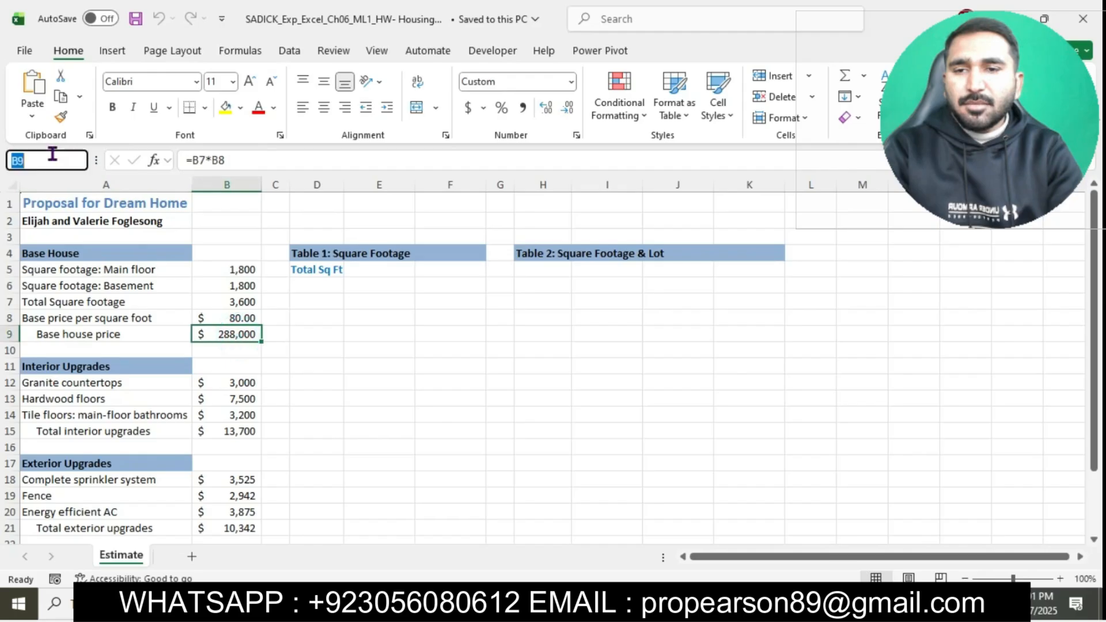
pyautogui.write('Base')
pyautogui.press('Return')
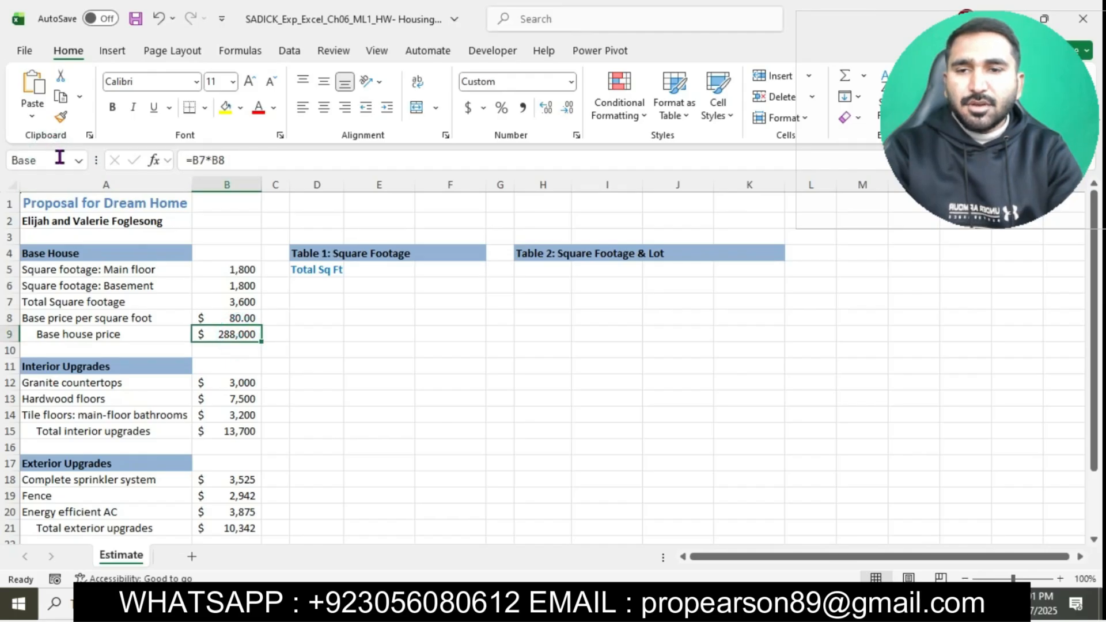
# Step: Take the name Interior from the Word instructions and assign it to the total interior upgrades cell B15 in Excel
pyautogui.click(605, 603)
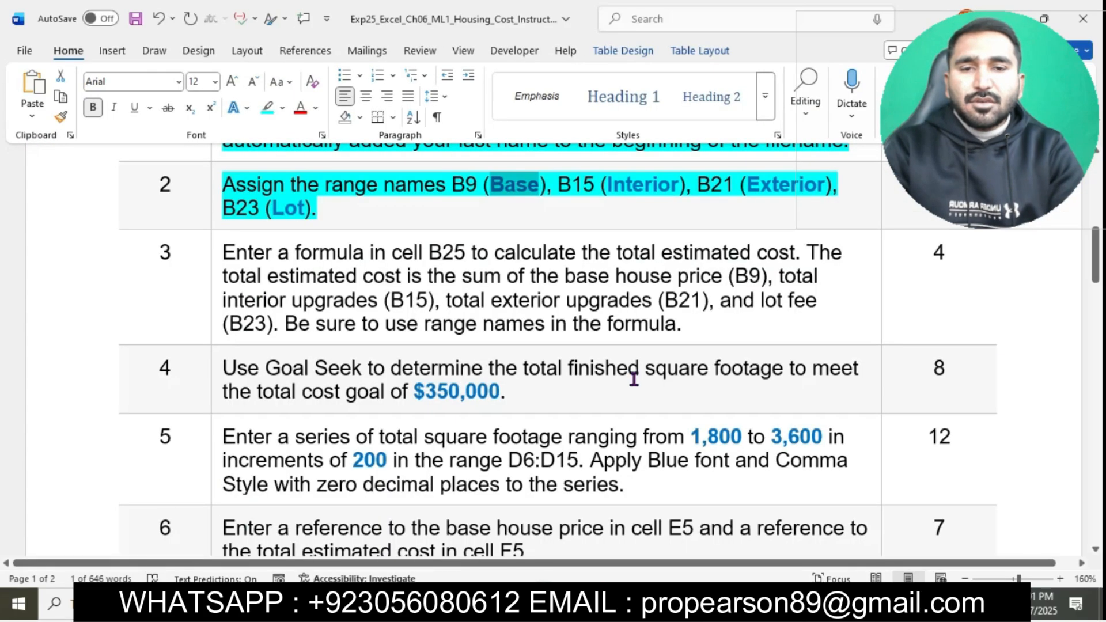
pyautogui.moveTo(609, 185); pyautogui.dragTo(683, 185)
pyautogui.click(685, 188)
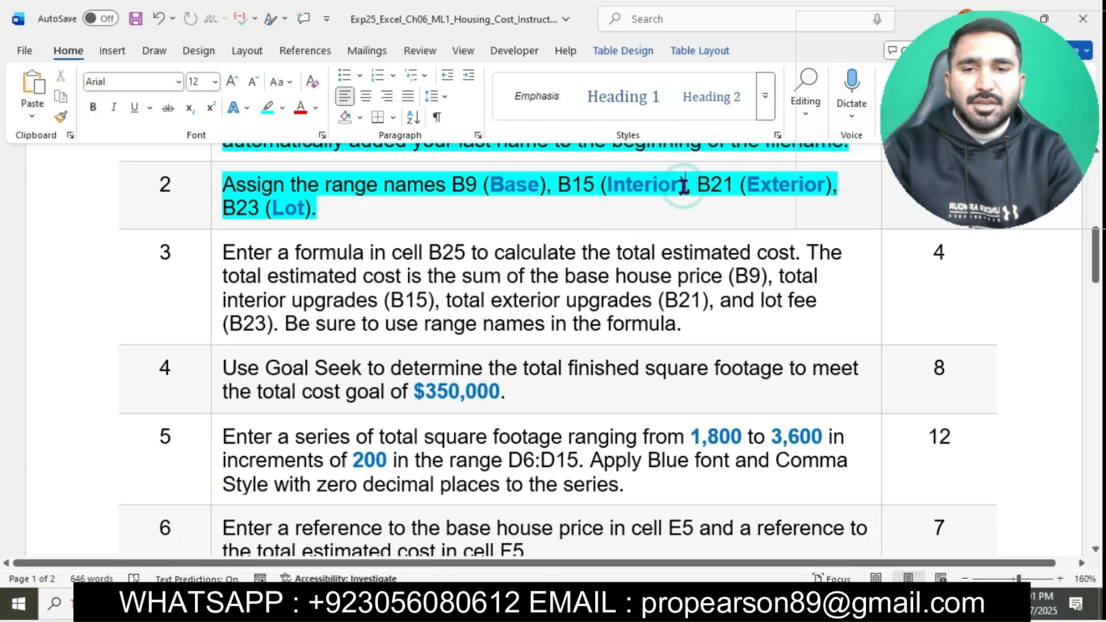
pyautogui.moveTo(609, 188); pyautogui.dragTo(673, 186)
pyautogui.click(673, 185)
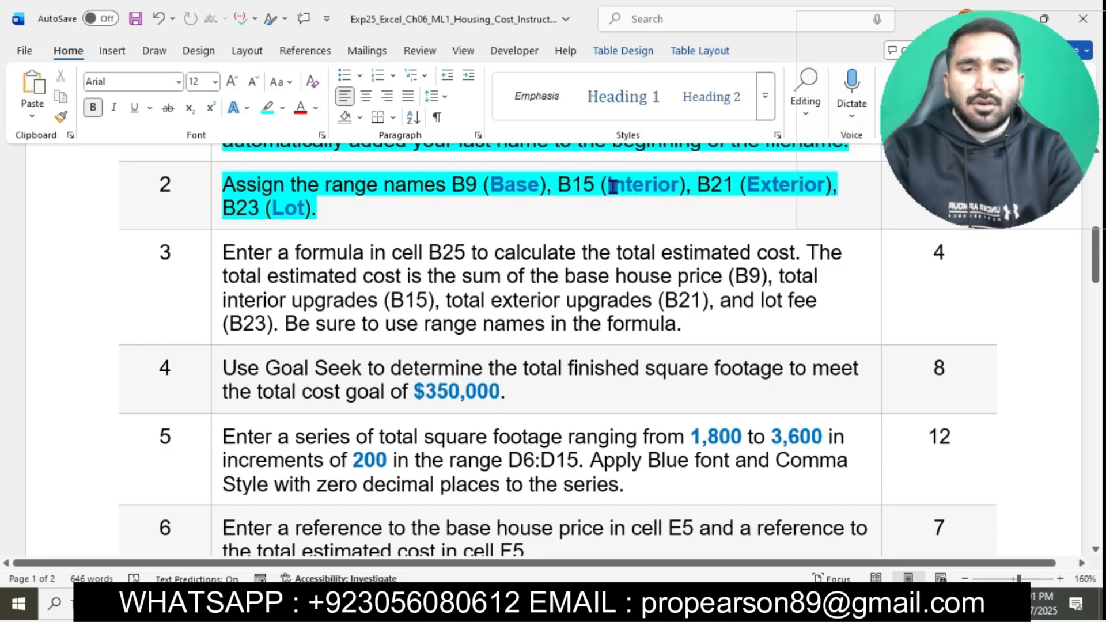
pyautogui.moveTo(609, 188); pyautogui.dragTo(680, 190)
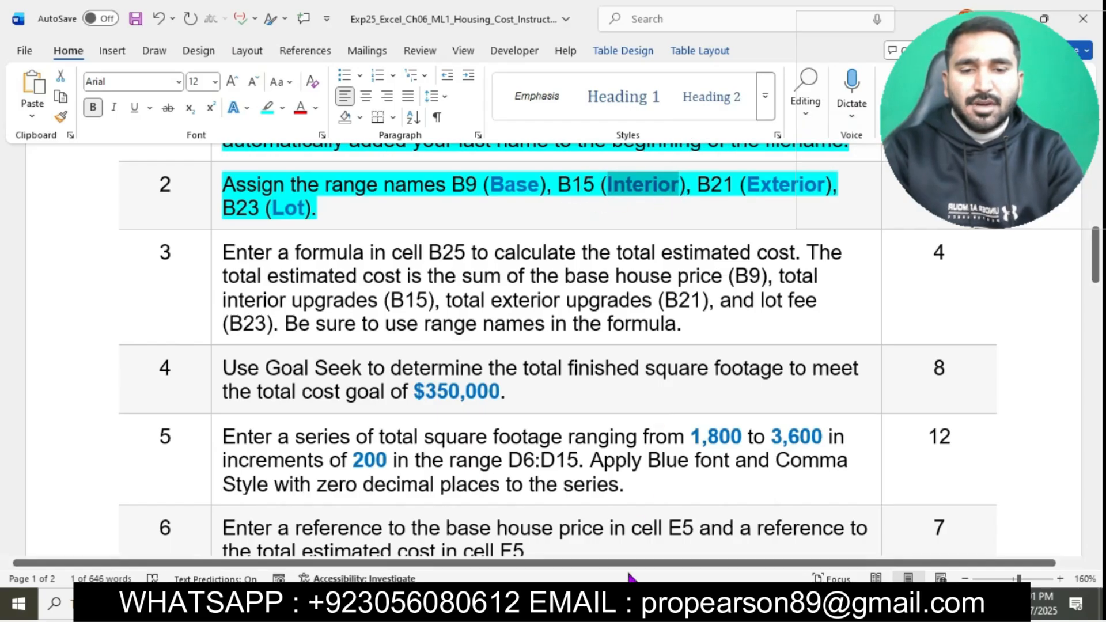
pyautogui.click(625, 605)
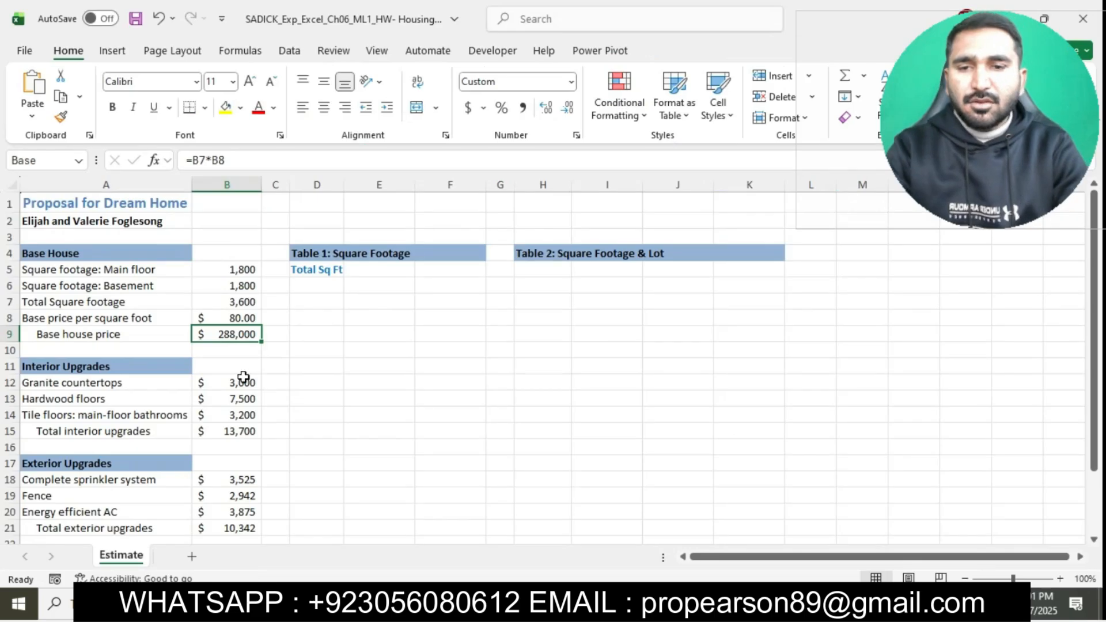
pyautogui.click(231, 432)
pyautogui.click(54, 160)
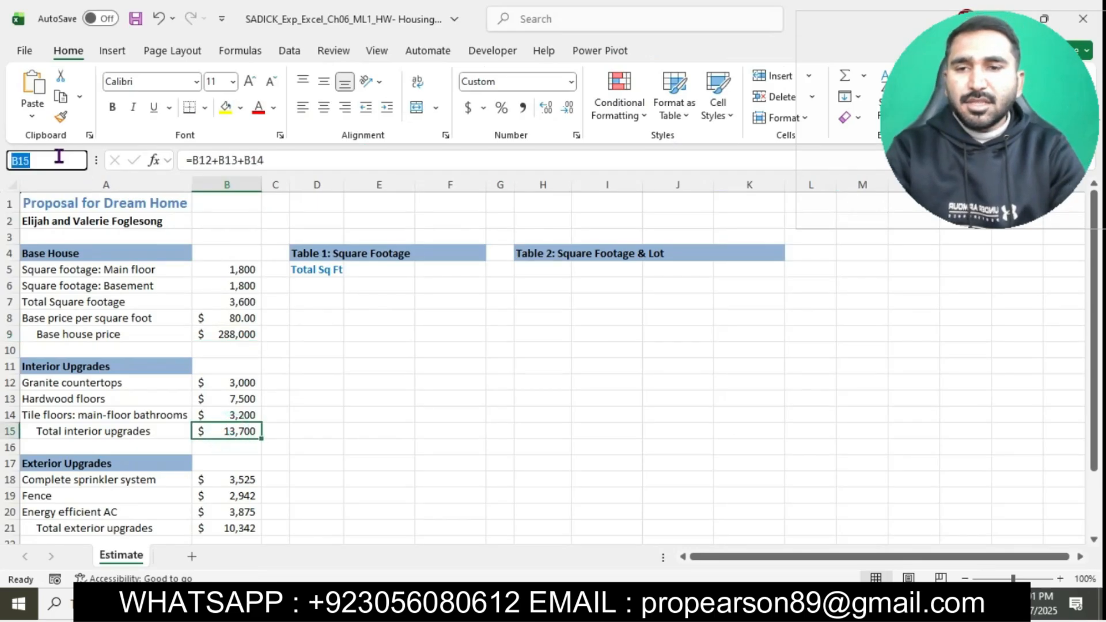
pyautogui.write('Interior')
pyautogui.press('Return')
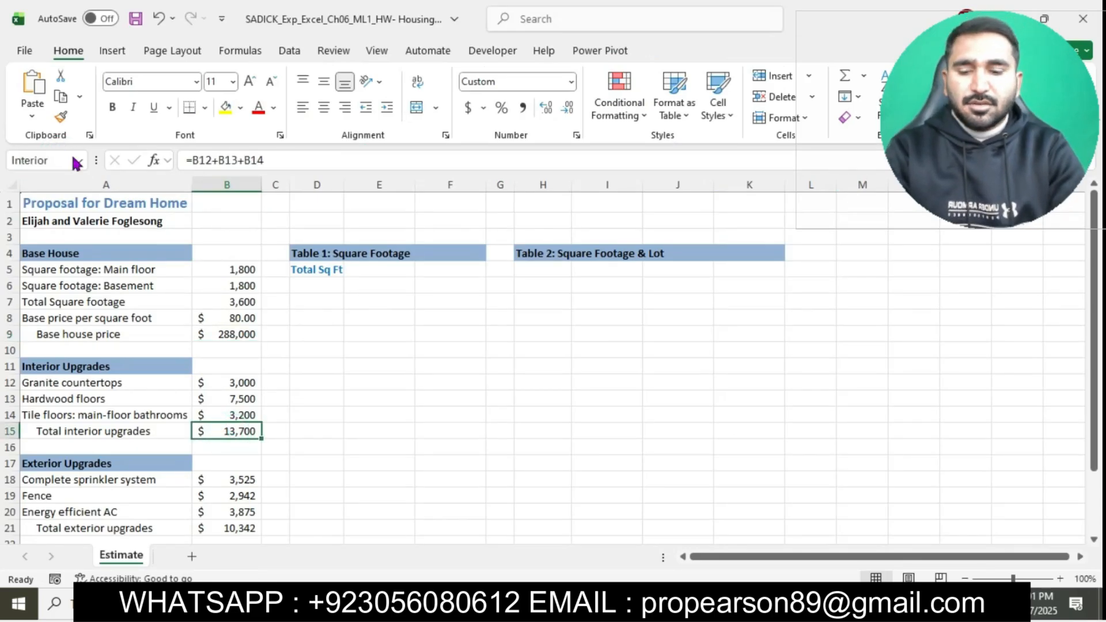
# Step: Take the name Exterior from the Word instructions and assign it to the total exterior upgrades cell B21 in Excel
pyautogui.click(597, 605)
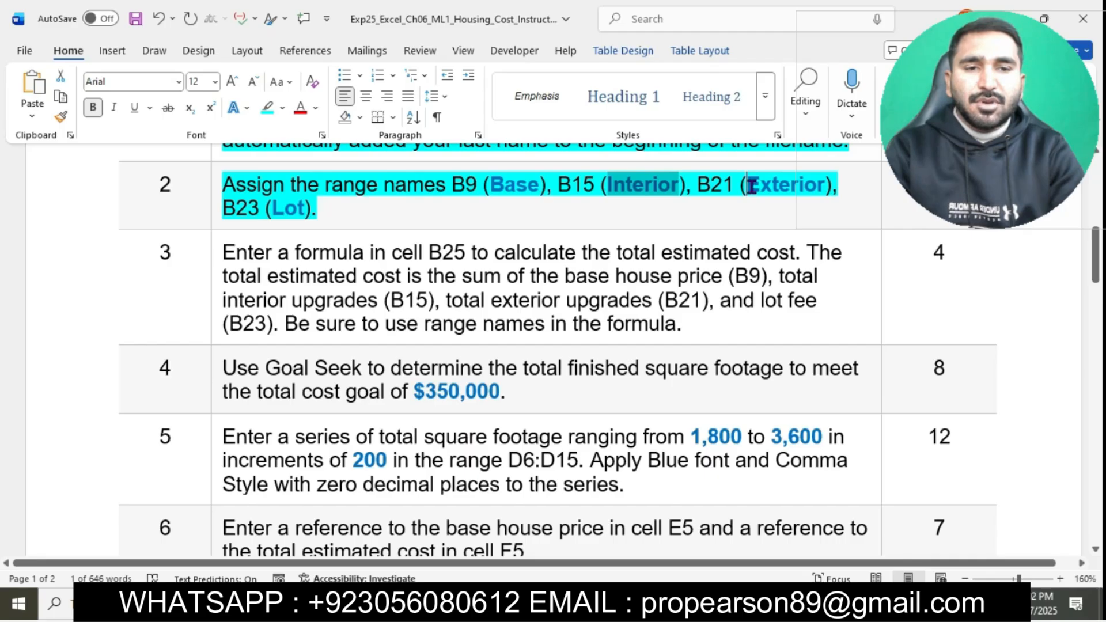
pyautogui.moveTo(748, 185); pyautogui.dragTo(827, 187)
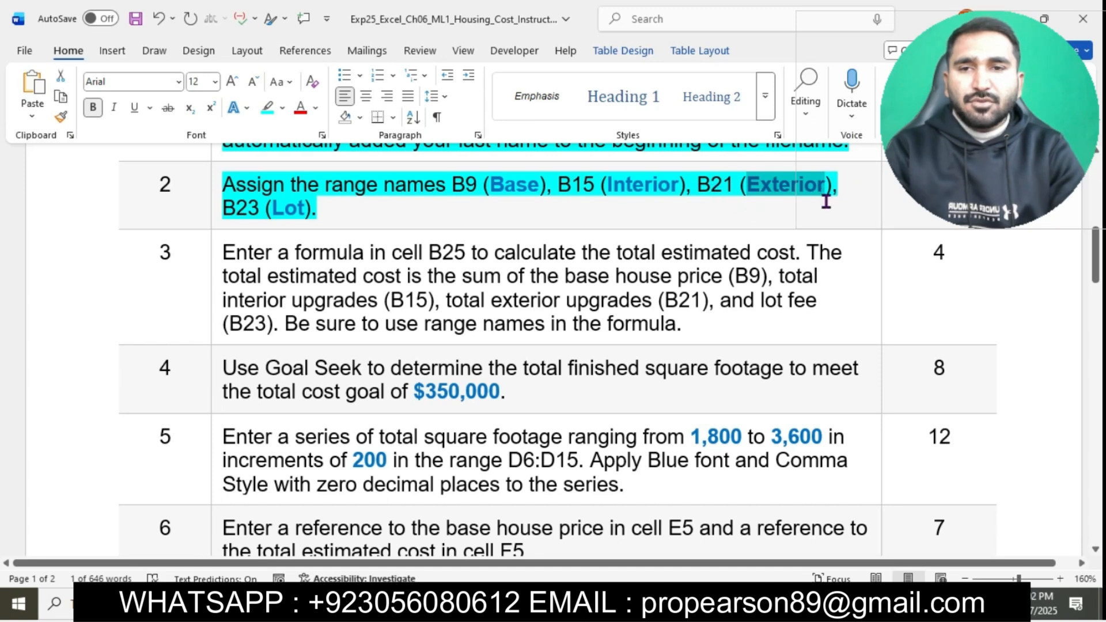
pyautogui.click(437, 603)
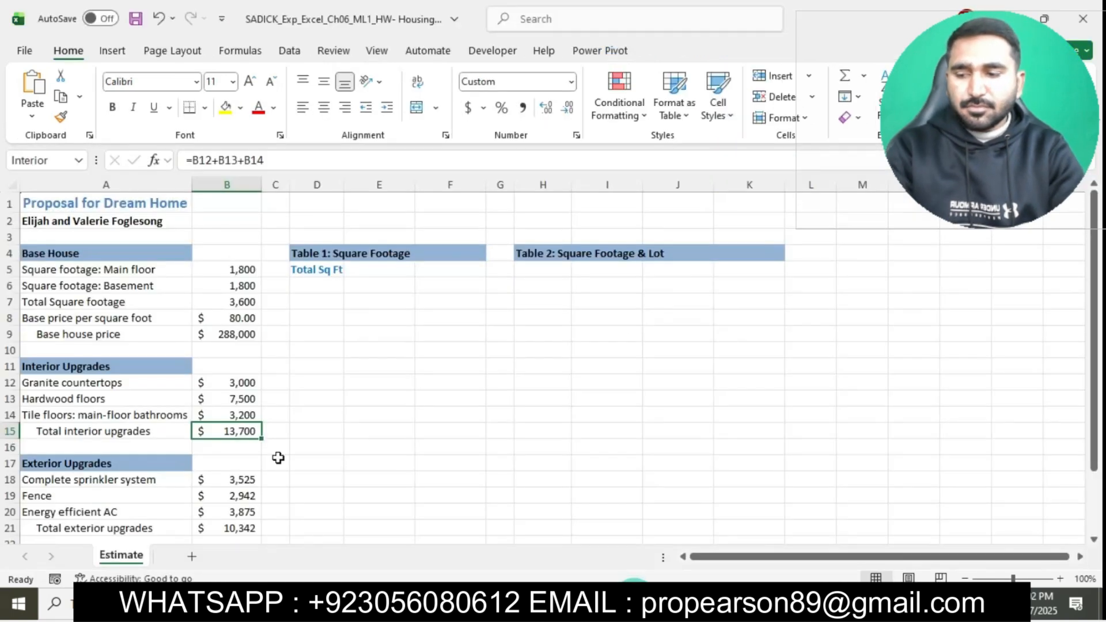
pyautogui.click(244, 529)
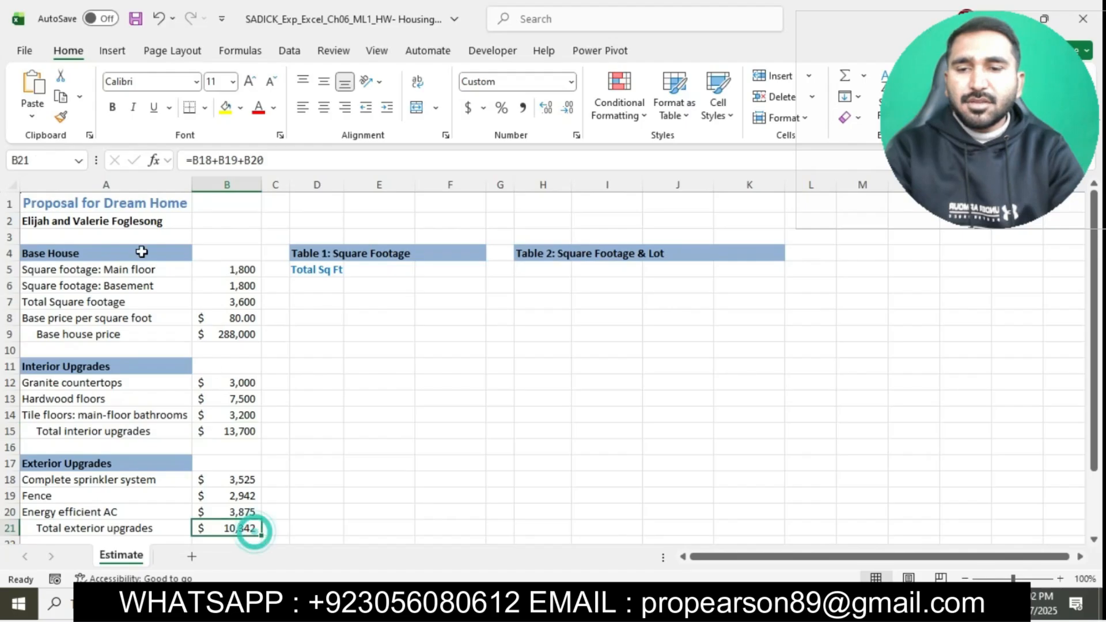
pyautogui.click(45, 161)
pyautogui.write('Exterior')
pyautogui.press('Return')
# Step: Take the name Lot from step 2 of the Word instructions and assign it to the lot cell B23 in Excel
pyautogui.click(554, 603)
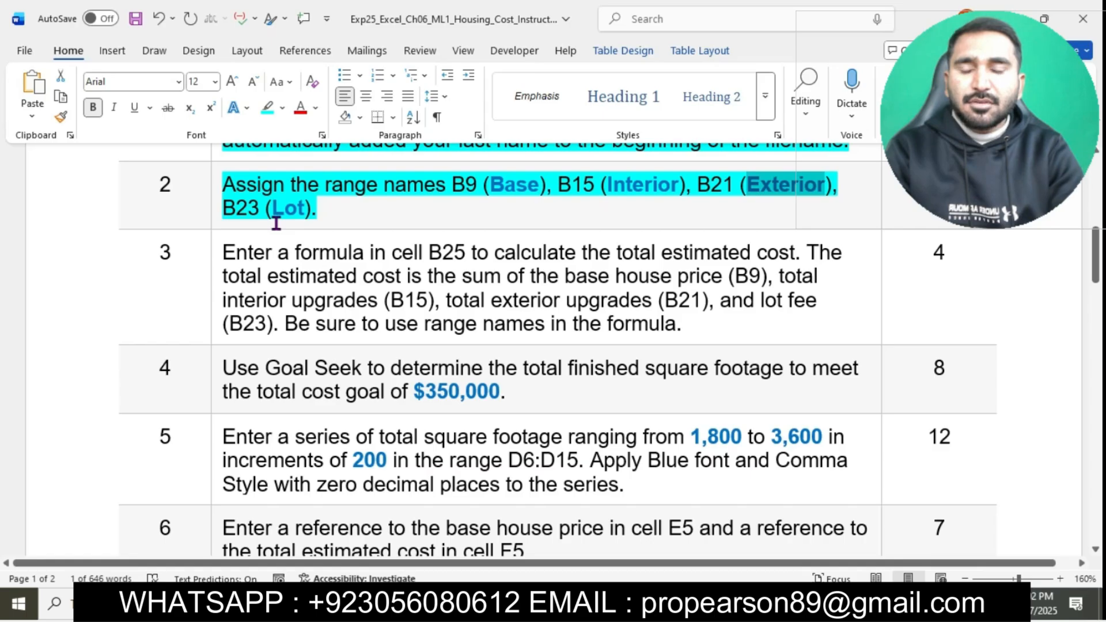
pyautogui.moveTo(273, 208); pyautogui.dragTo(306, 210)
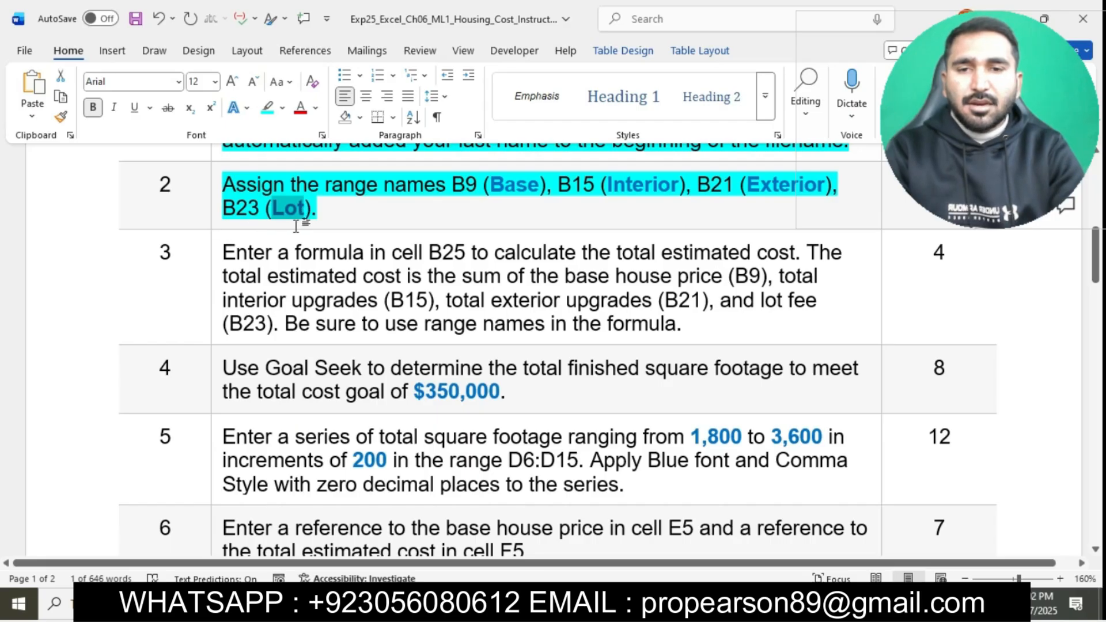
pyautogui.click(614, 602)
pyautogui.scroll(-4, 548, 344)
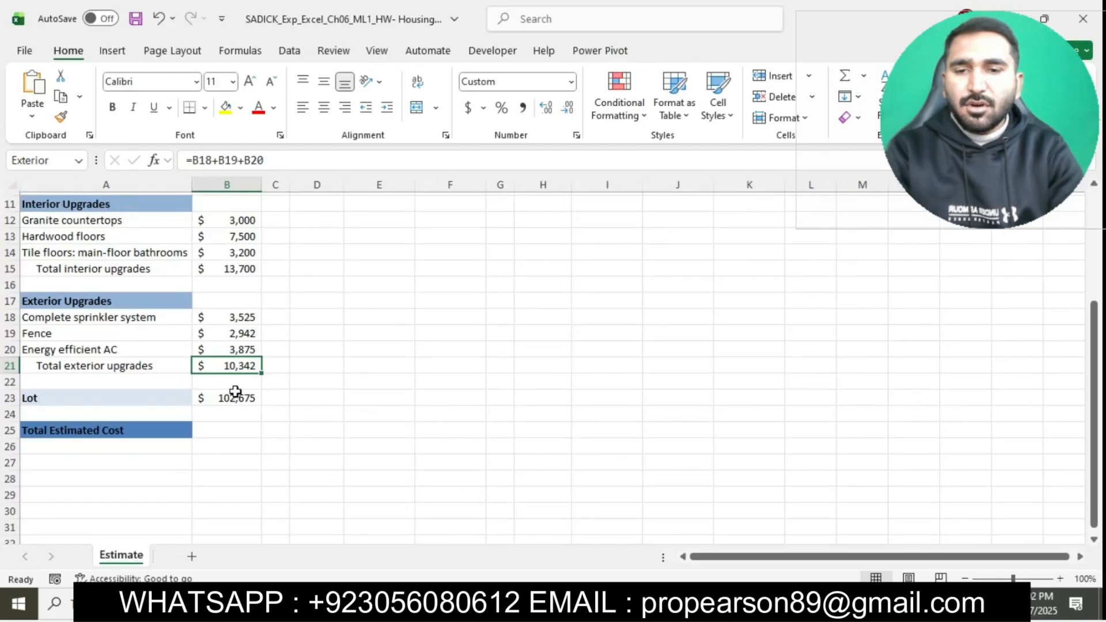
pyautogui.click(242, 396)
pyautogui.click(53, 159)
pyautogui.write('Lot')
pyautogui.press('Return')
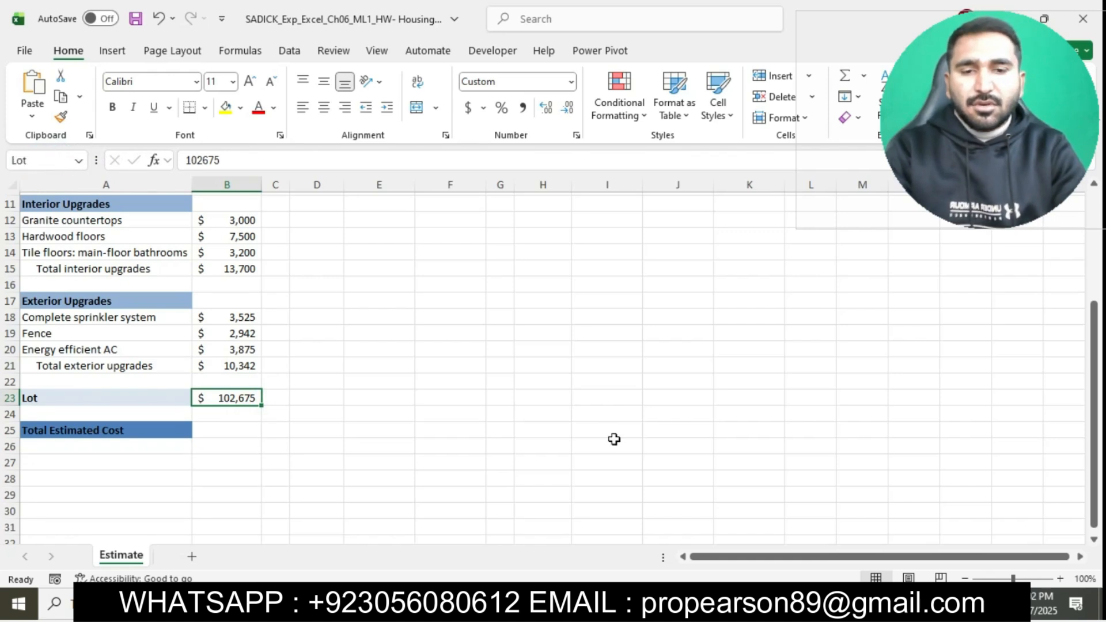
# Step: Switch to the Word instructions, highlight the step 3 text in turquoise and select its first sentence about the B25 formula
pyautogui.click(585, 605)
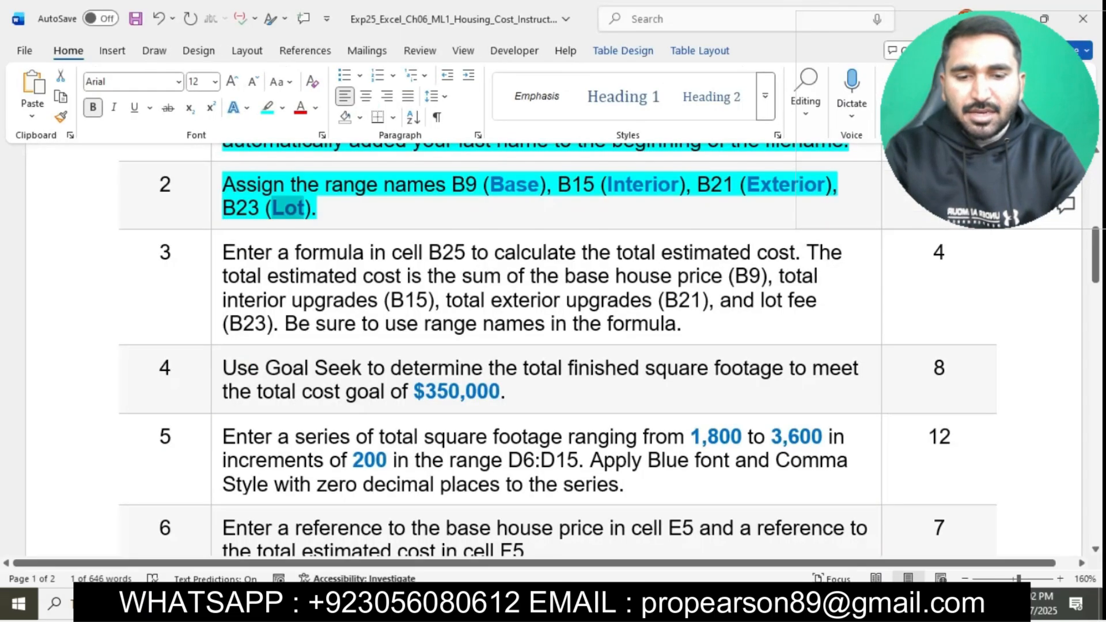
pyautogui.scroll(-1, 586, 211)
pyautogui.scroll(-1, 587, 211)
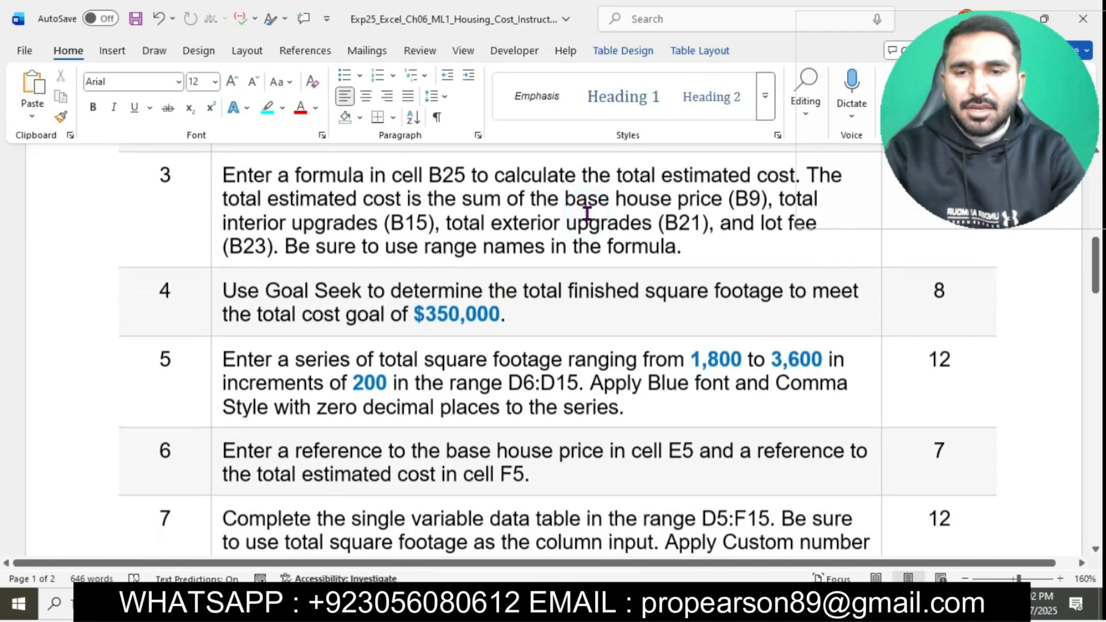
pyautogui.click(219, 180)
pyautogui.click(291, 150)
pyautogui.click(335, 224)
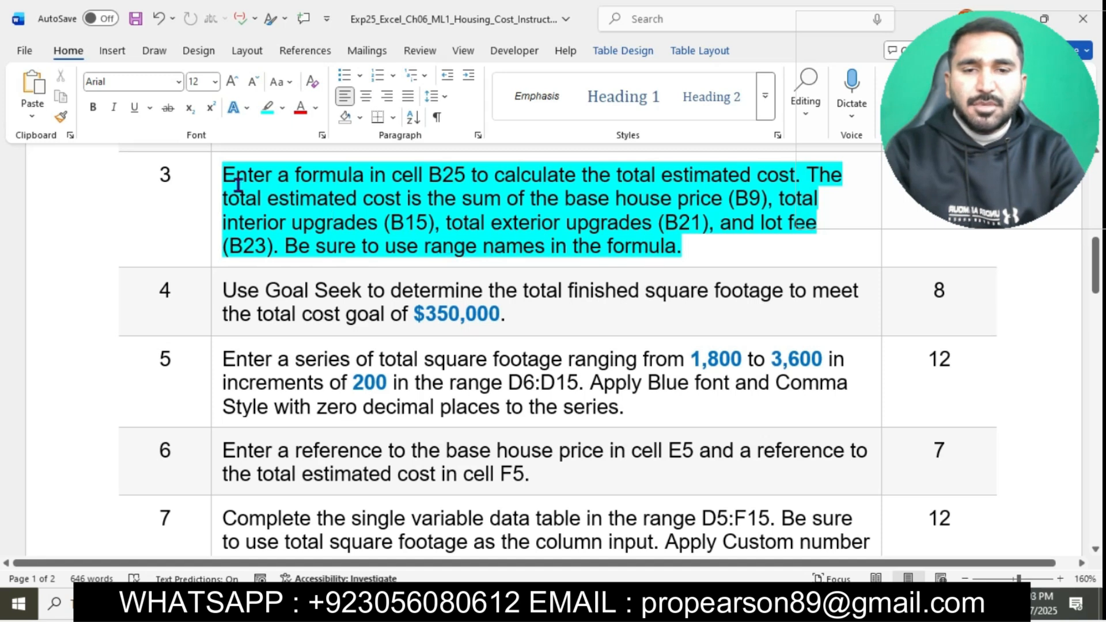
pyautogui.moveTo(225, 176); pyautogui.dragTo(795, 174)
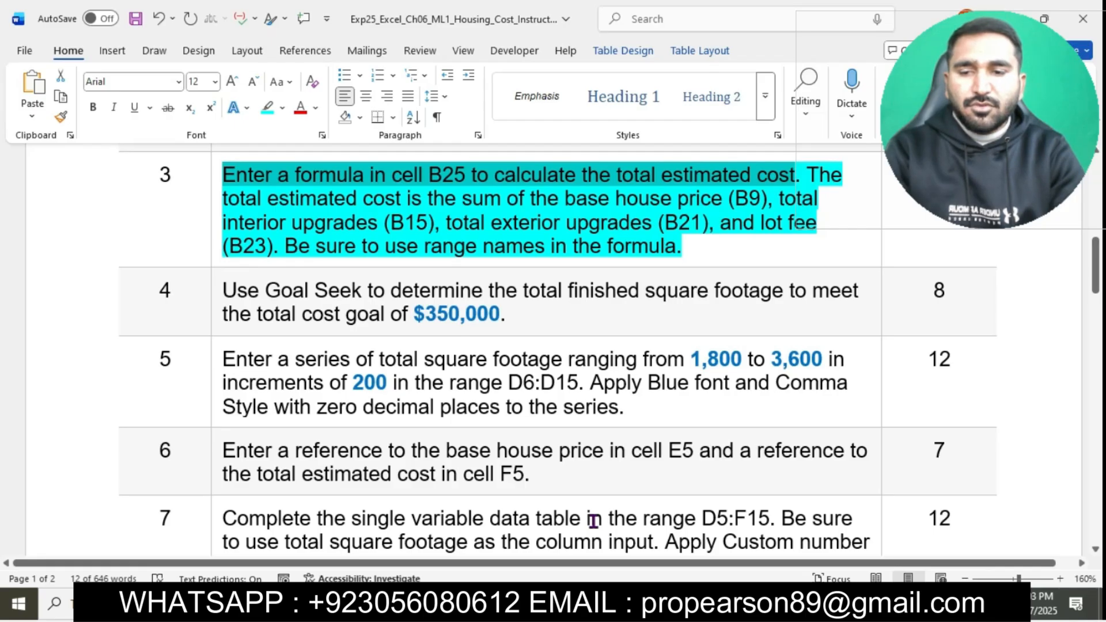
# Step: Switch to Excel and enter =SUM(Base+Interior+Exterior+Lot) in the total estimated cost cell B25, using the named cells
pyautogui.hotkey('alt', 'Tab')
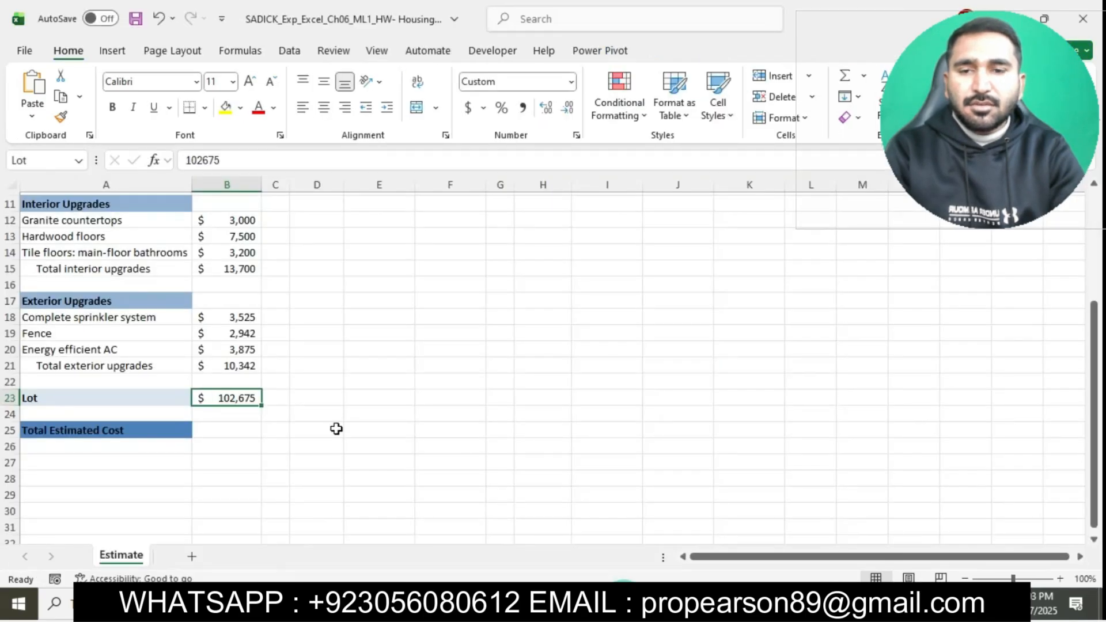
pyautogui.click(225, 429)
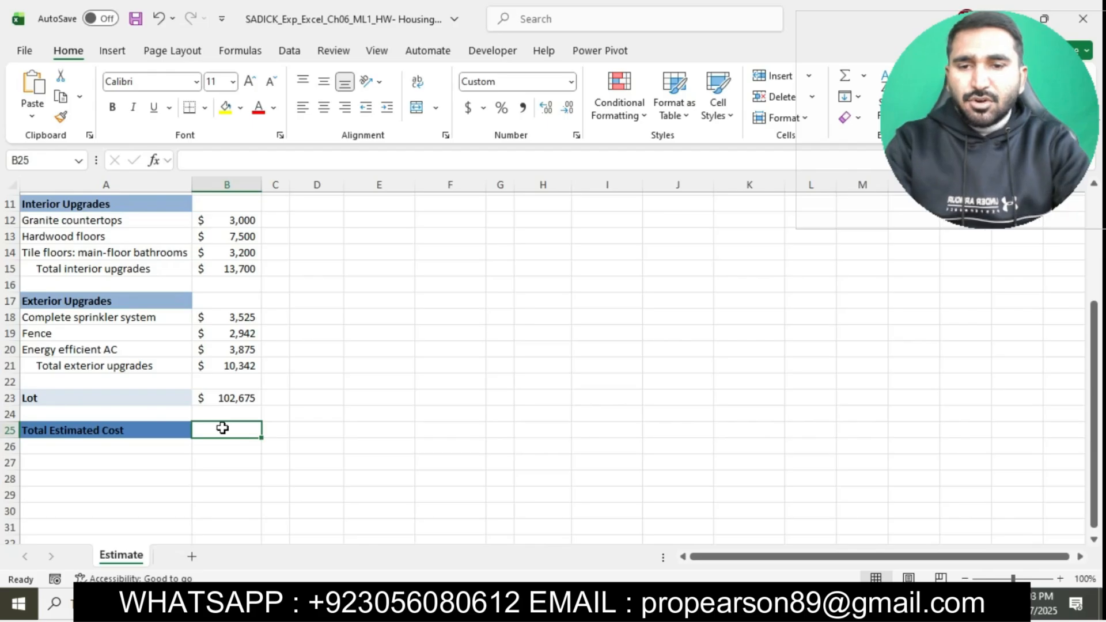
pyautogui.write('=S')
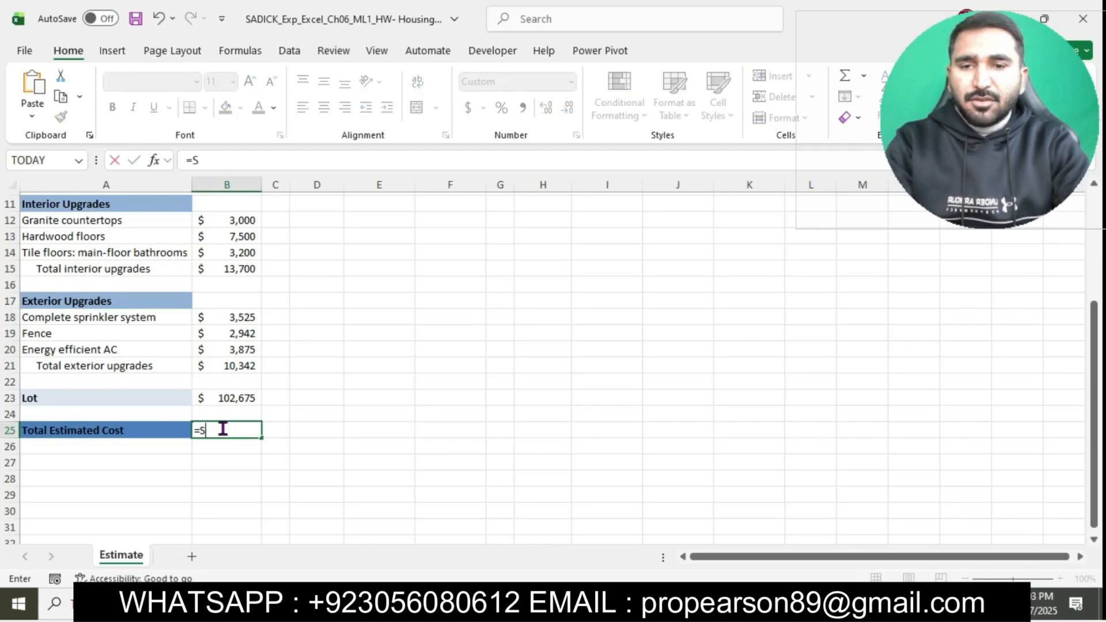
pyautogui.write('UM')
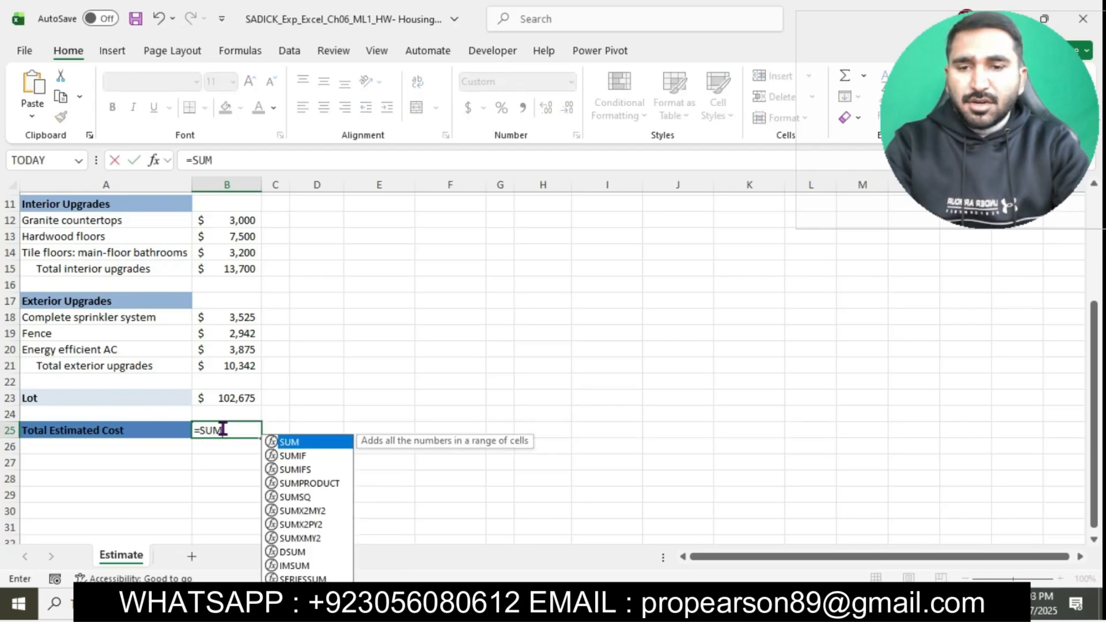
pyautogui.doubleClick(296, 441)
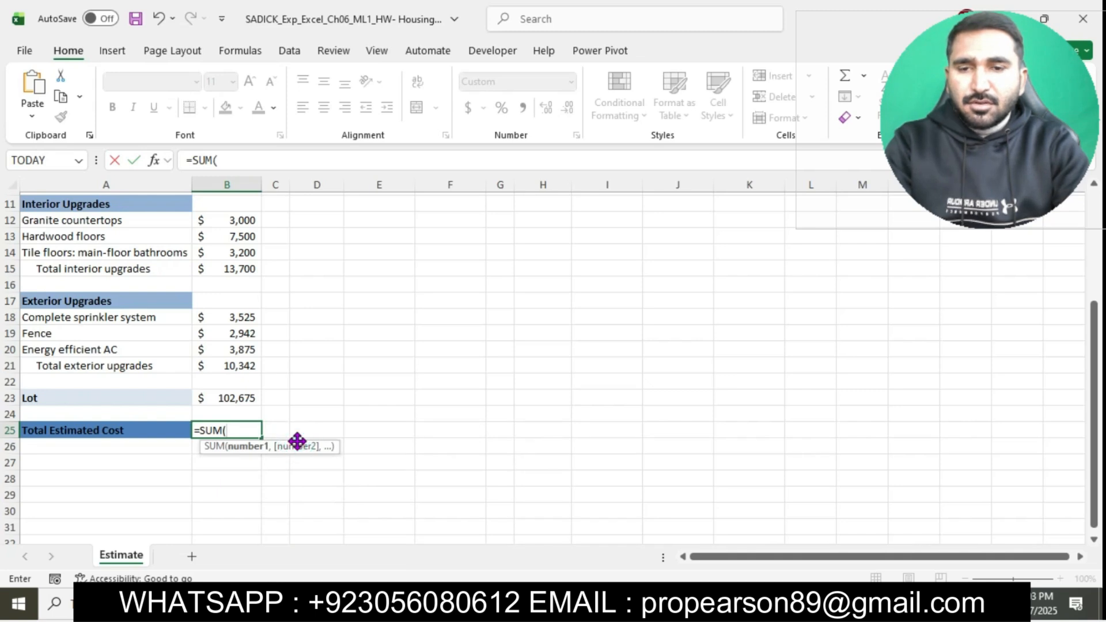
pyautogui.scroll(3, 257, 284)
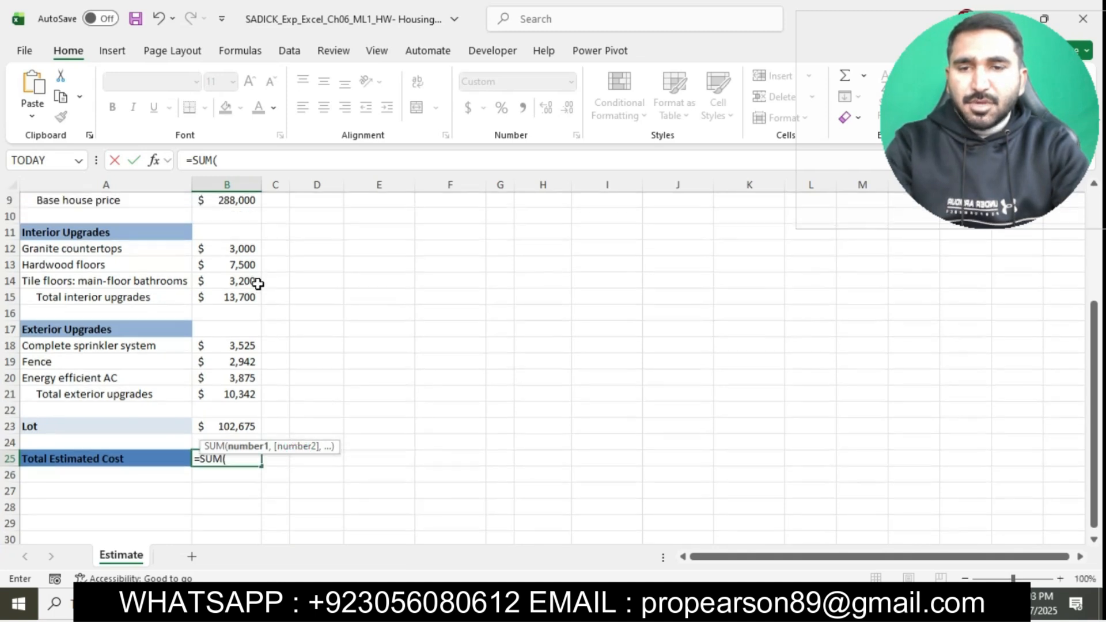
pyautogui.click(225, 278)
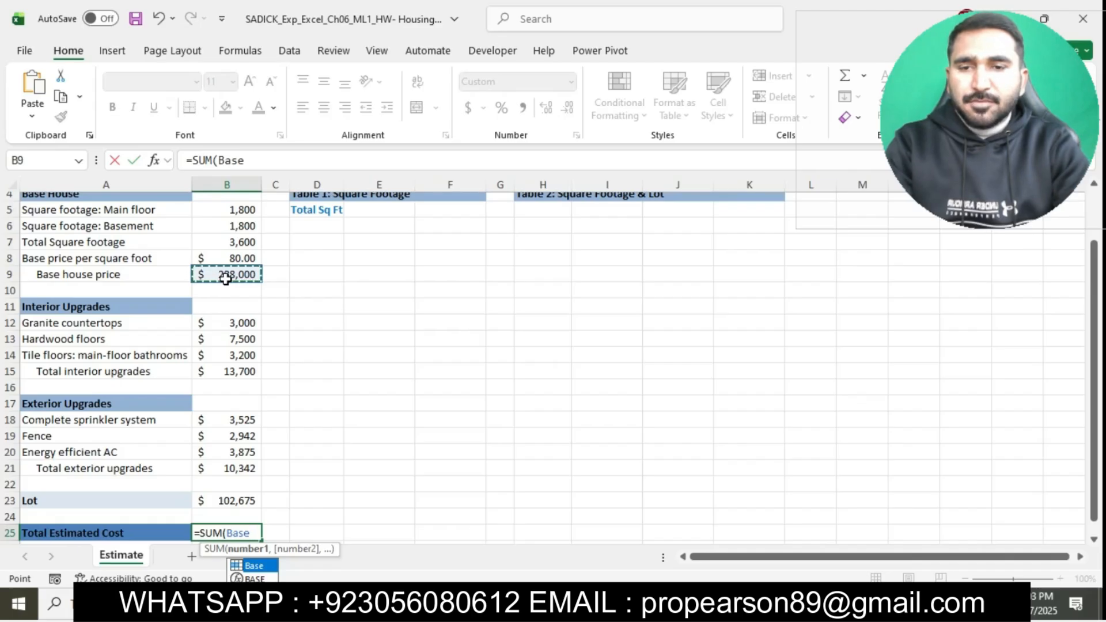
pyautogui.write('+')
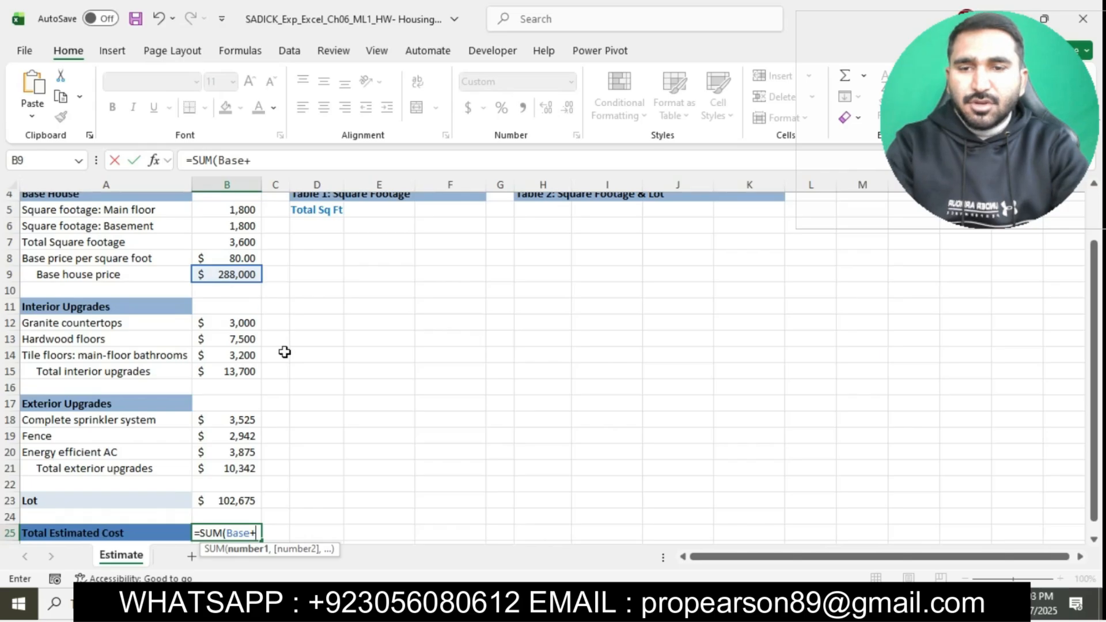
pyautogui.scroll(-1, 284, 350)
pyautogui.click(230, 335)
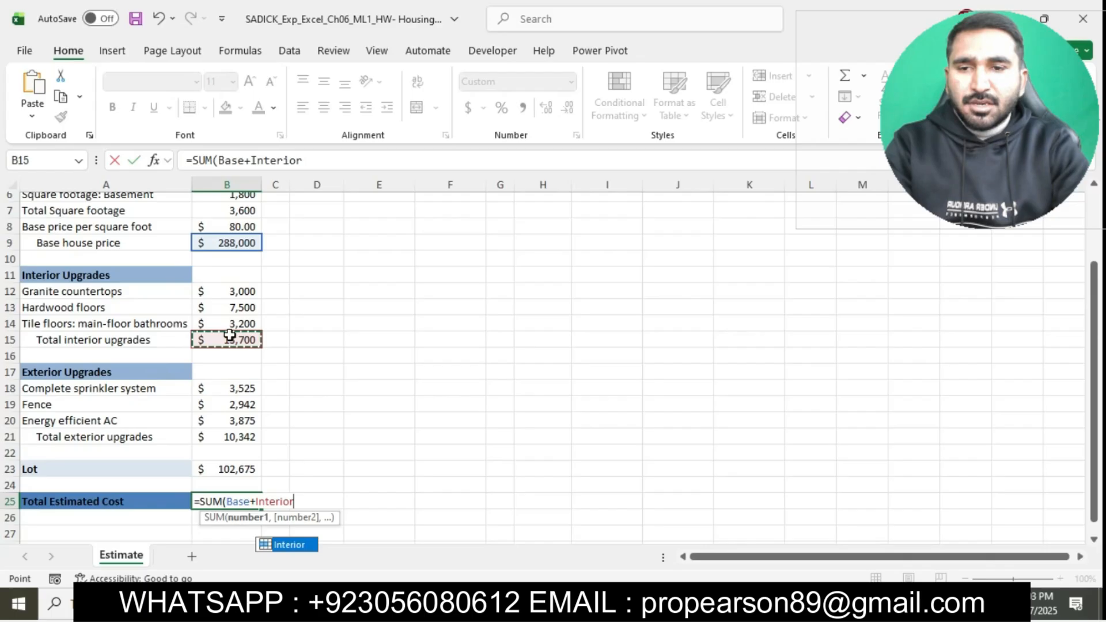
pyautogui.write('+')
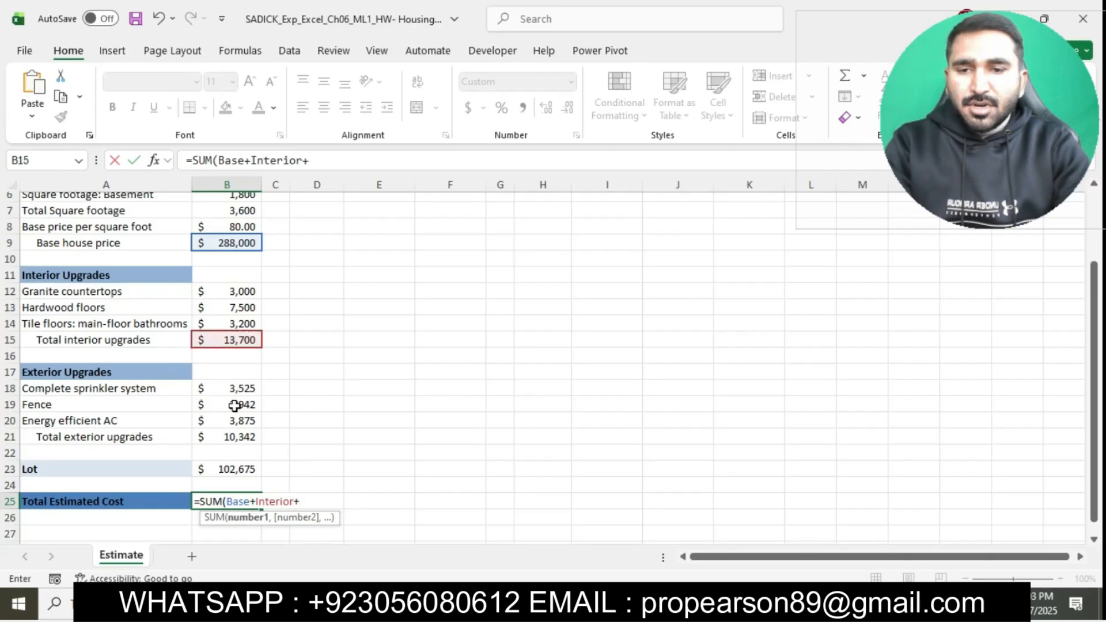
pyautogui.click(235, 439)
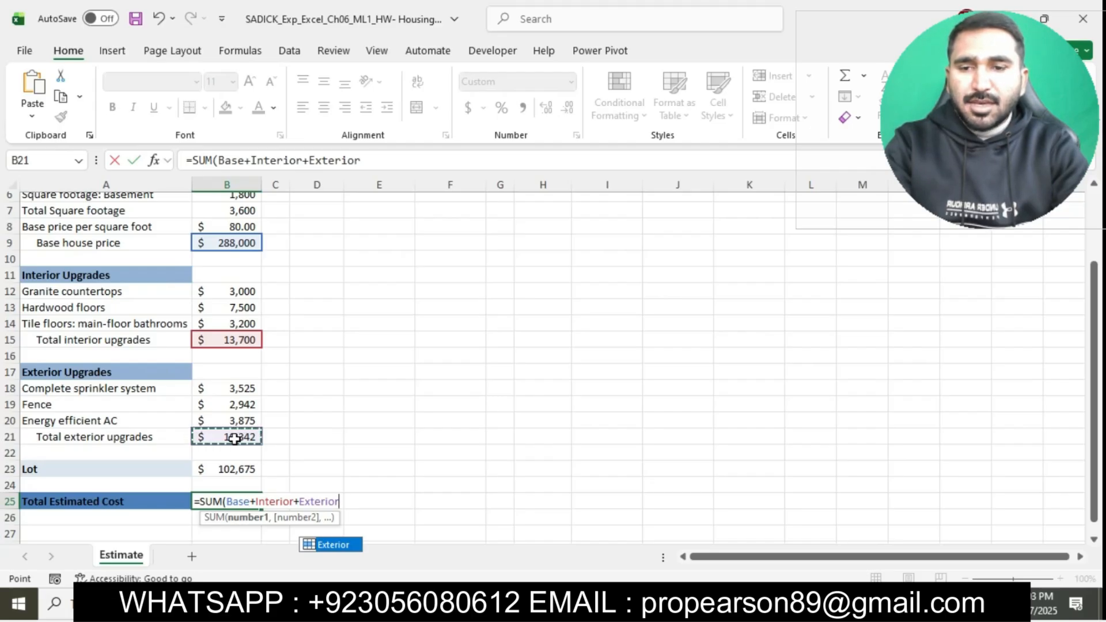
pyautogui.write('+')
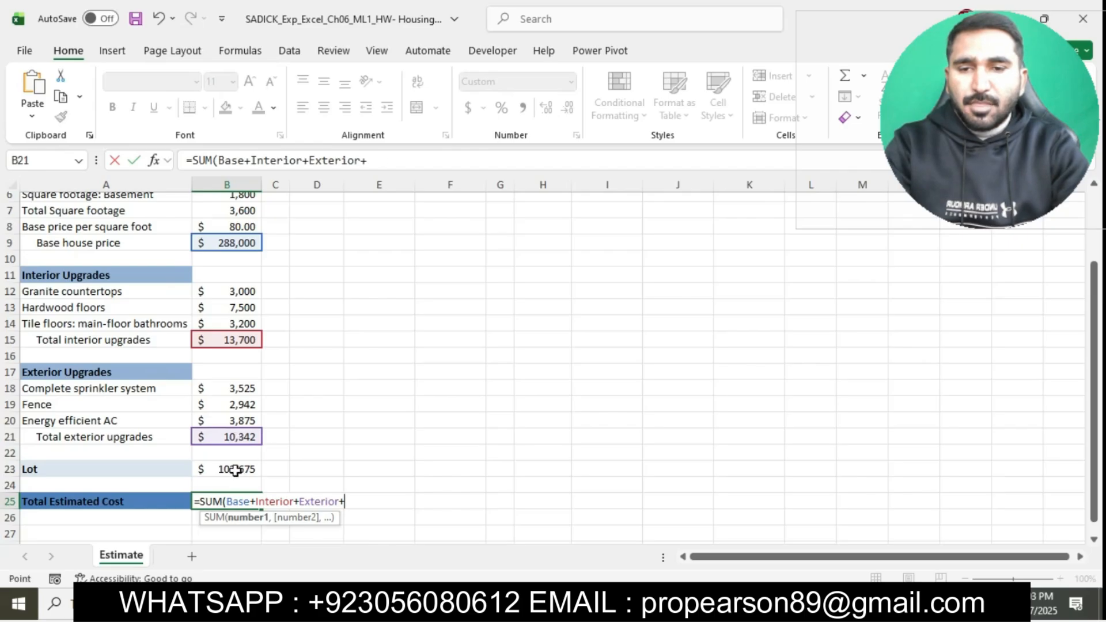
pyautogui.click(236, 470)
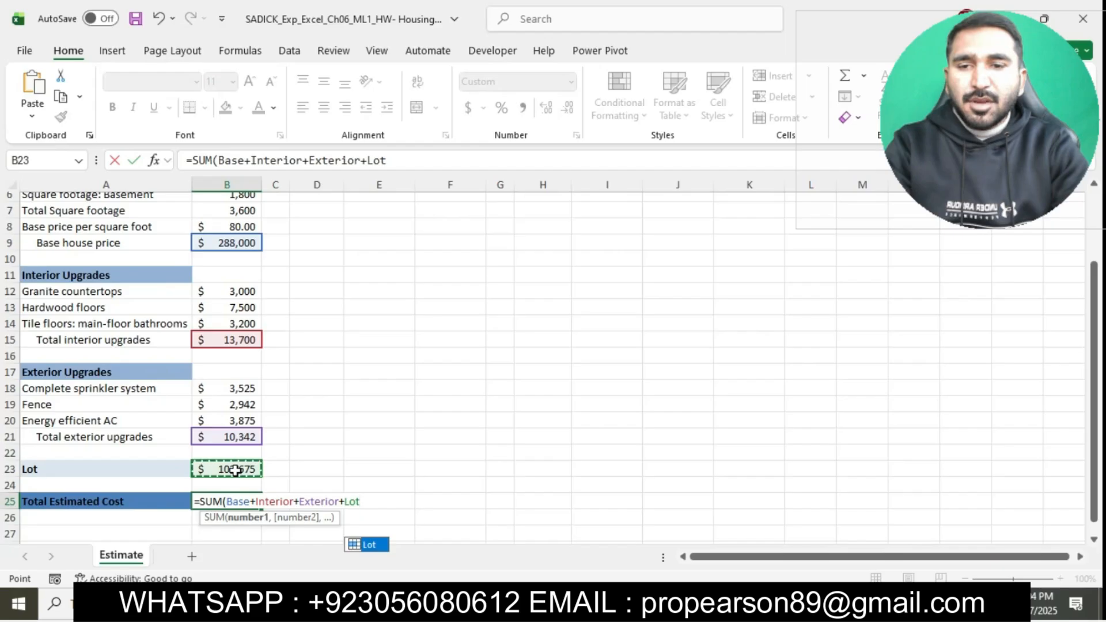
pyautogui.press('Return')
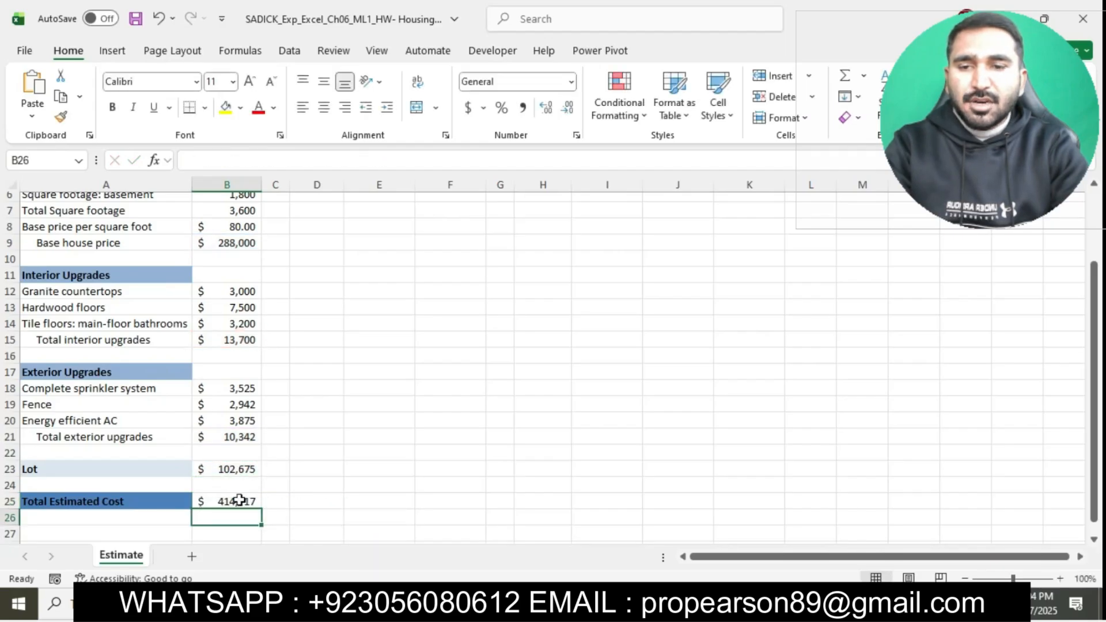
pyautogui.click(234, 502)
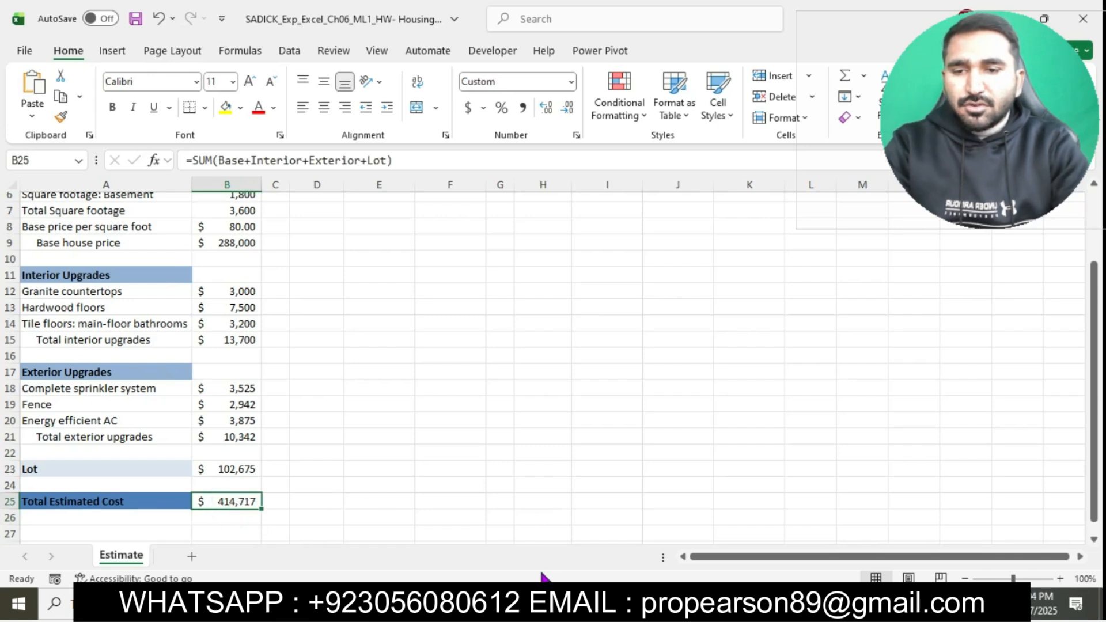
# Step: Switch back to the Word instructions and highlight the step 4 text about Goal Seek in turquoise
pyautogui.click(553, 604)
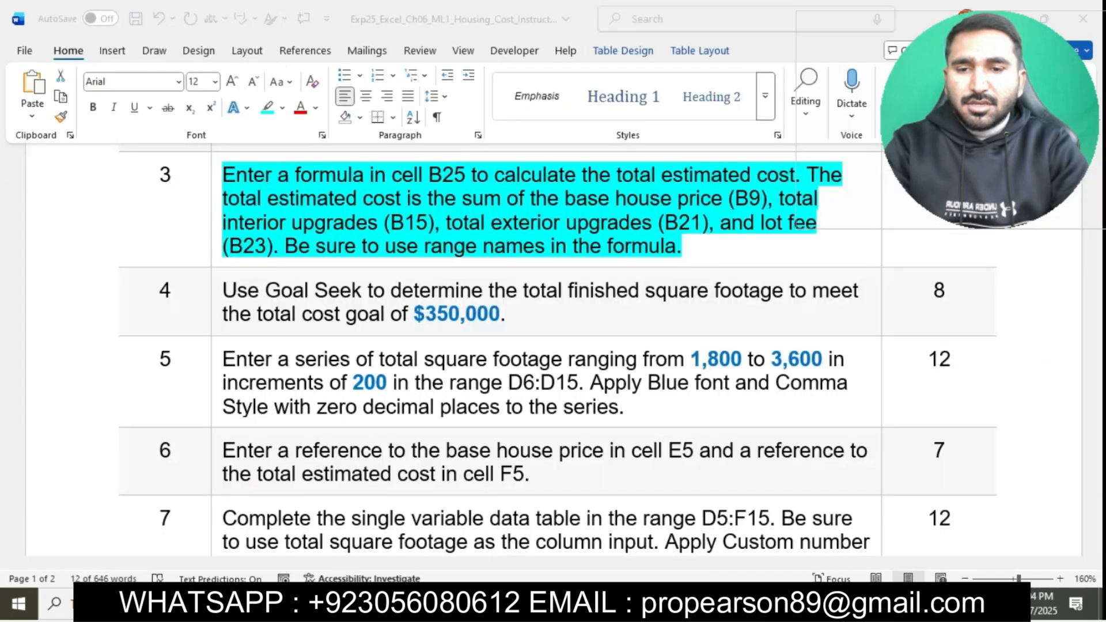
pyautogui.click(554, 229)
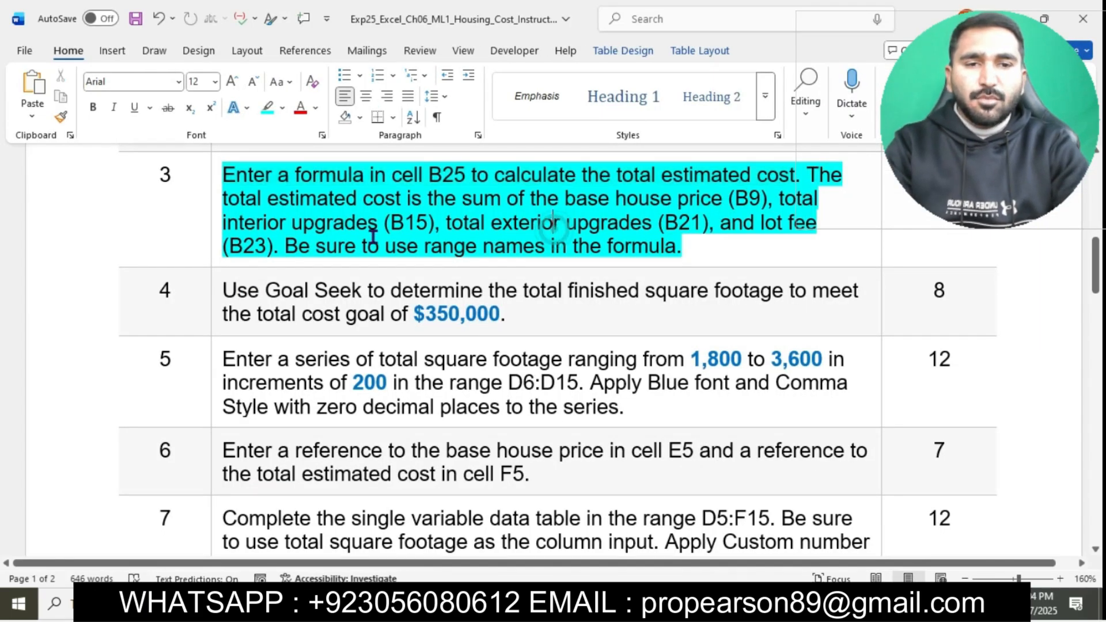
pyautogui.scroll(-3, 653, 257)
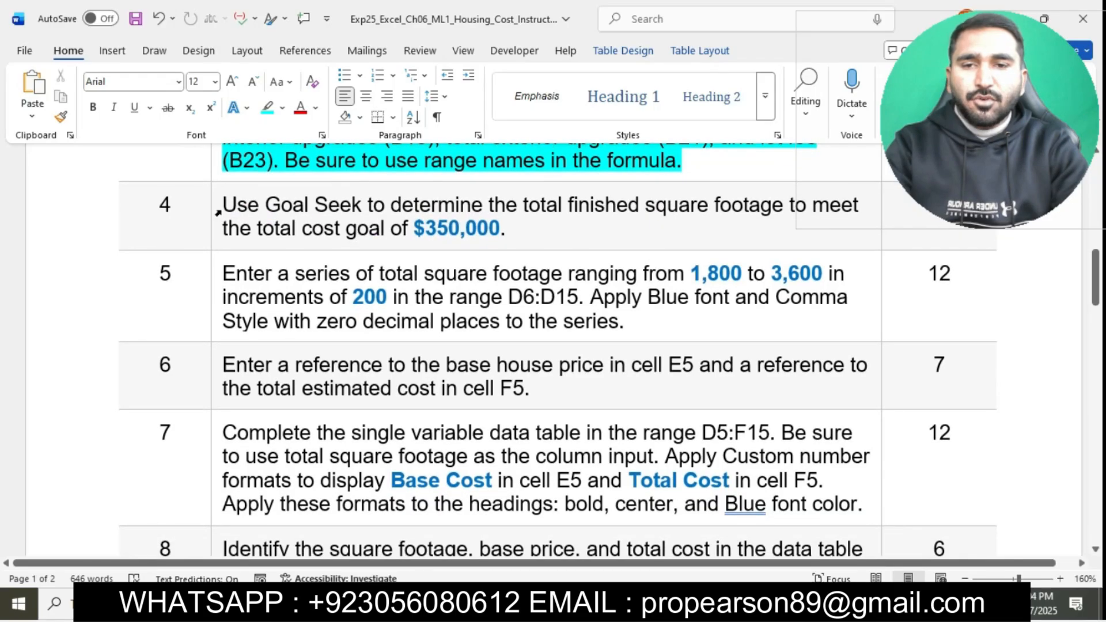
pyautogui.click(218, 213)
pyautogui.click(291, 184)
pyautogui.click(310, 217)
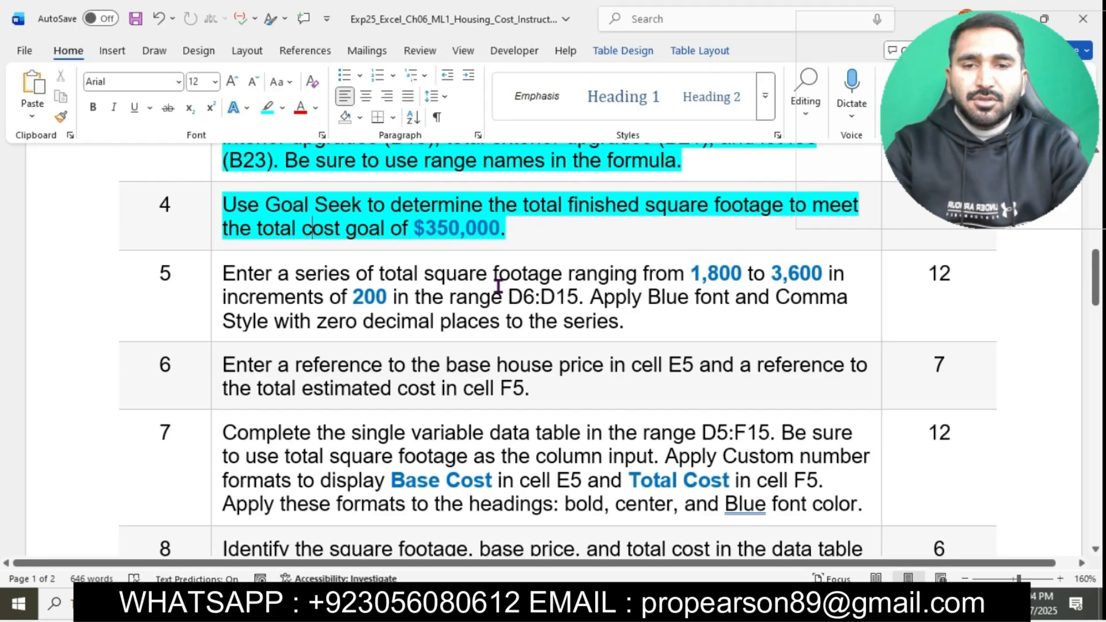
# Step: Switch to Excel and start Goal Seek for the total estimated cost cell B25 with a target value of 350000
pyautogui.hotkey('alt', 'Tab')
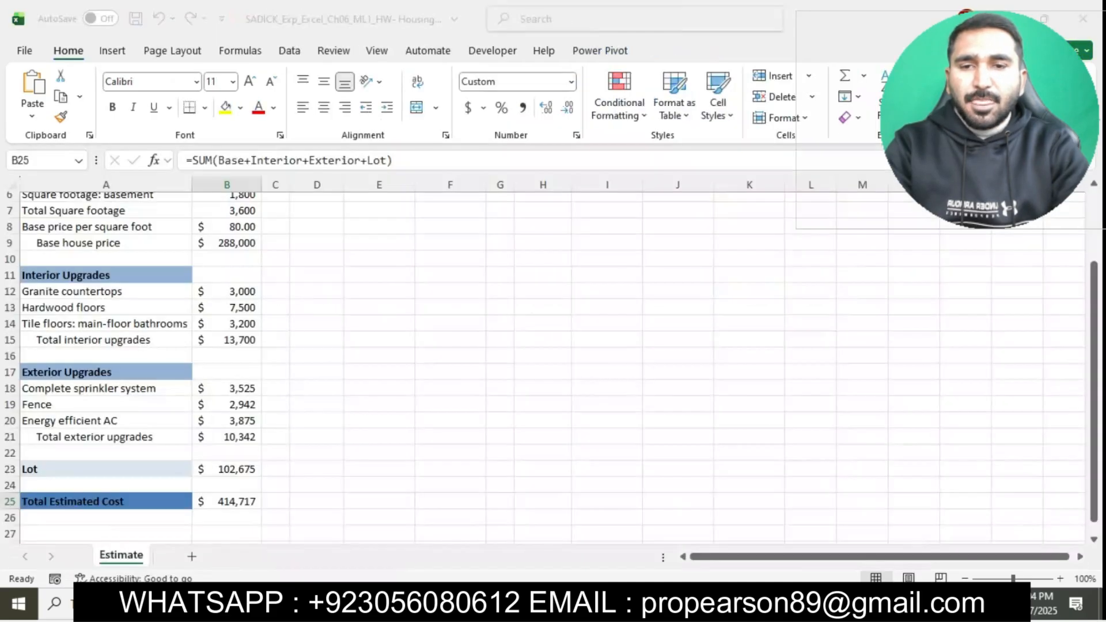
pyautogui.scroll(-1, 388, 511)
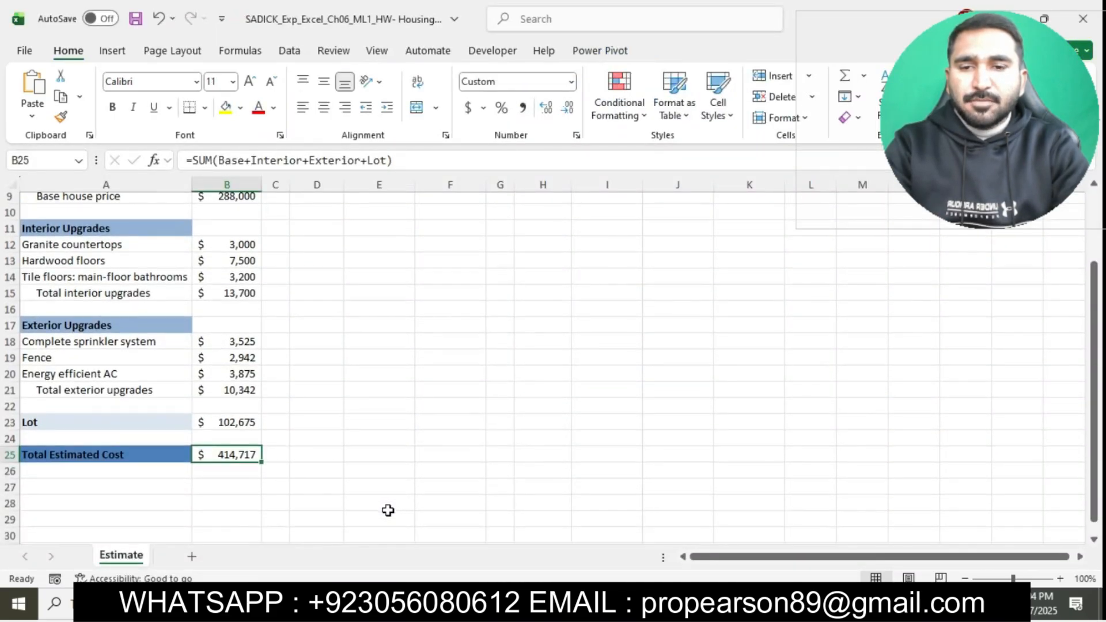
pyautogui.scroll(2, 387, 510)
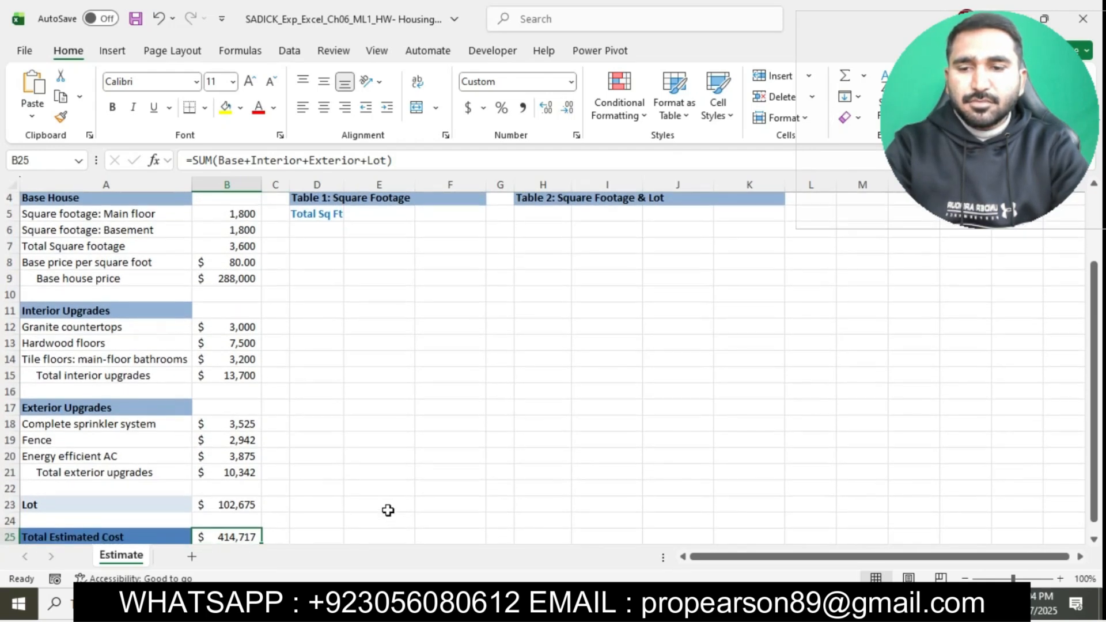
pyautogui.scroll(-1, 387, 510)
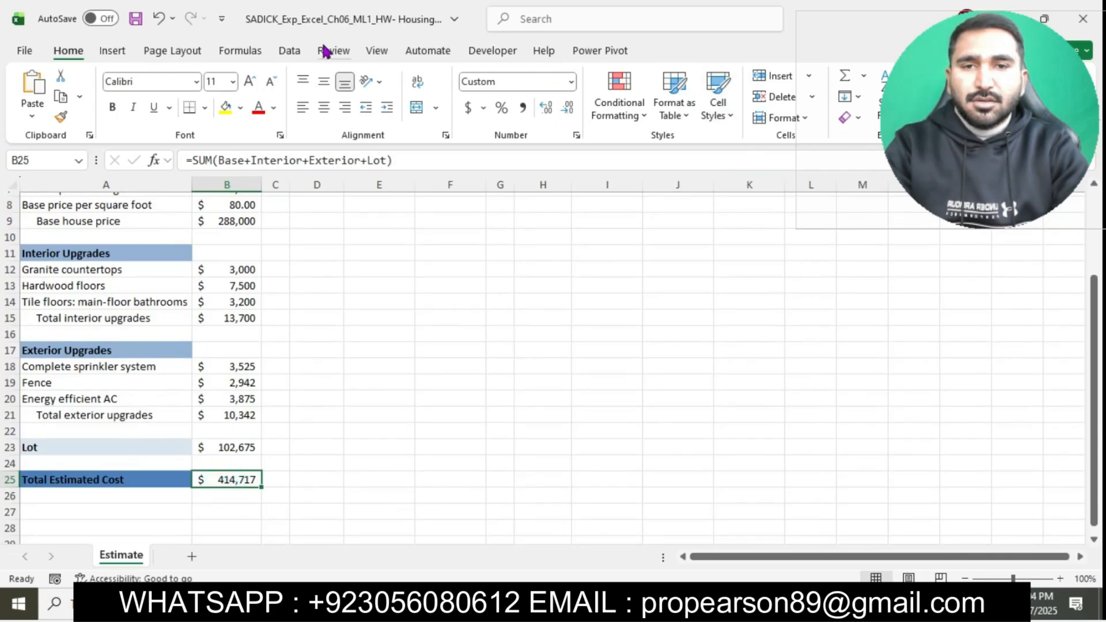
pyautogui.click(291, 49)
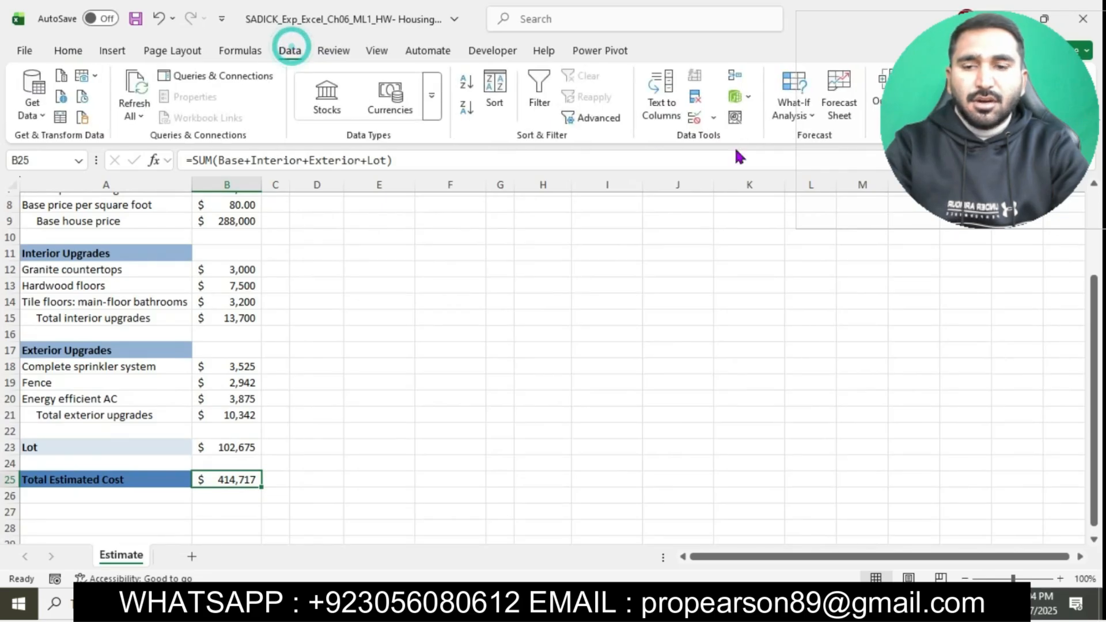
pyautogui.click(807, 108)
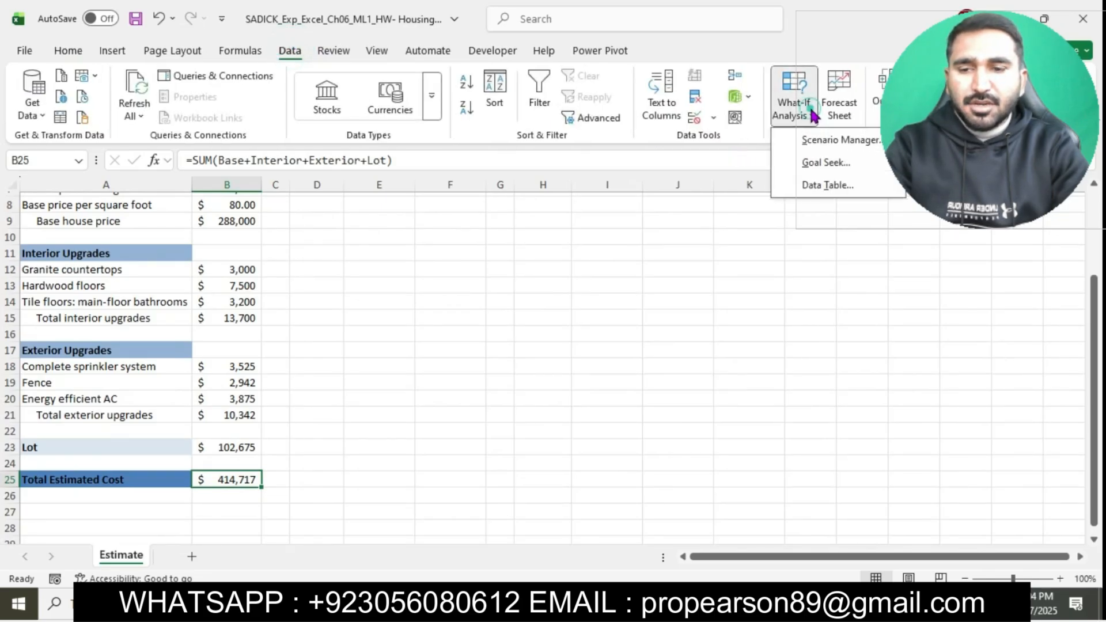
pyautogui.click(826, 162)
pyautogui.click(694, 262)
pyautogui.click(544, 604)
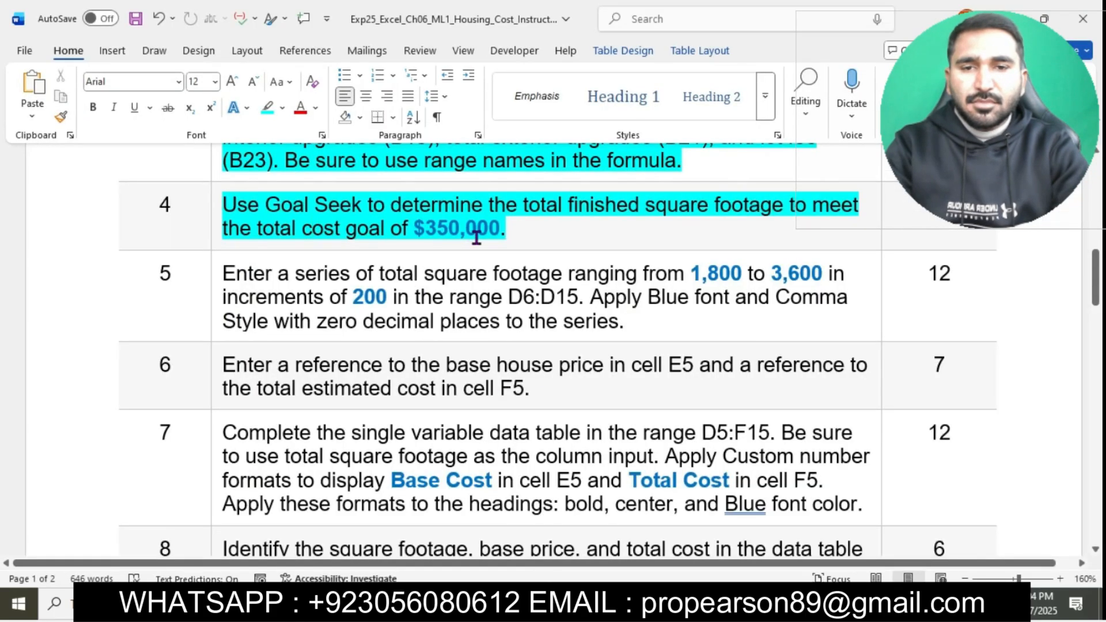
pyautogui.click(603, 604)
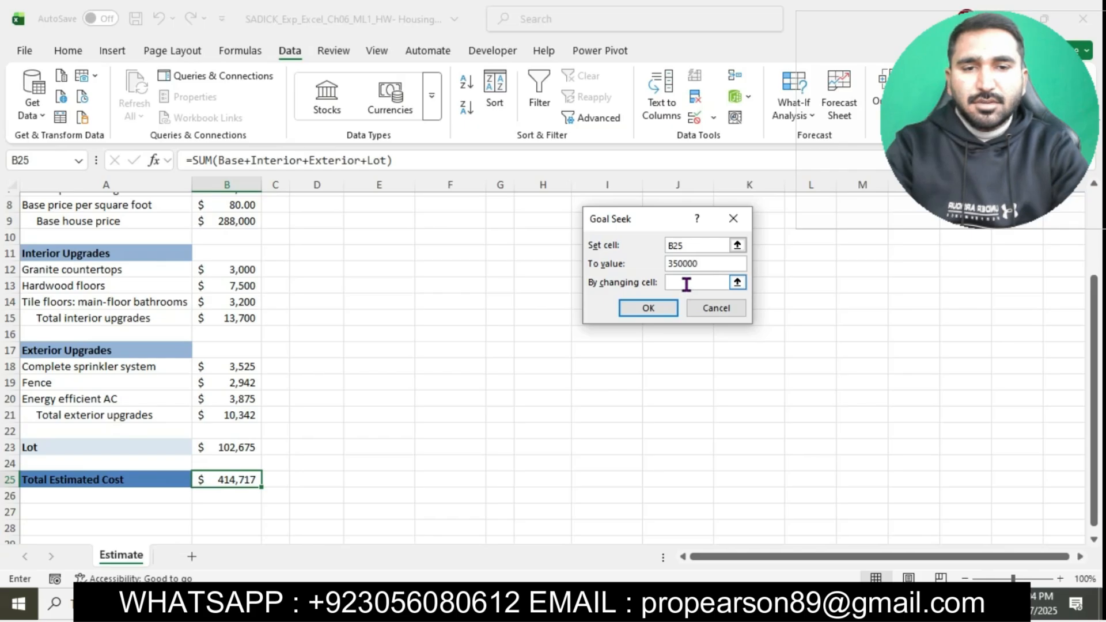
# Step: Set the basement square footage cell B6 as the cell to change, run Goal Seek and accept its solution
pyautogui.click(686, 283)
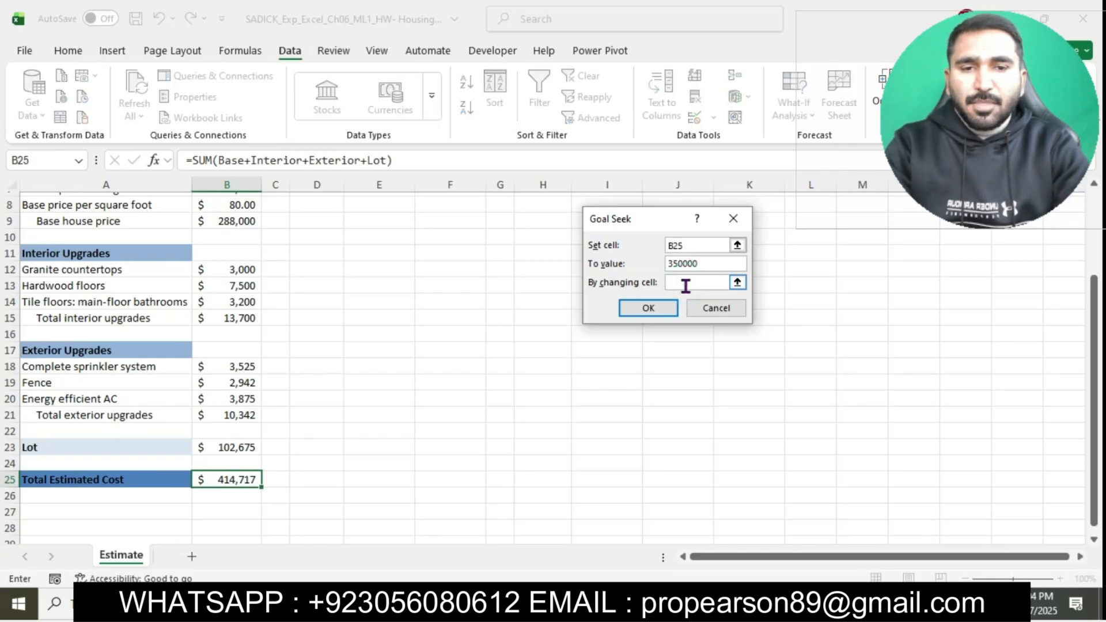
pyautogui.hotkey('alt', 'Tab')
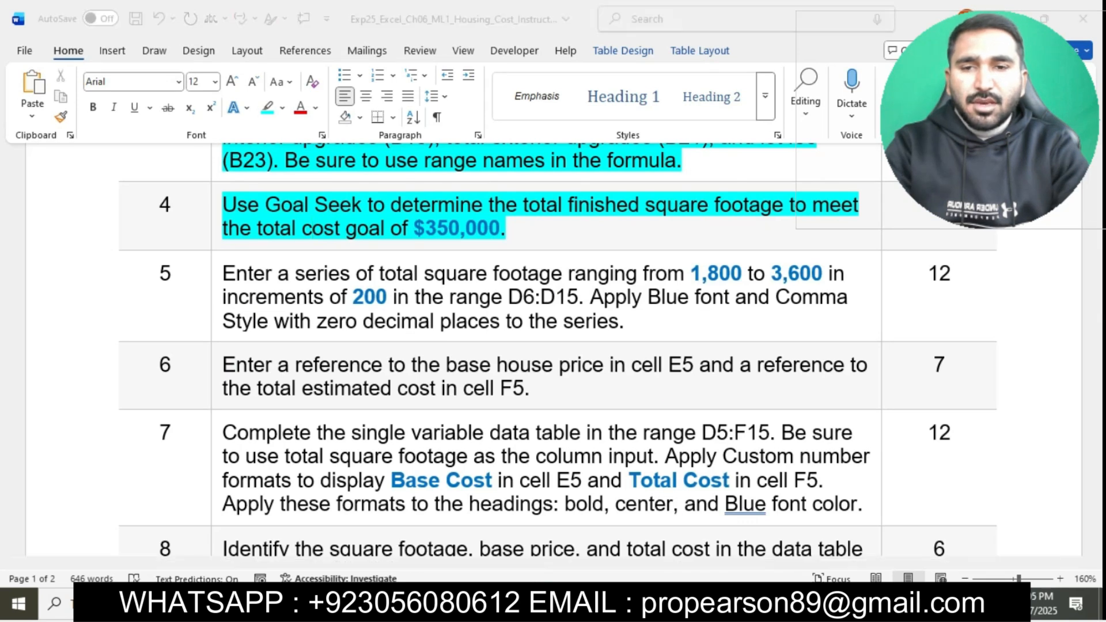
pyautogui.hotkey('alt', 'Tab')
pyautogui.scroll(1, 214, 282)
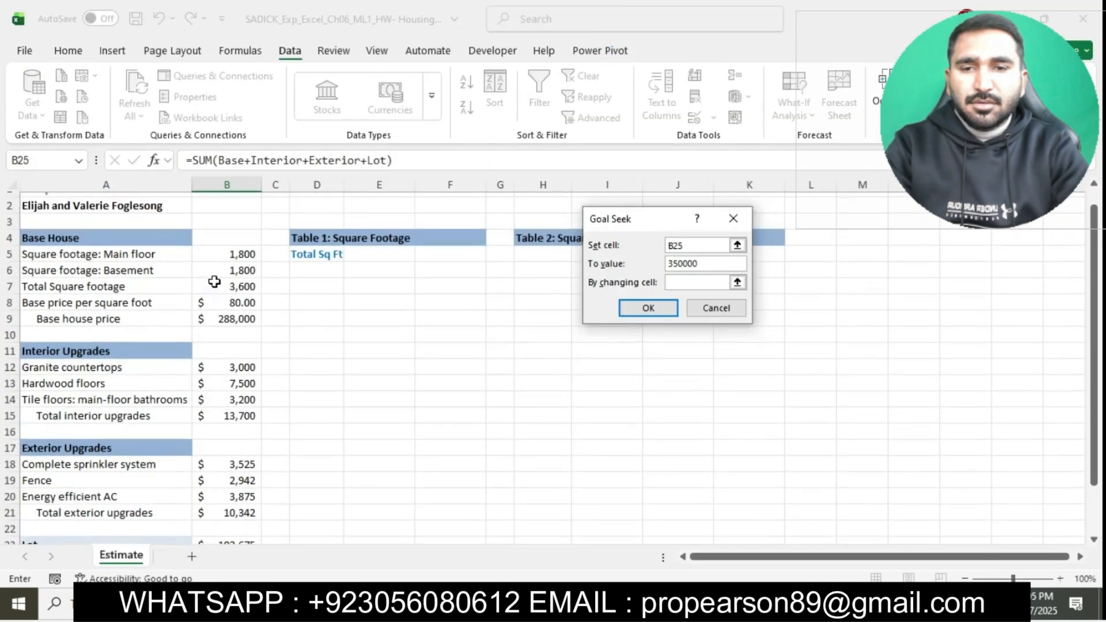
pyautogui.click(235, 286)
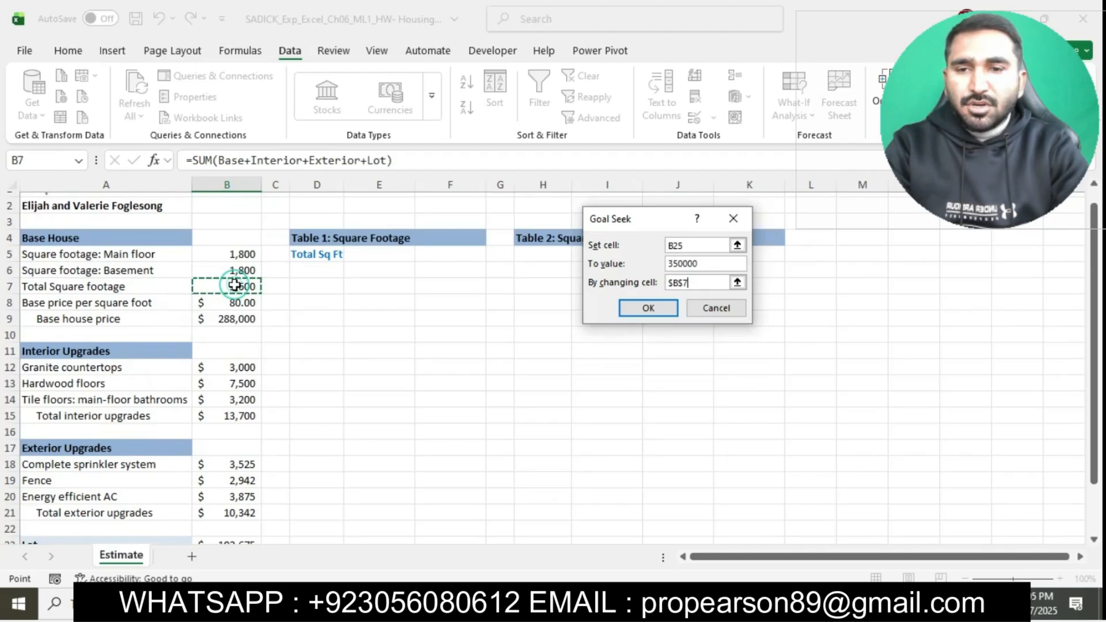
pyautogui.click(648, 308)
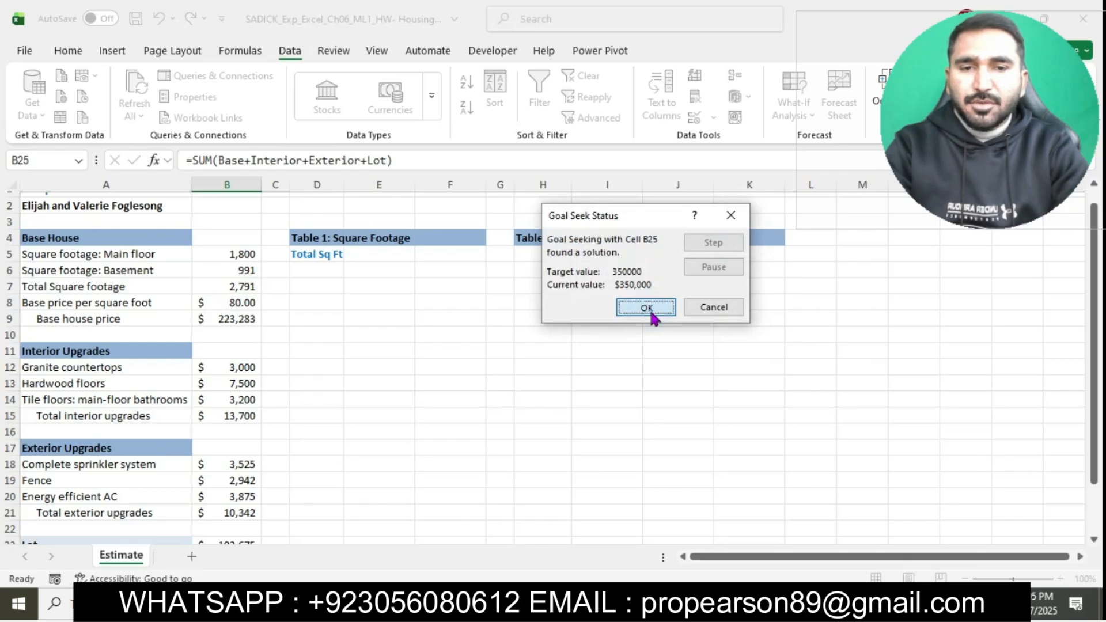
pyautogui.click(646, 309)
pyautogui.scroll(-2, 650, 312)
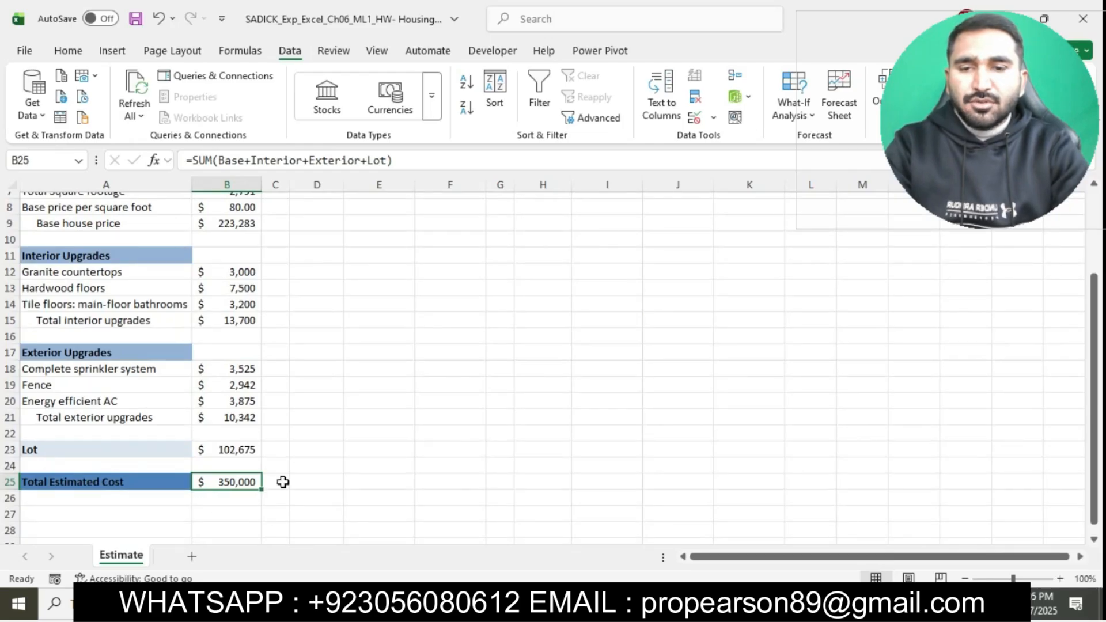
pyautogui.click(517, 403)
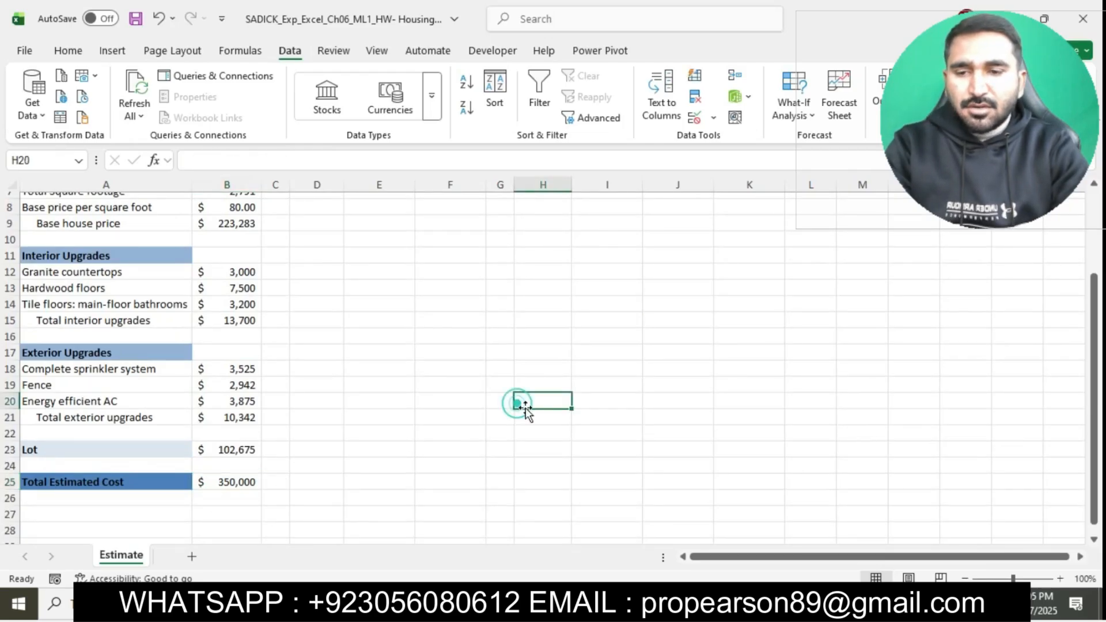
# Step: Switch to the Word instructions, highlight the step 5 text in turquoise and select its opening words up to 1,800
pyautogui.hotkey('alt', 'Tab')
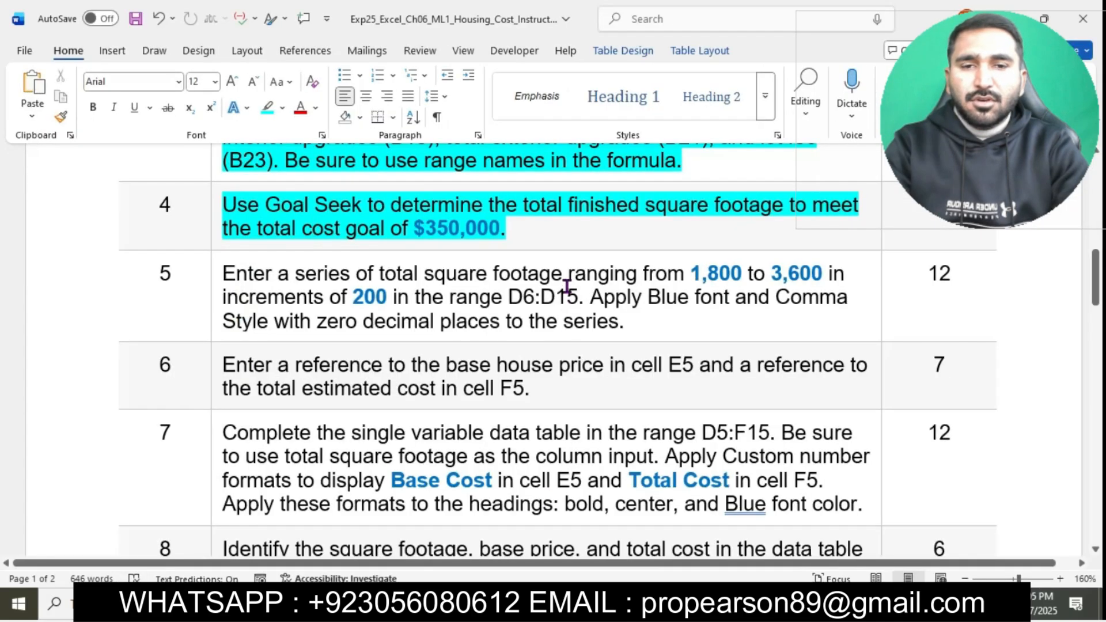
pyautogui.scroll(-2, 518, 288)
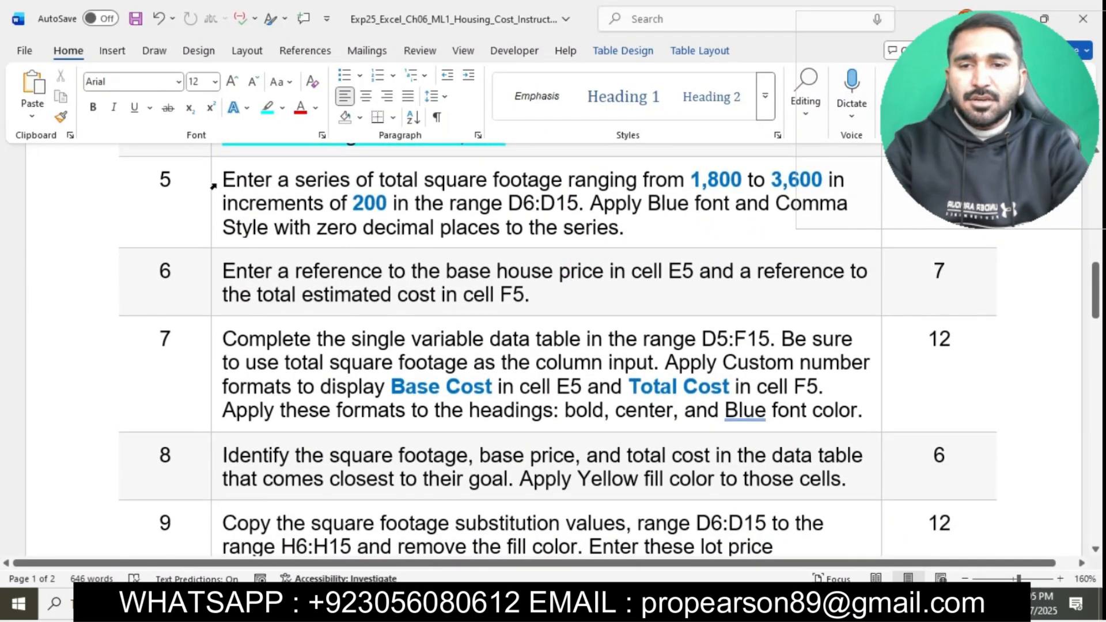
pyautogui.click(214, 185)
pyautogui.click(283, 155)
pyautogui.click(297, 205)
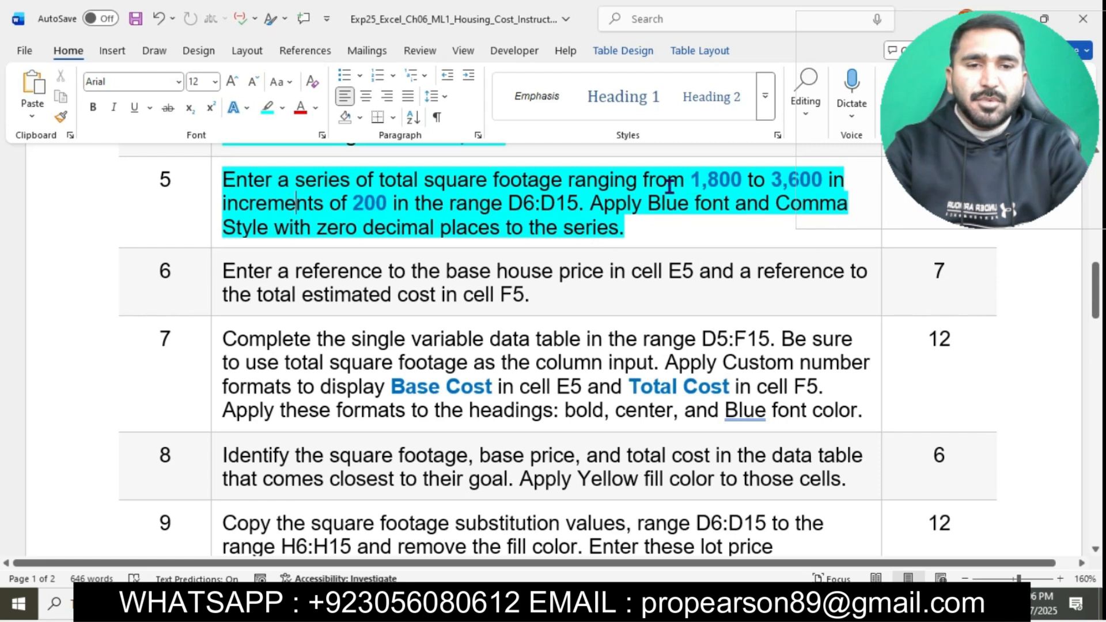
pyautogui.moveTo(229, 184); pyautogui.dragTo(743, 181)
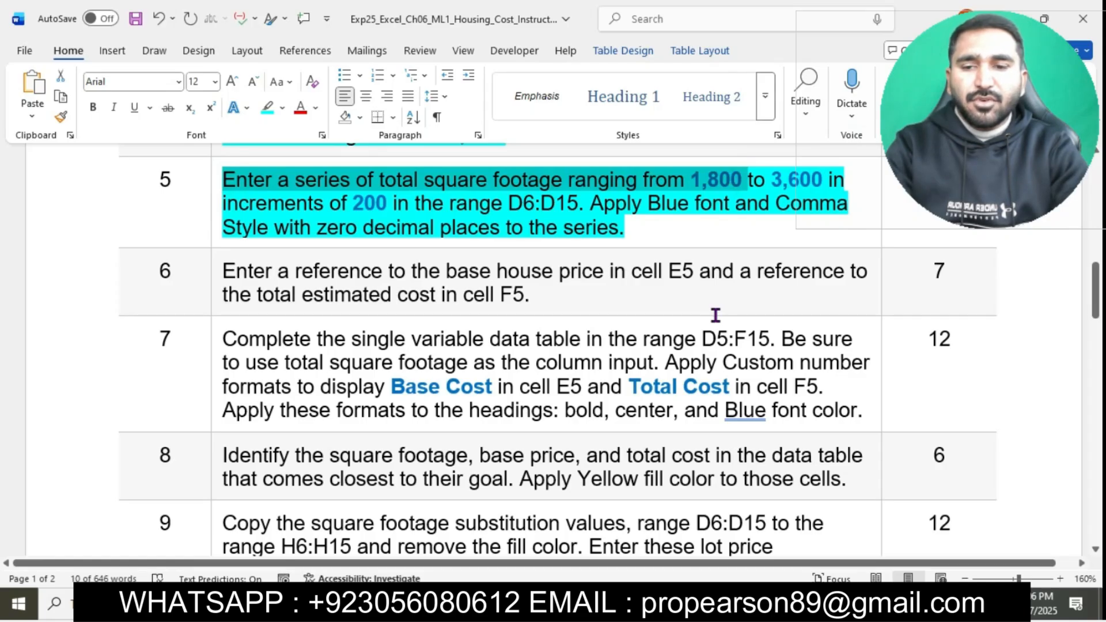
# Step: Switch to Excel and enter the starting square footage in cell D6, below the Total Sq Ft heading
pyautogui.hotkey('alt', 'Tab')
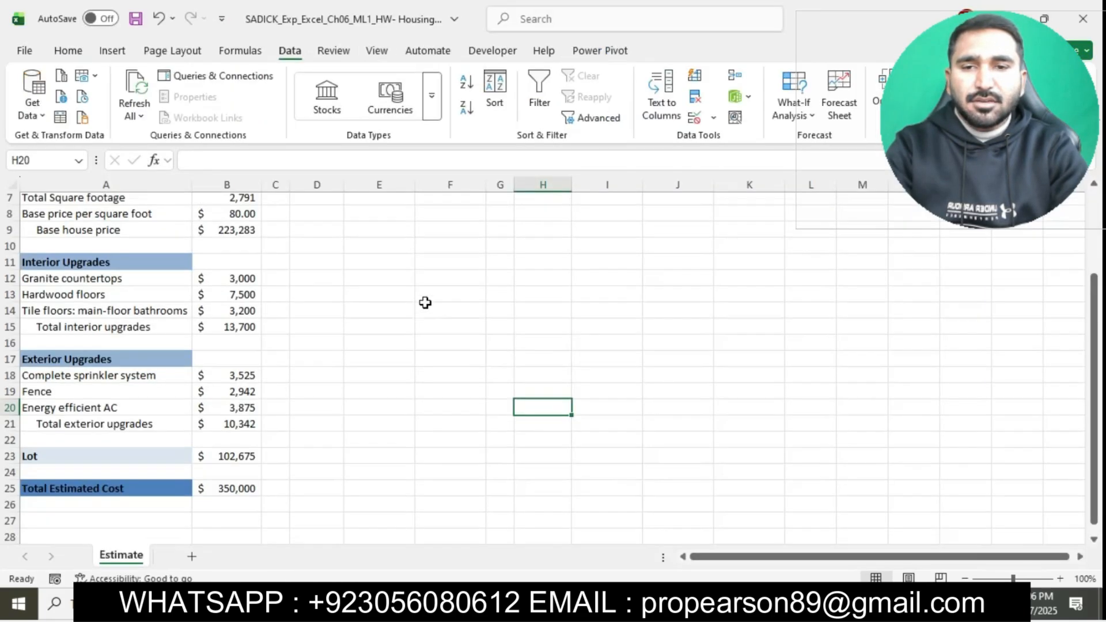
pyautogui.scroll(2, 425, 303)
pyautogui.click(321, 286)
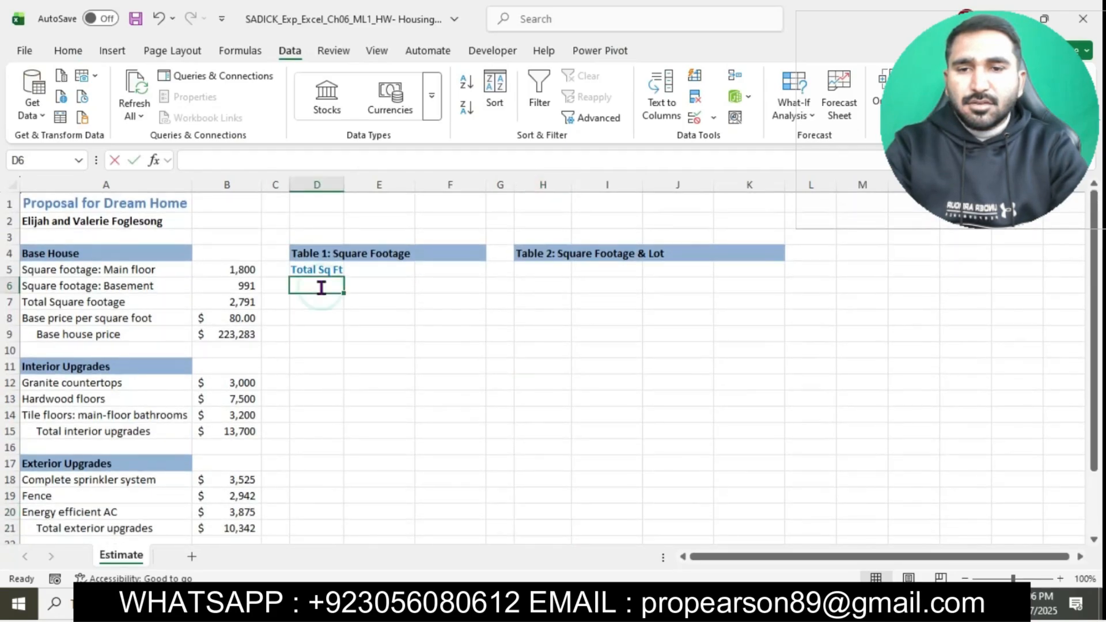
pyautogui.write('18000')
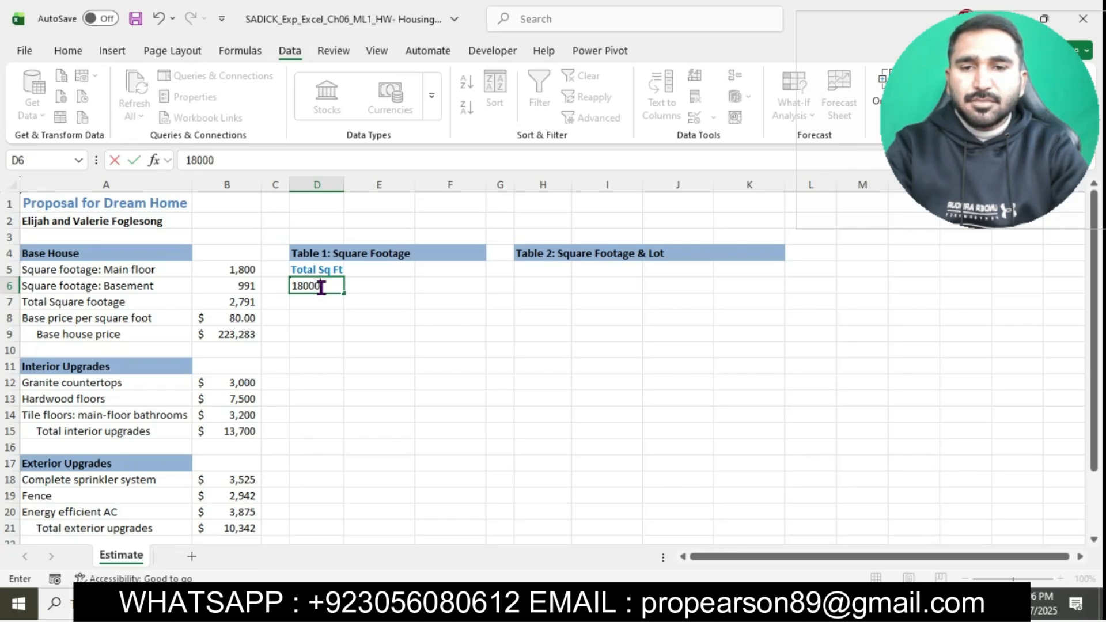
pyautogui.press('Return')
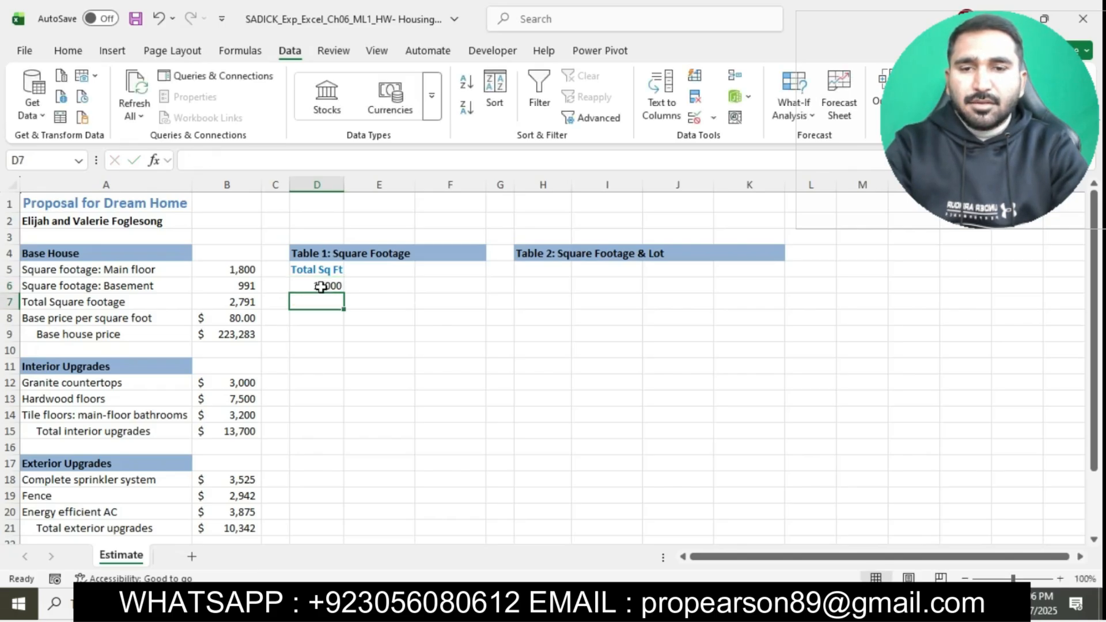
# Step: Check the starting value in the Word instructions, return to Excel and correct cell D6 to 1800
pyautogui.hotkey('alt', 'Tab')
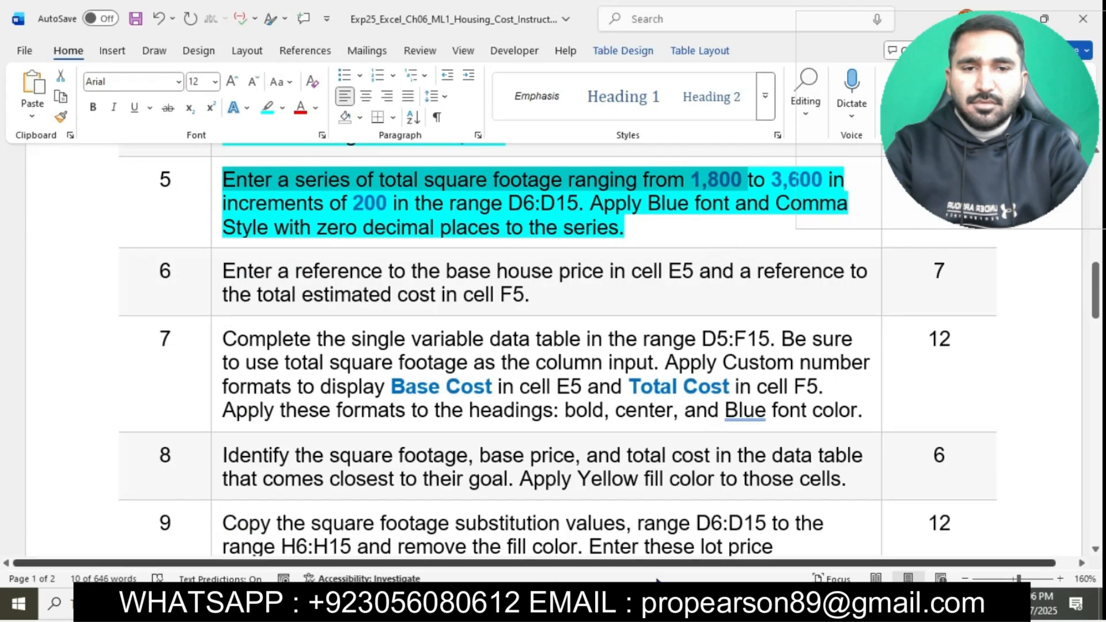
pyautogui.hotkey('alt', 'Tab')
pyautogui.click(328, 285)
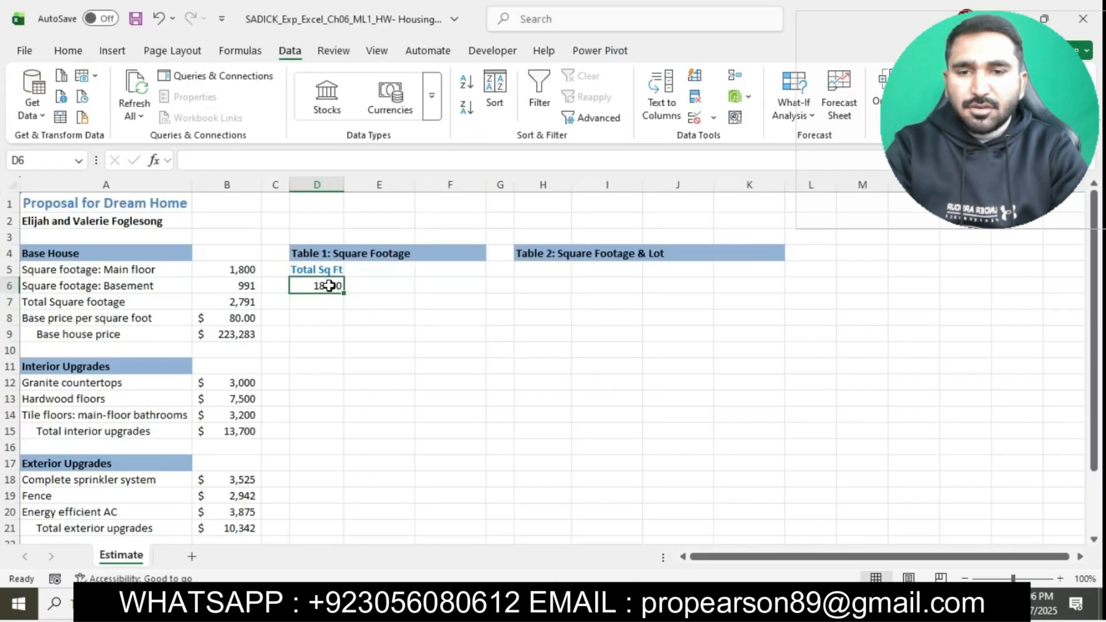
pyautogui.click(247, 160)
pyautogui.press('BackSpace')
pyautogui.press('Return')
pyautogui.click(302, 286)
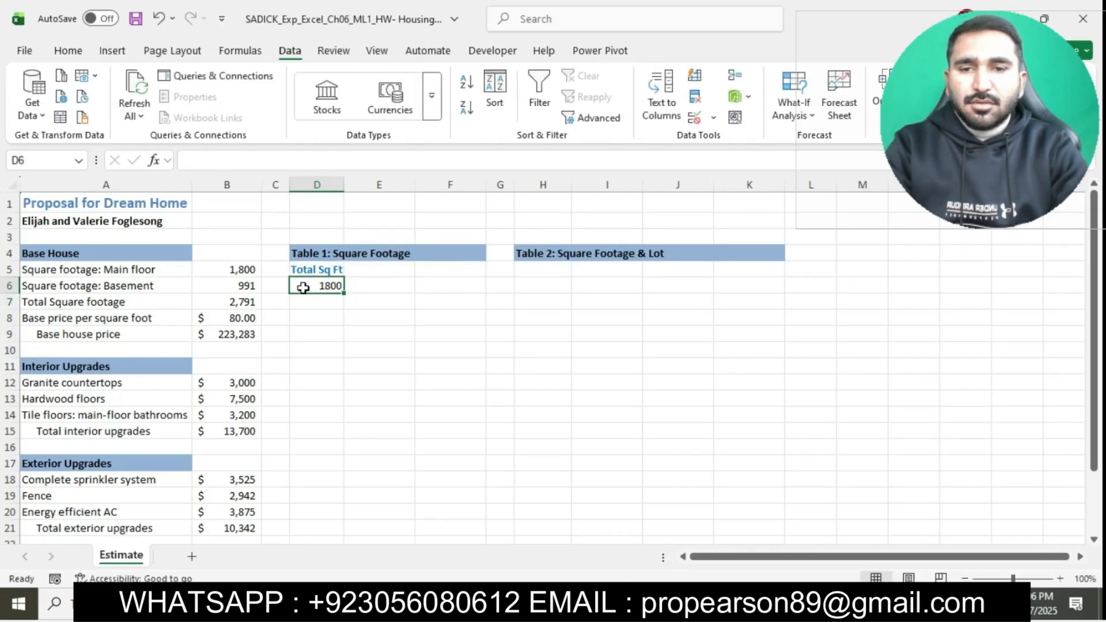
# Step: In the Word instructions, select the step 5 words "to 3,600 in increments of 200 in the range D6:D15" and return to Excel
pyautogui.click(606, 604)
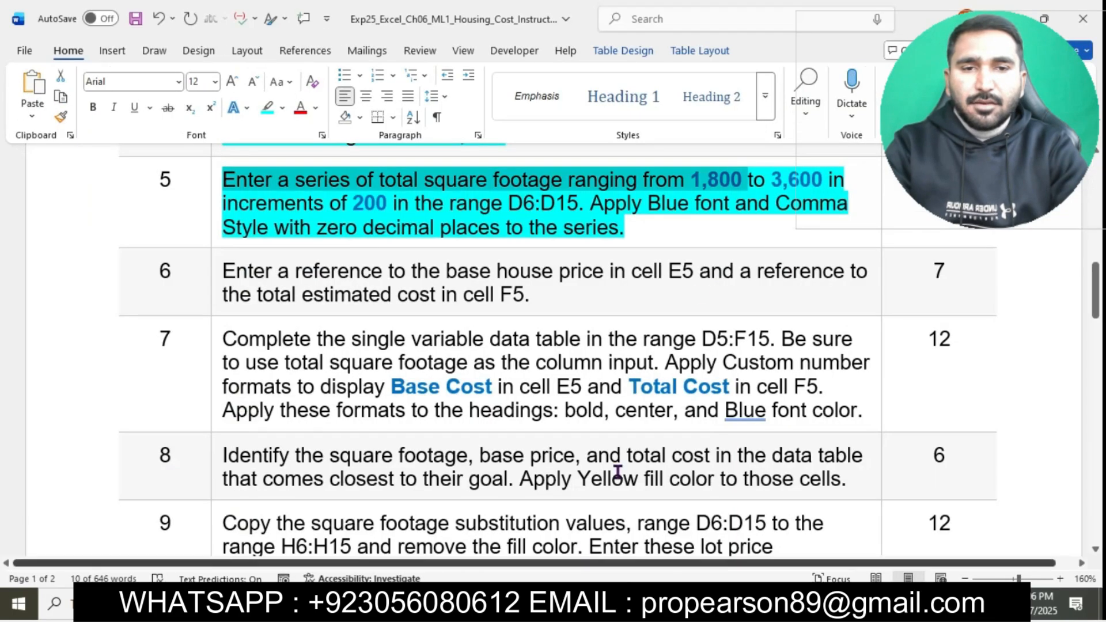
pyautogui.moveTo(758, 185); pyautogui.dragTo(579, 214)
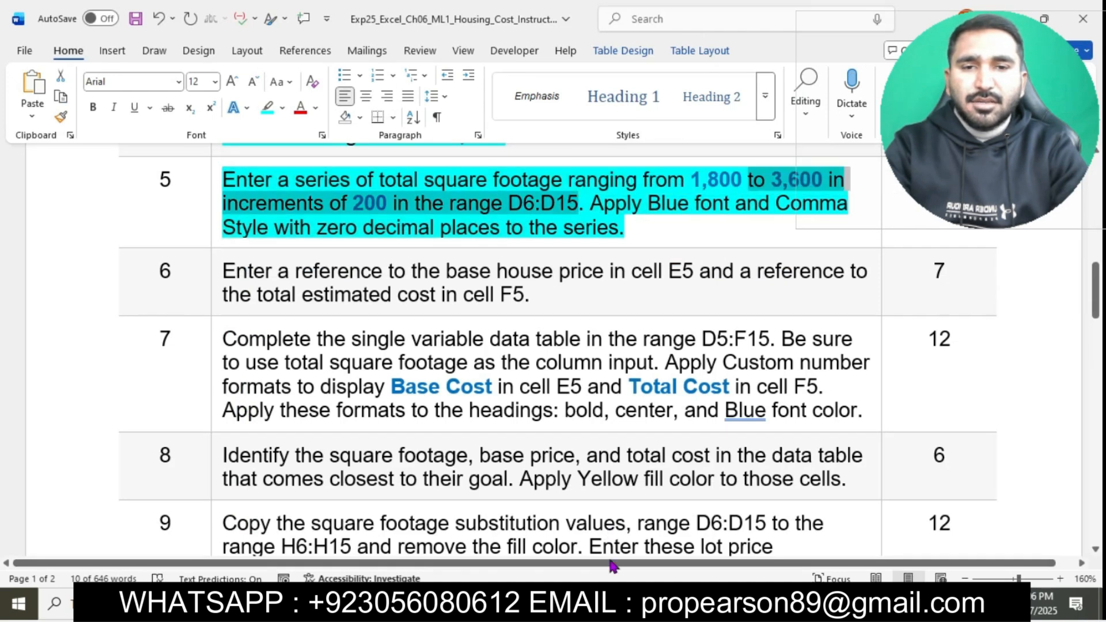
pyautogui.hotkey('alt', 'Tab')
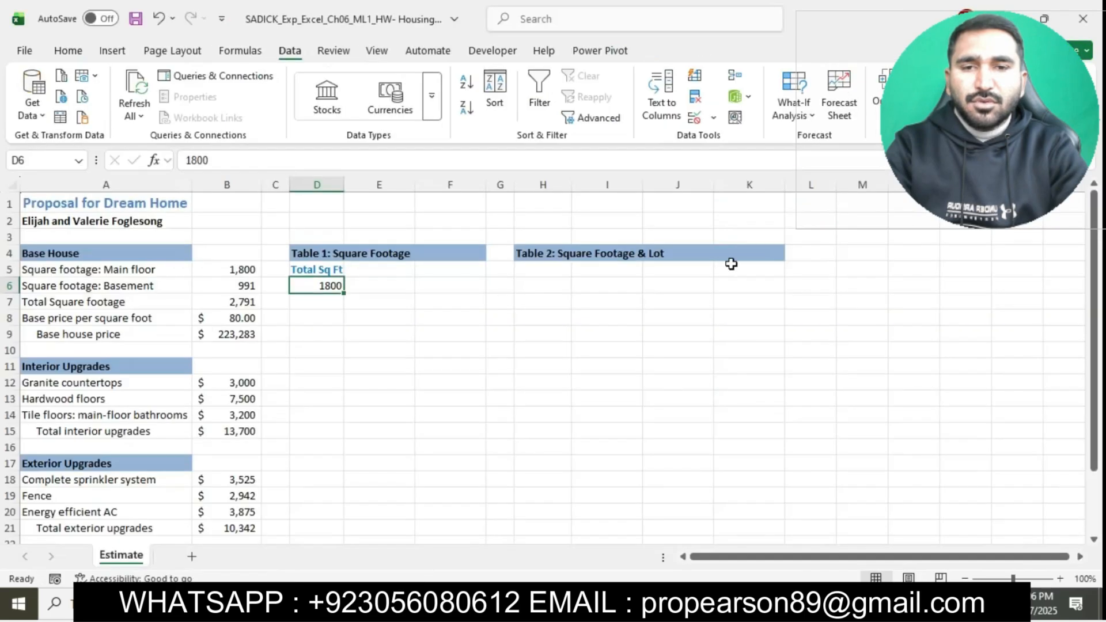
# Step: Fill a linear series down the column from cell D6 with a step value of 200 and a stop value of 3600
pyautogui.click(67, 51)
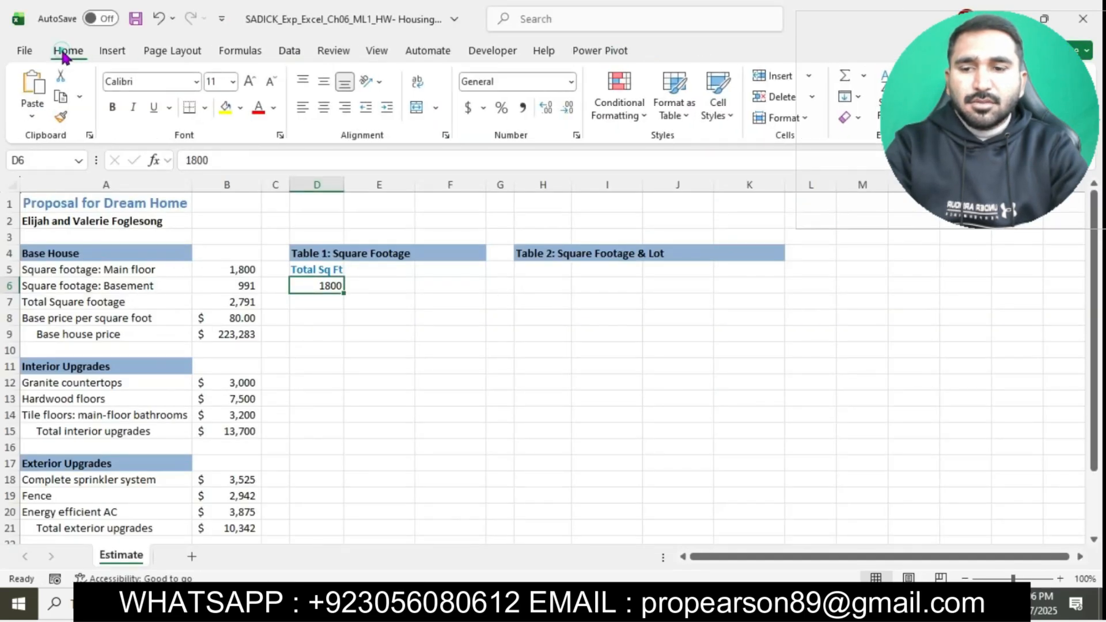
pyautogui.click(850, 96)
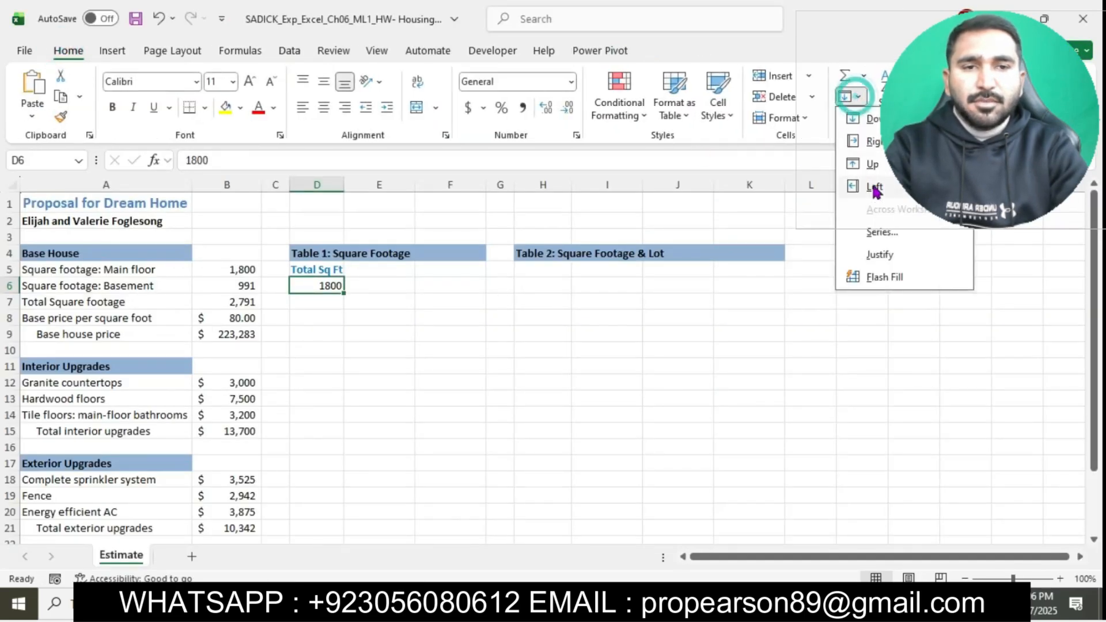
pyautogui.click(883, 231)
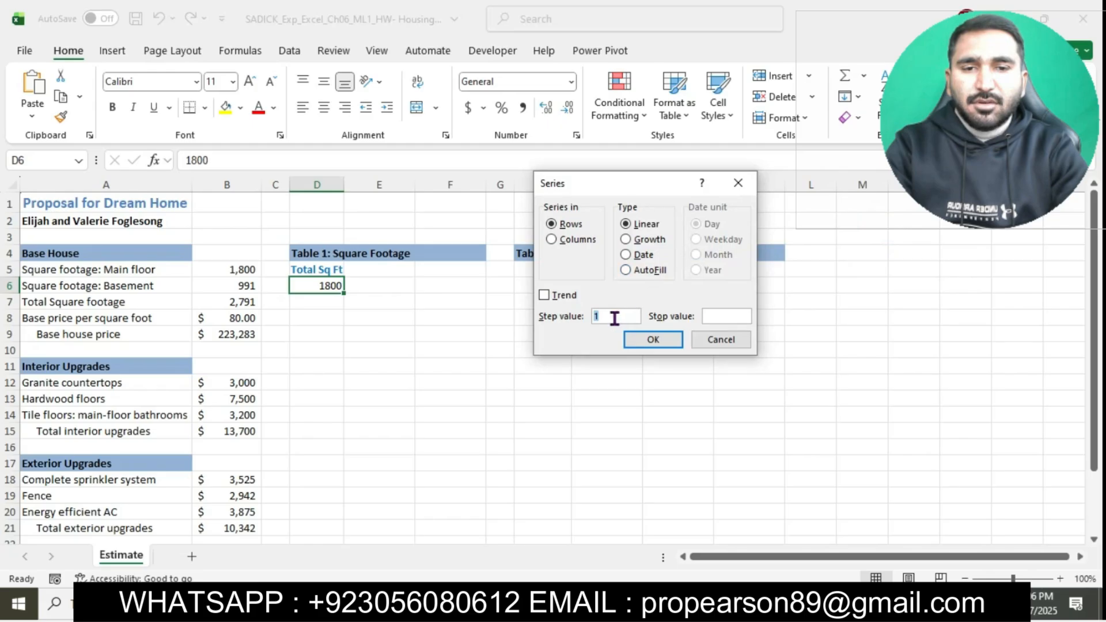
pyautogui.click(553, 241)
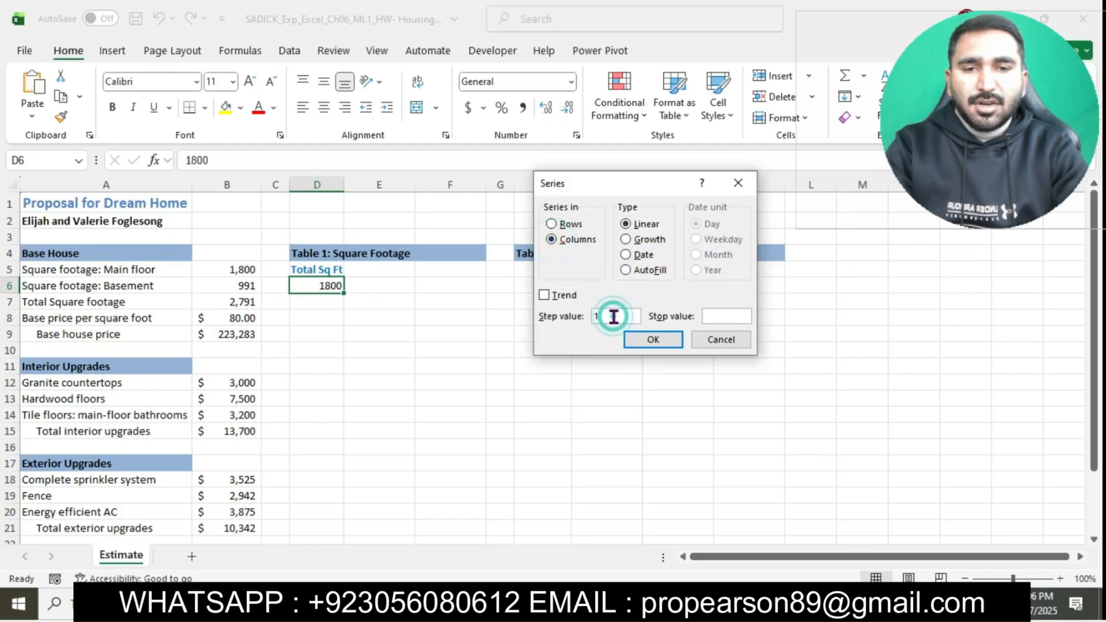
pyautogui.write('200')
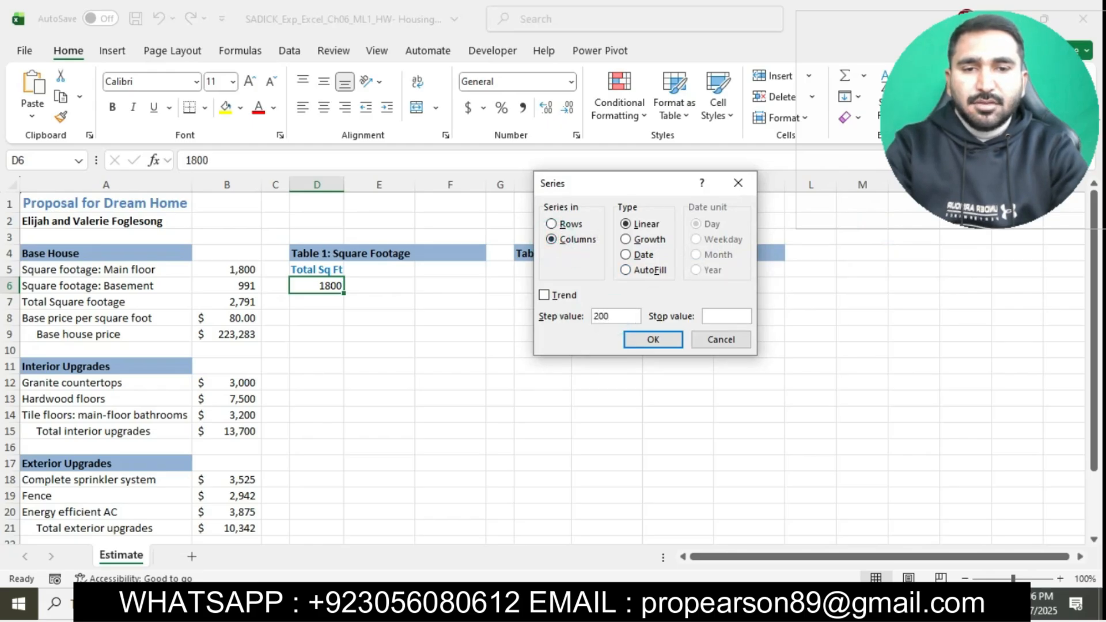
pyautogui.click(731, 320)
pyautogui.click(732, 320)
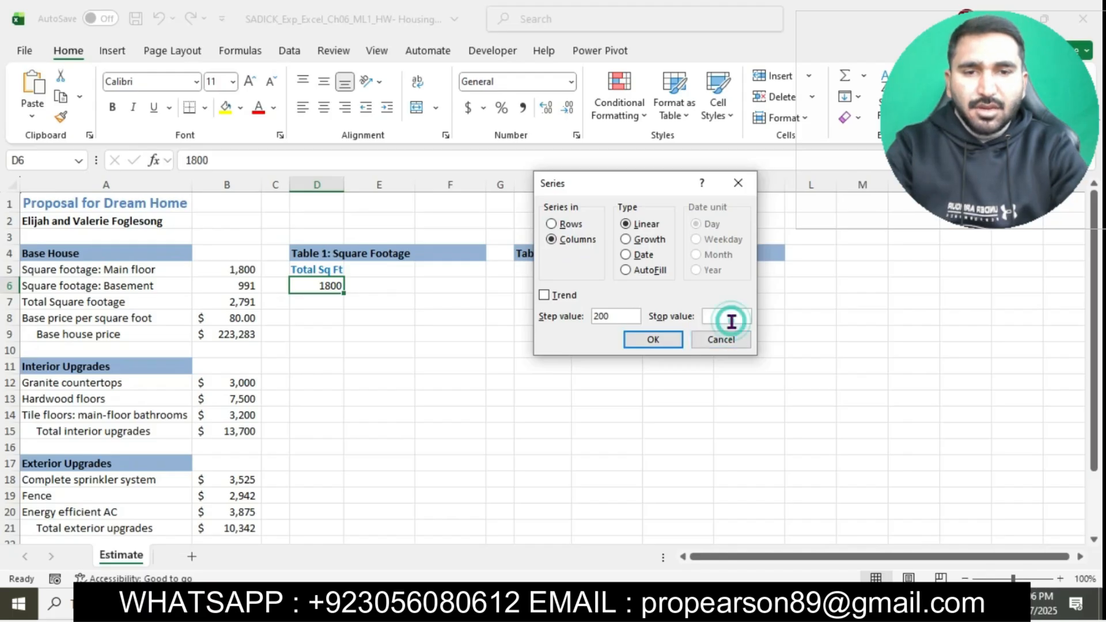
pyautogui.write('3600')
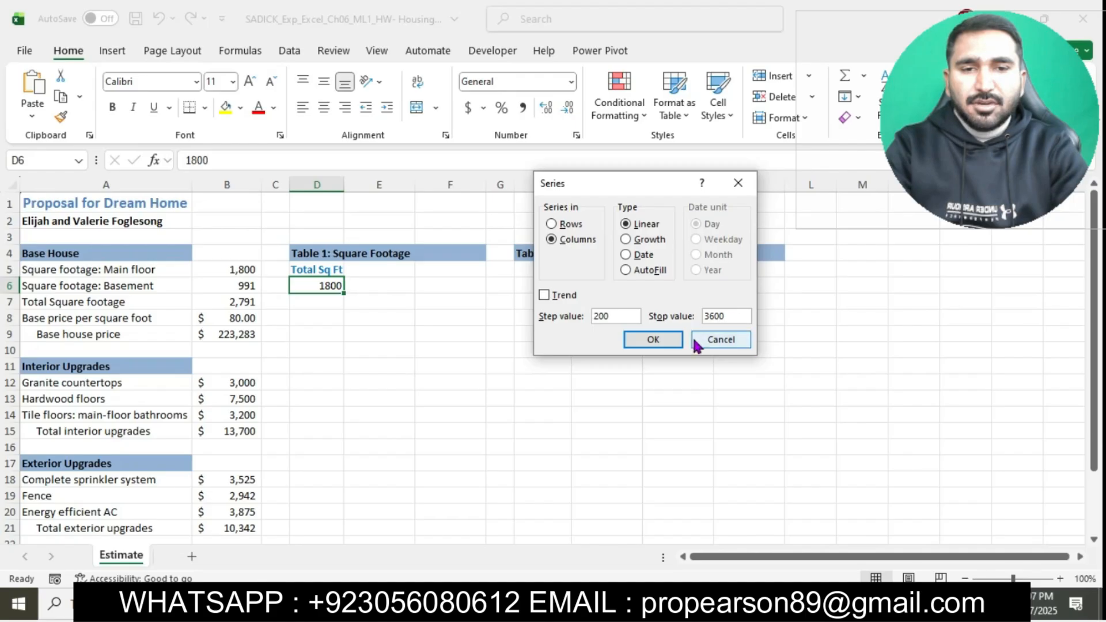
pyautogui.click(651, 339)
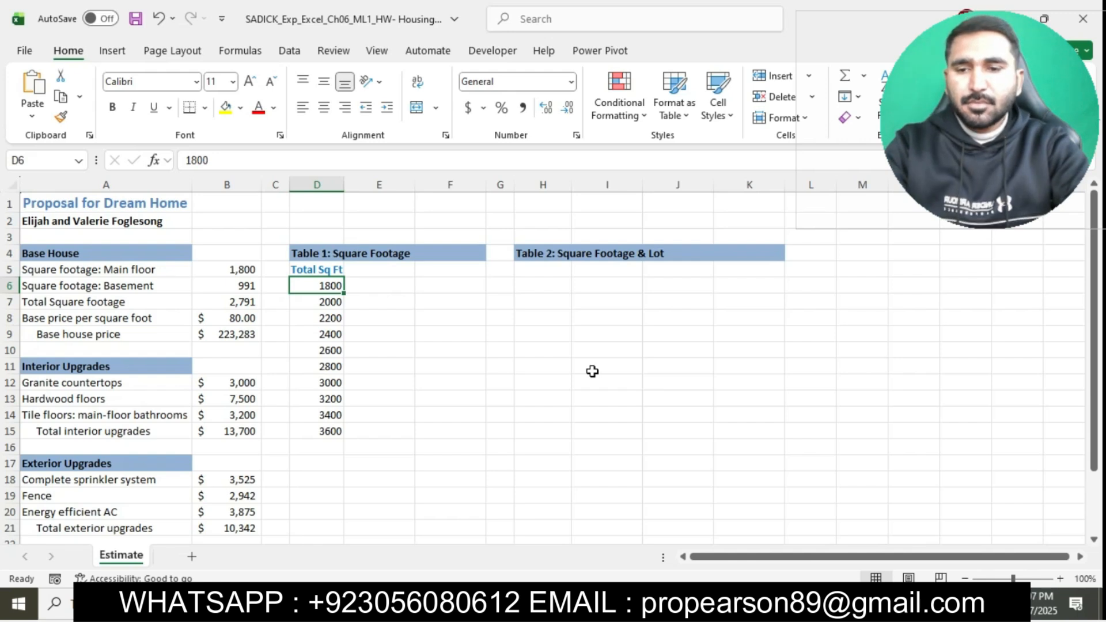
# Step: In the Word instructions, select the step 5 sentence about Blue font and Comma Style with zero decimal places, and return to Excel
pyautogui.hotkey('alt', 'Tab')
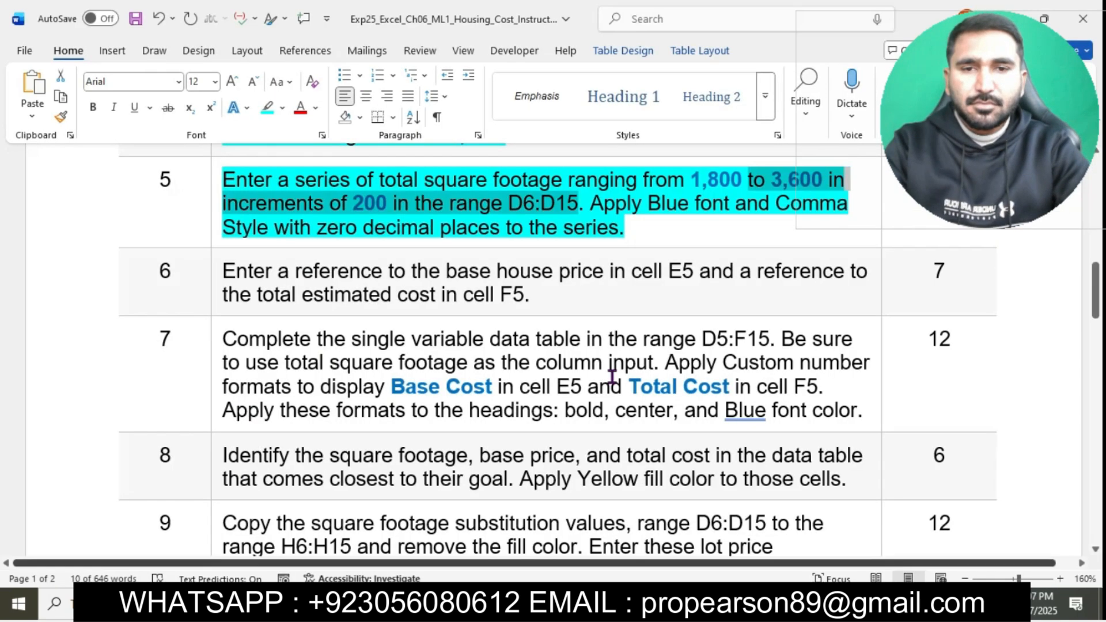
pyautogui.moveTo(593, 205); pyautogui.dragTo(627, 234)
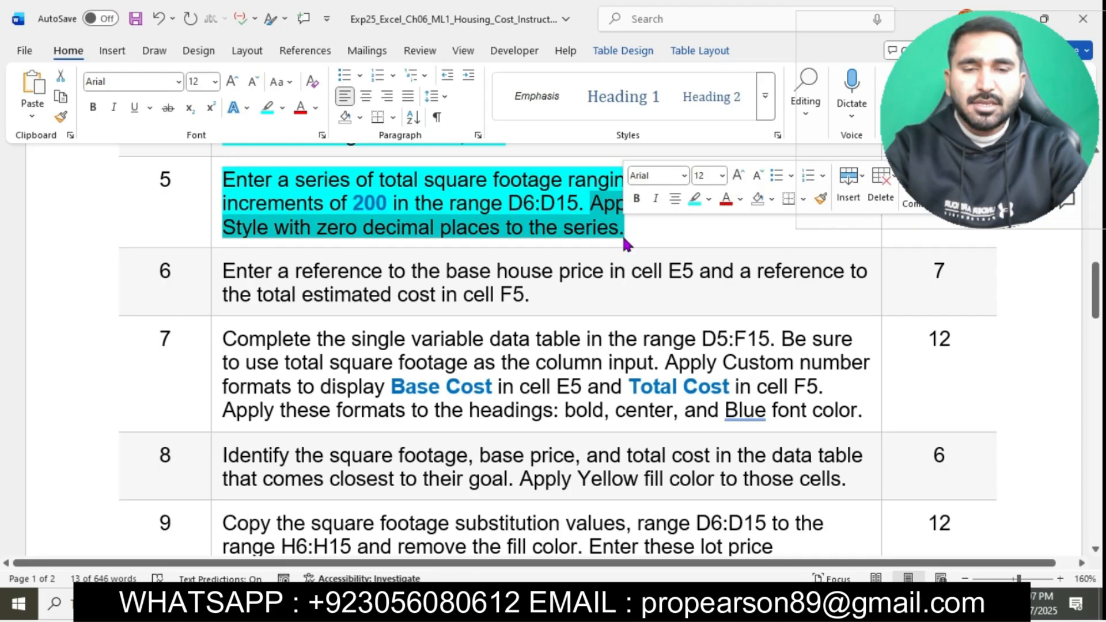
pyautogui.hotkey('alt', 'Tab')
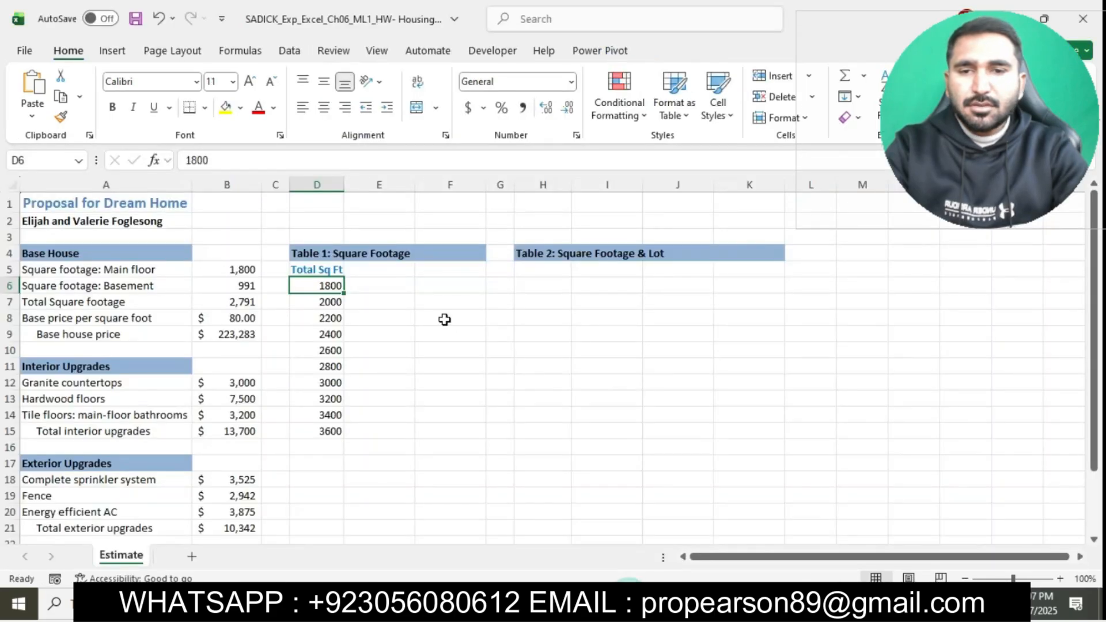
# Step: Apply the standard Blue font color and Comma Style to the square footage series in D6:D15
pyautogui.moveTo(323, 285); pyautogui.dragTo(329, 442)
pyautogui.click(275, 107)
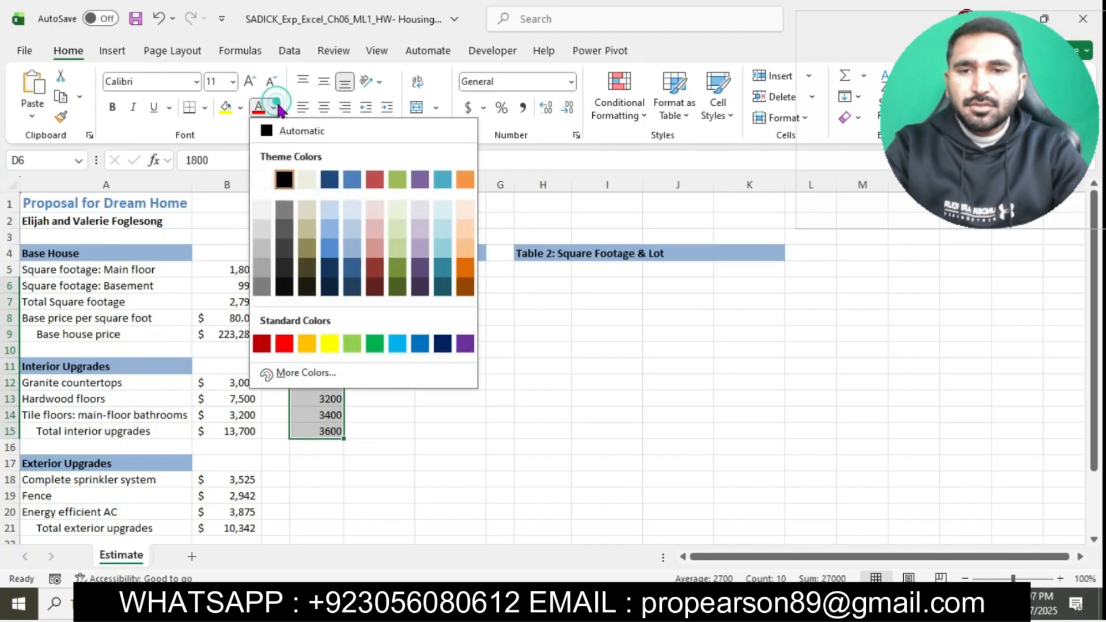
pyautogui.click(423, 344)
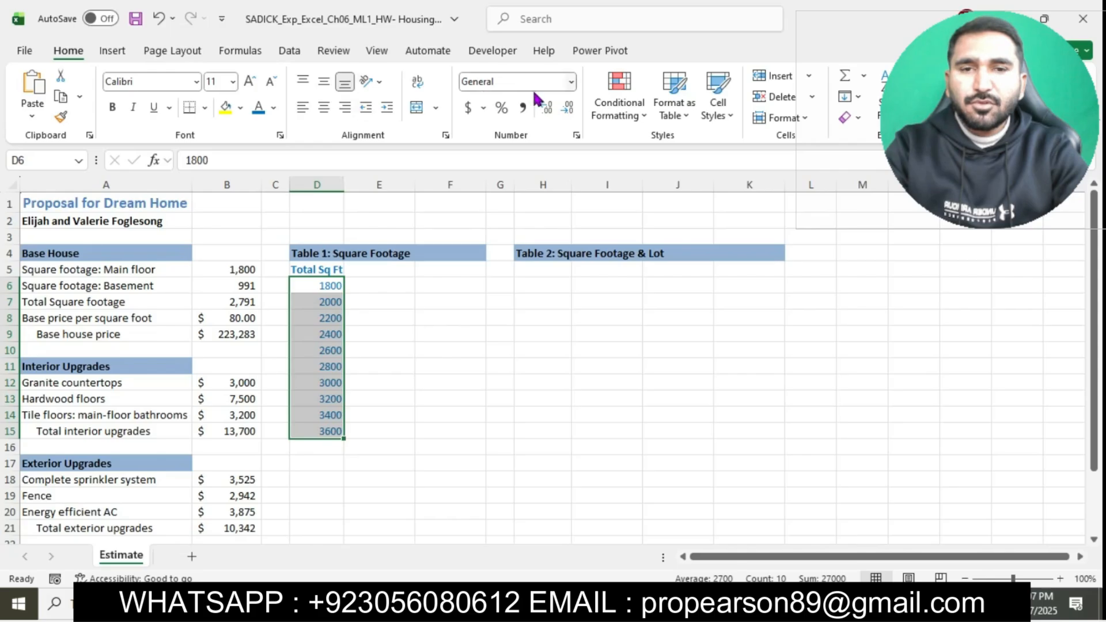
pyautogui.click(522, 107)
pyautogui.click(629, 426)
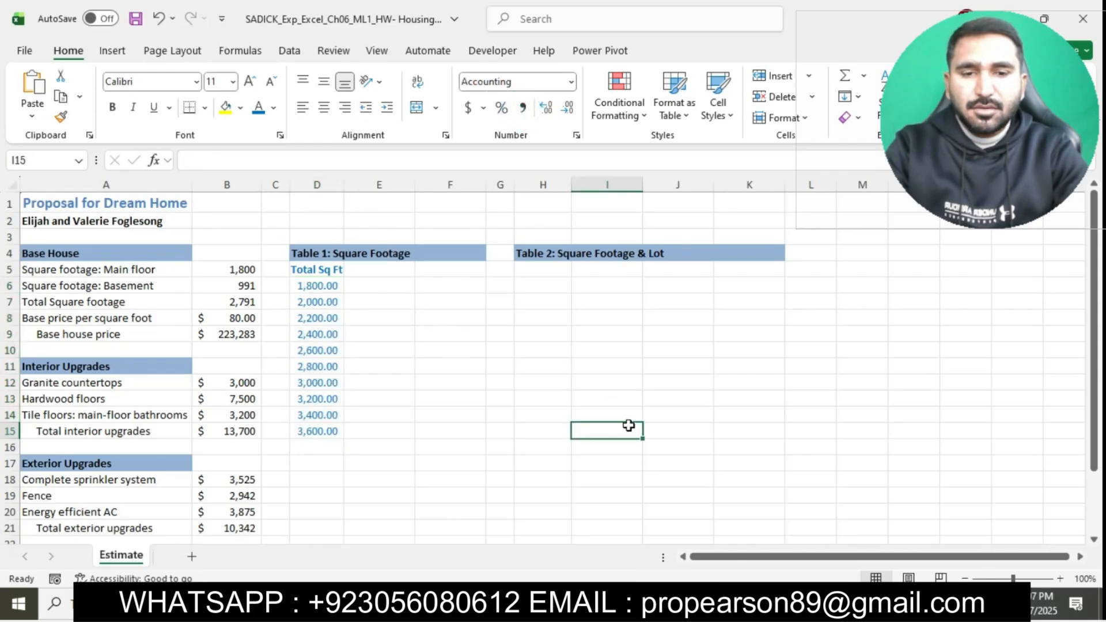
# Step: Recheck step 5 in the Word instructions, return to Excel and reduce D6:D15 to zero decimal places
pyautogui.click(569, 605)
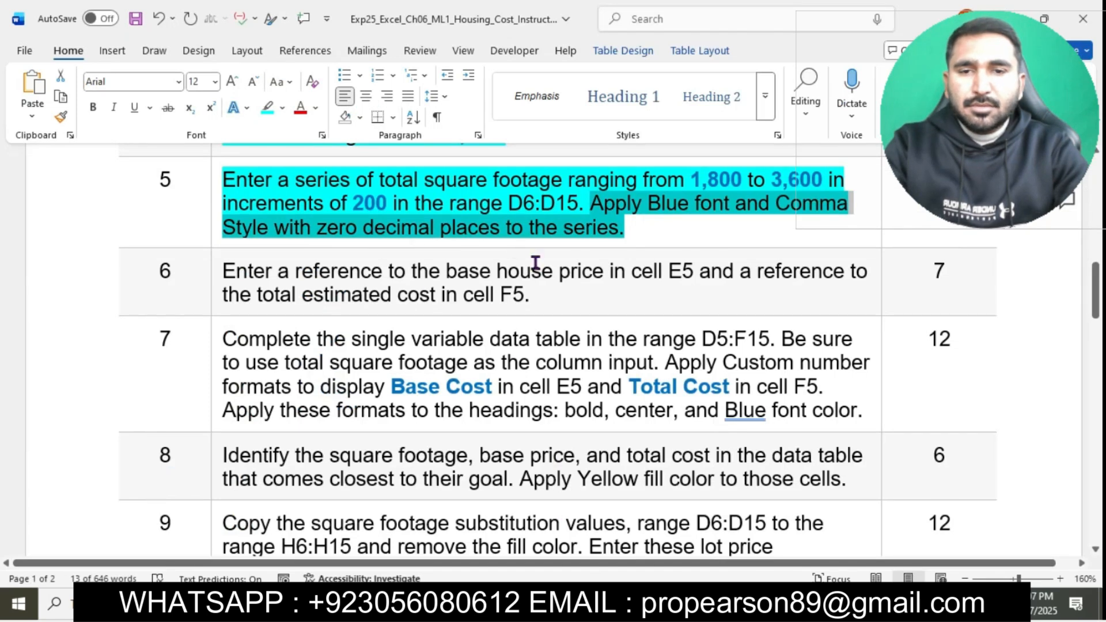
pyautogui.click(553, 605)
pyautogui.moveTo(325, 283); pyautogui.dragTo(333, 433)
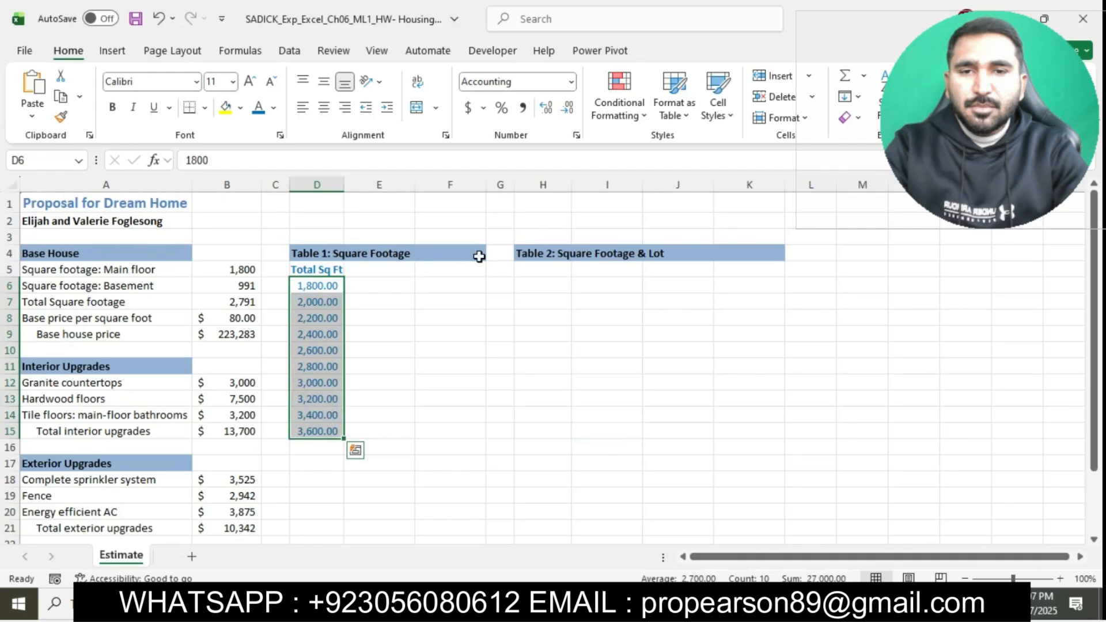
pyautogui.click(567, 107)
pyautogui.click(567, 107)
pyautogui.click(641, 372)
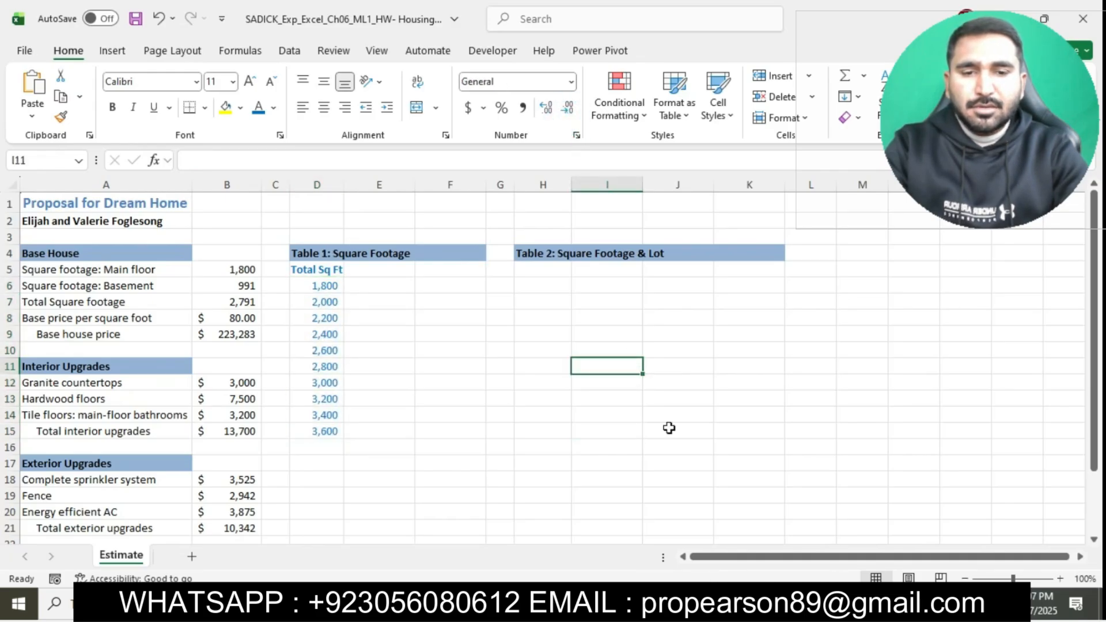
# Step: Switch to the Word instructions, highlight the step 6 text in turquoise and select its opening words up to cell E5
pyautogui.scroll(-1, 668, 427)
pyautogui.hotkey('alt', 'Tab')
pyautogui.click(577, 302)
pyautogui.scroll(-2, 576, 302)
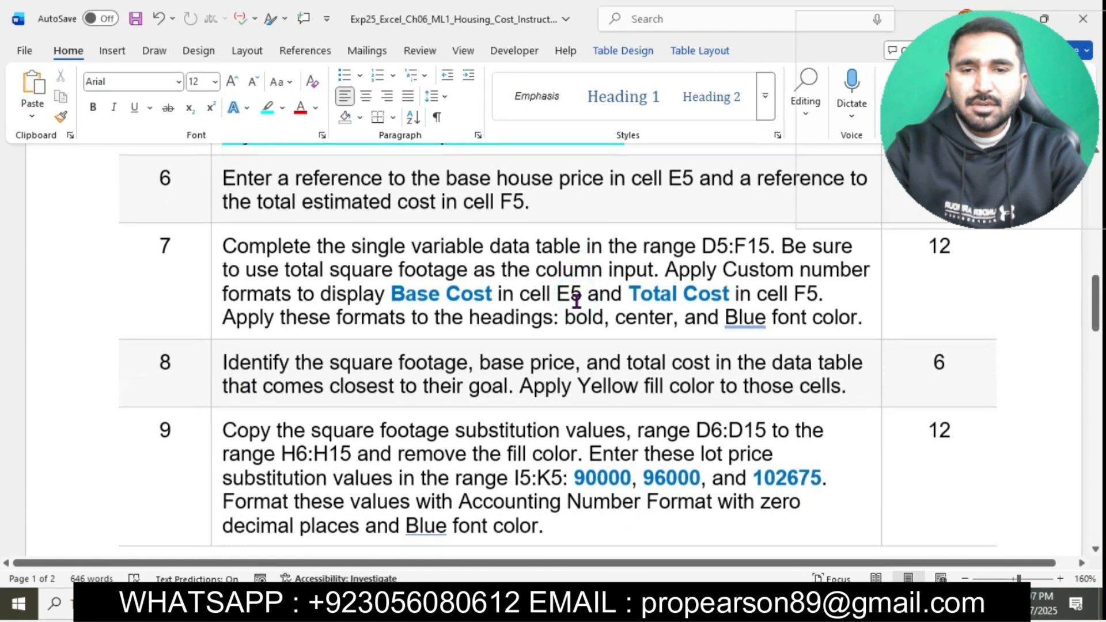
pyautogui.click(219, 187)
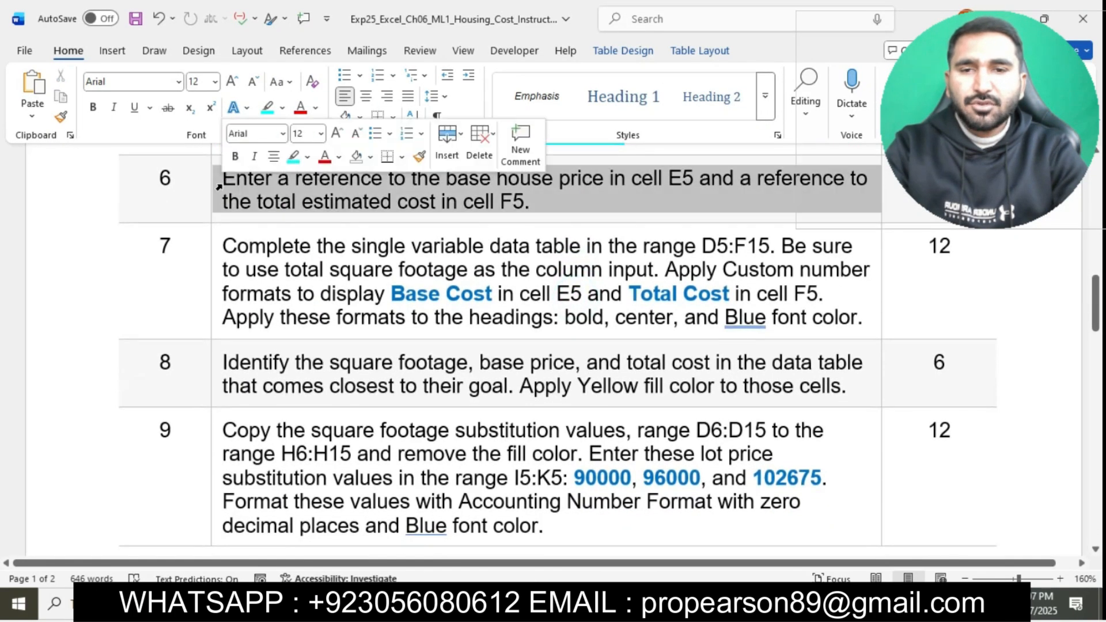
pyautogui.click(294, 157)
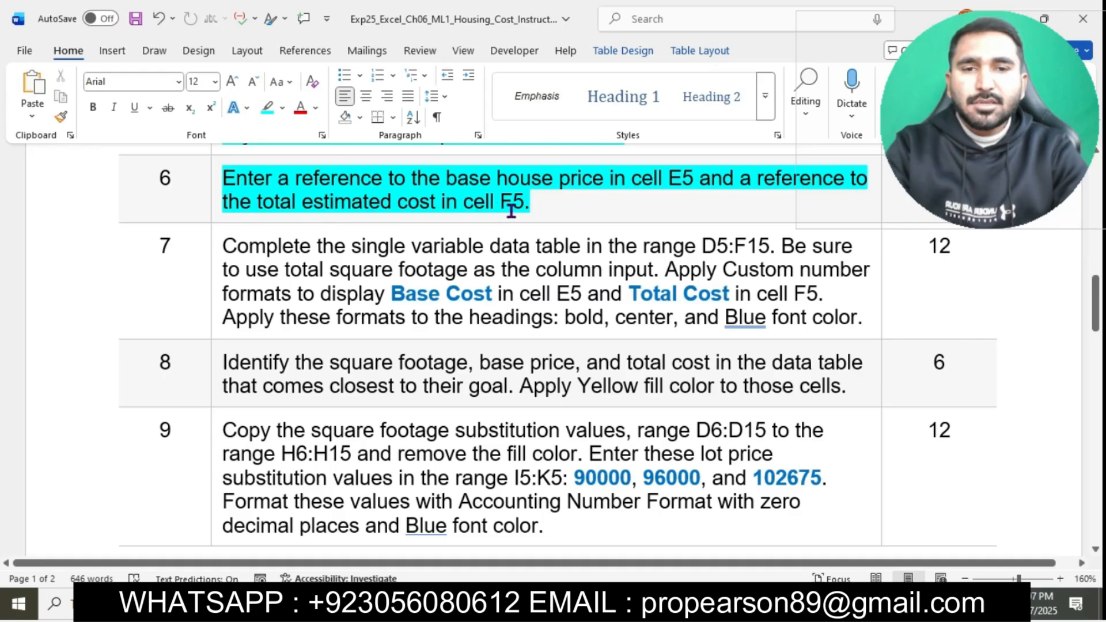
pyautogui.moveTo(228, 178); pyautogui.dragTo(686, 190)
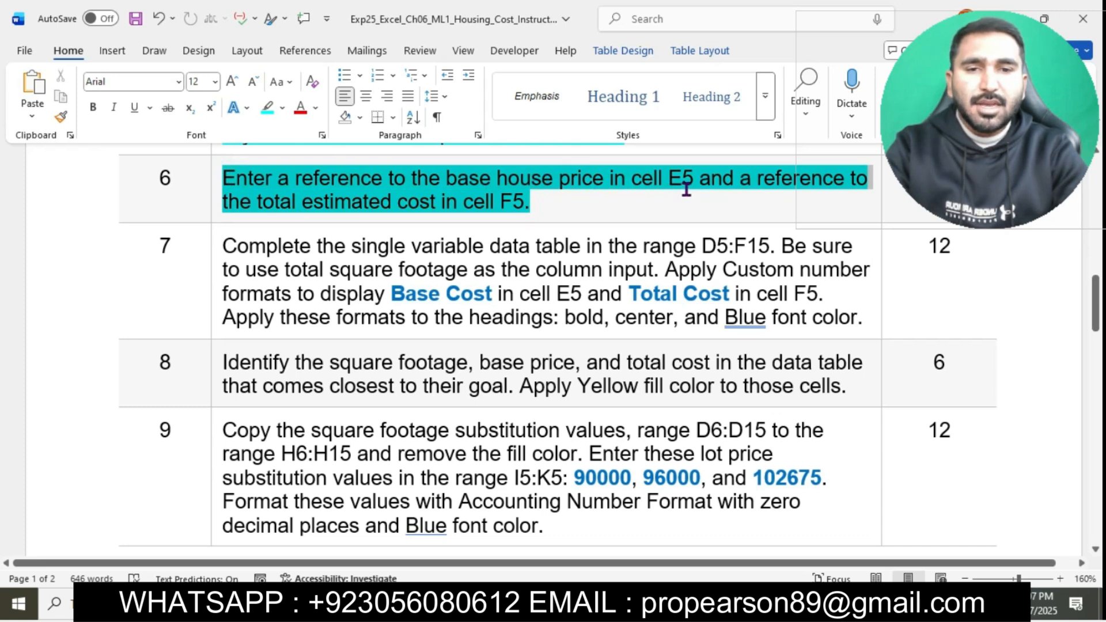
pyautogui.moveTo(686, 190); pyautogui.dragTo(691, 185)
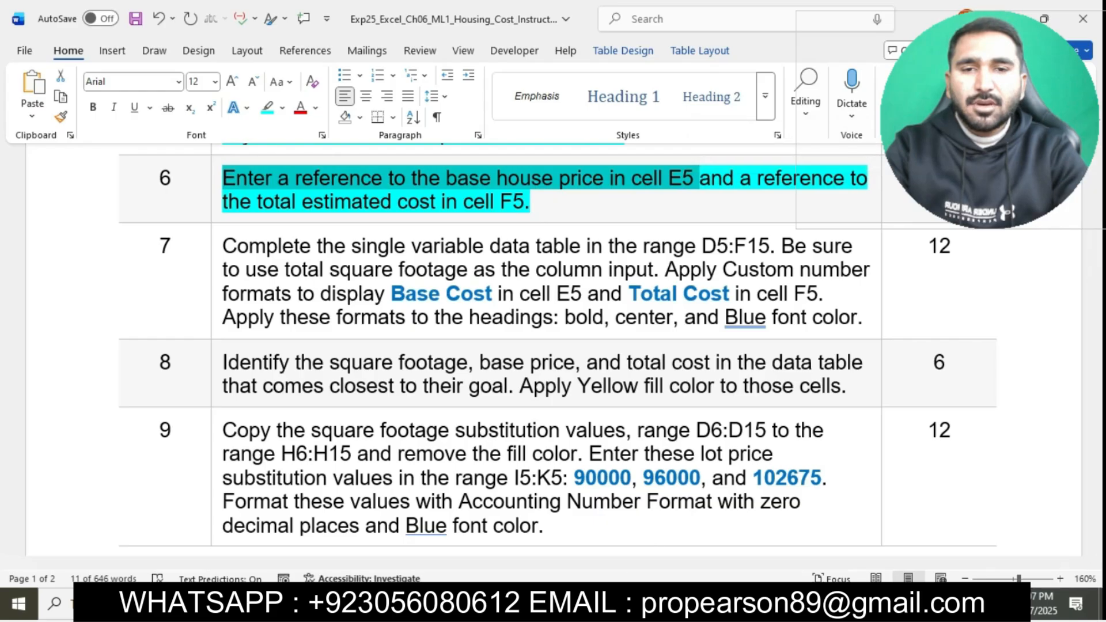
# Step: Switch to Excel and enter the formula =Base in cell E5 to reference the base house price in B9
pyautogui.click(639, 604)
pyautogui.click(359, 248)
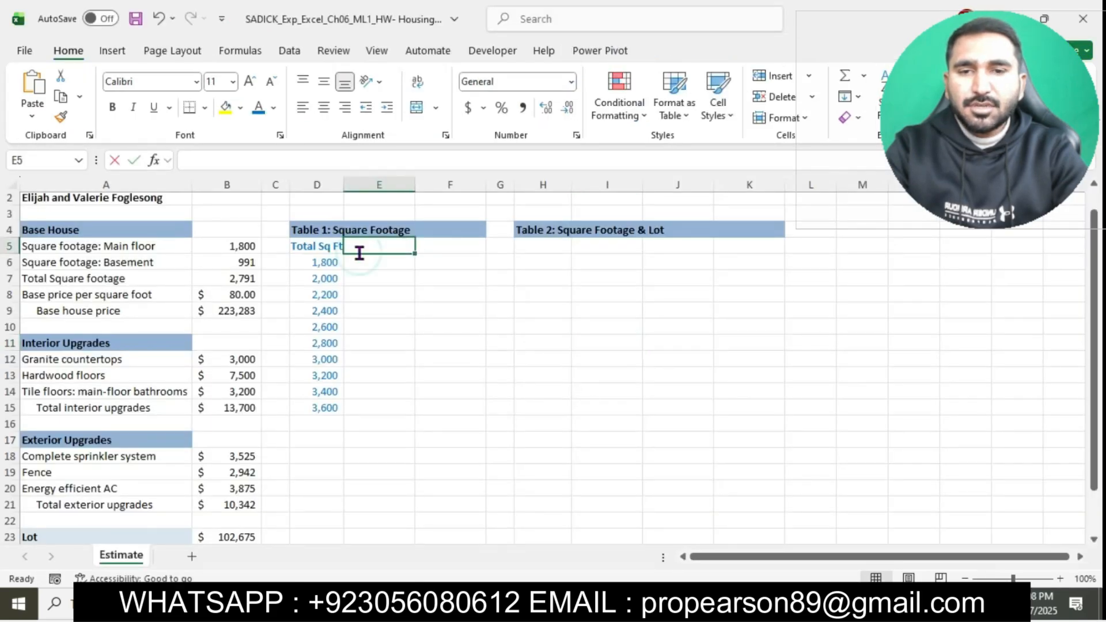
pyautogui.write('=')
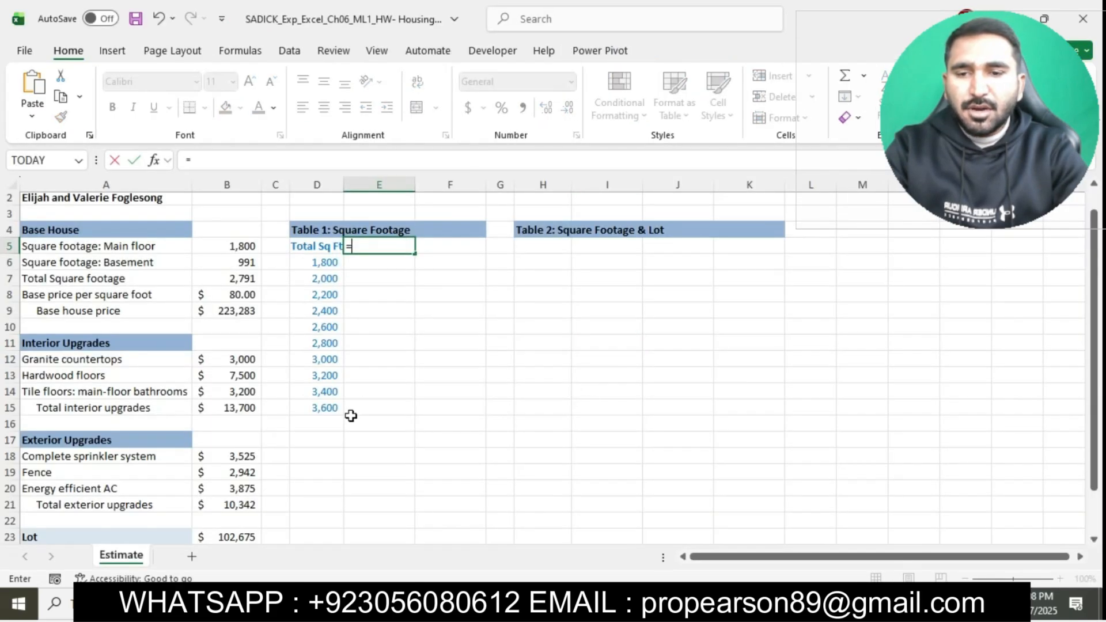
pyautogui.scroll(-1, 286, 439)
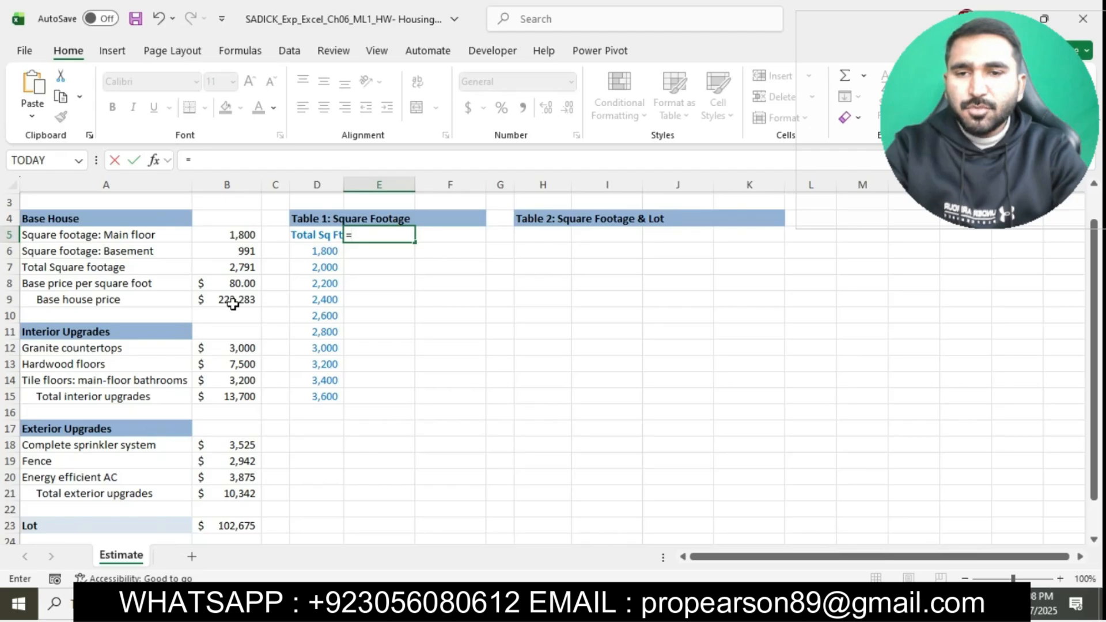
pyautogui.write('Base')
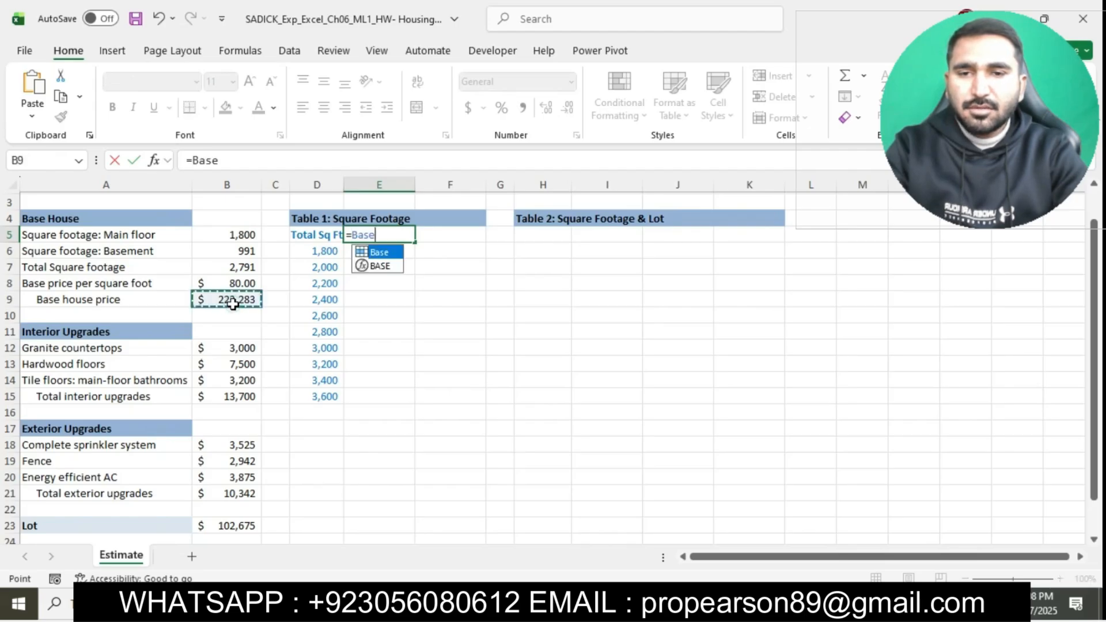
pyautogui.press('Return')
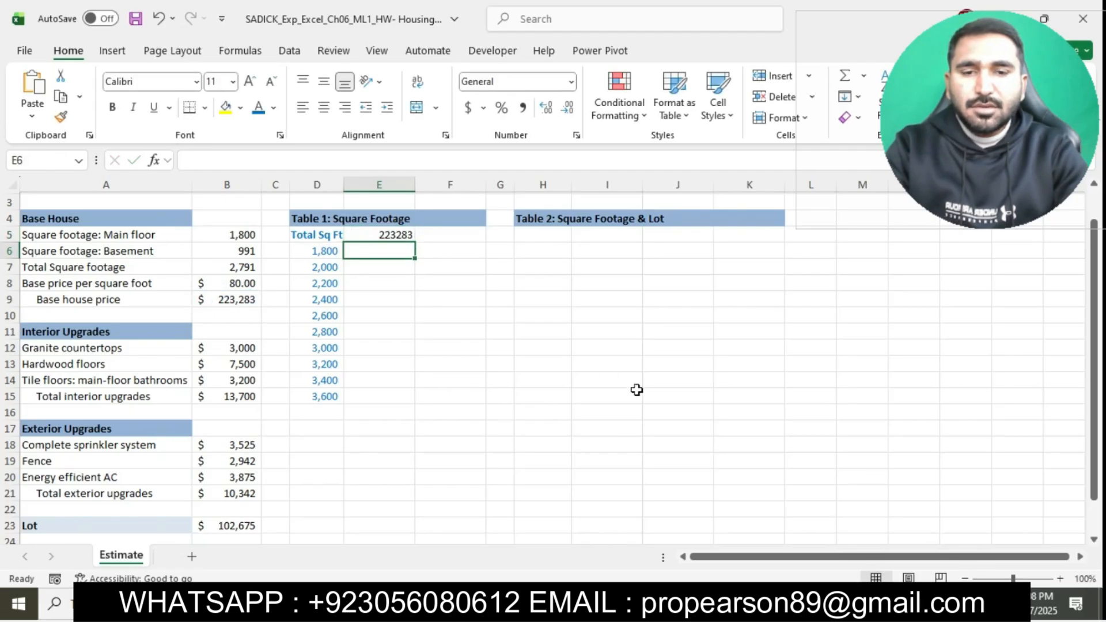
# Step: In the Word instructions, select the step 6 words "and a reference to the total estimated cost in cell F5" and return to Excel
pyautogui.click(551, 603)
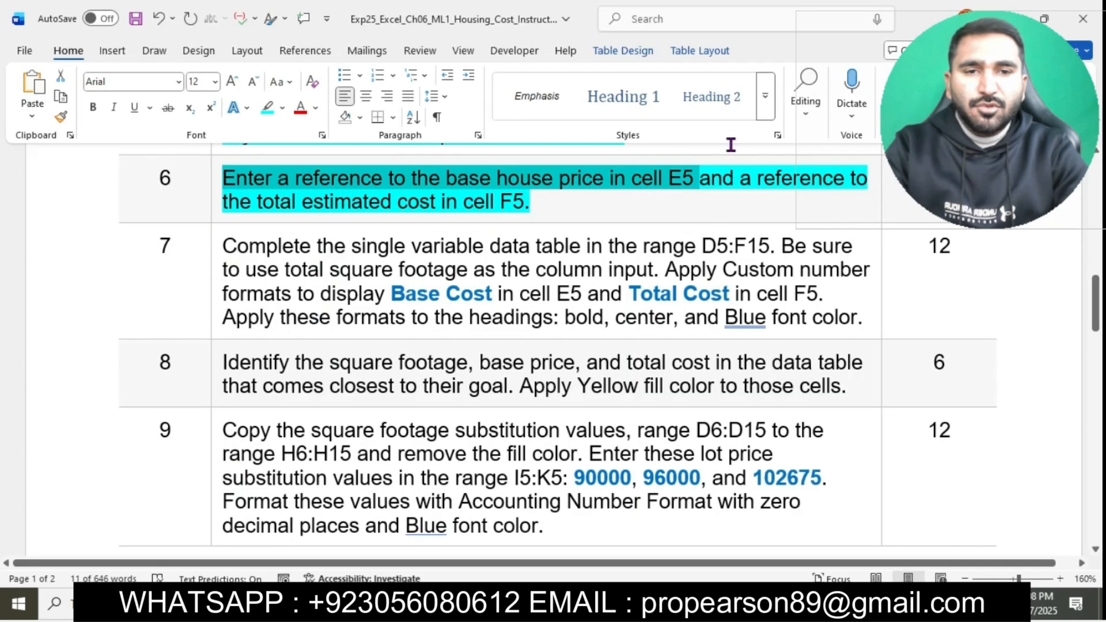
pyautogui.moveTo(713, 181); pyautogui.dragTo(762, 208)
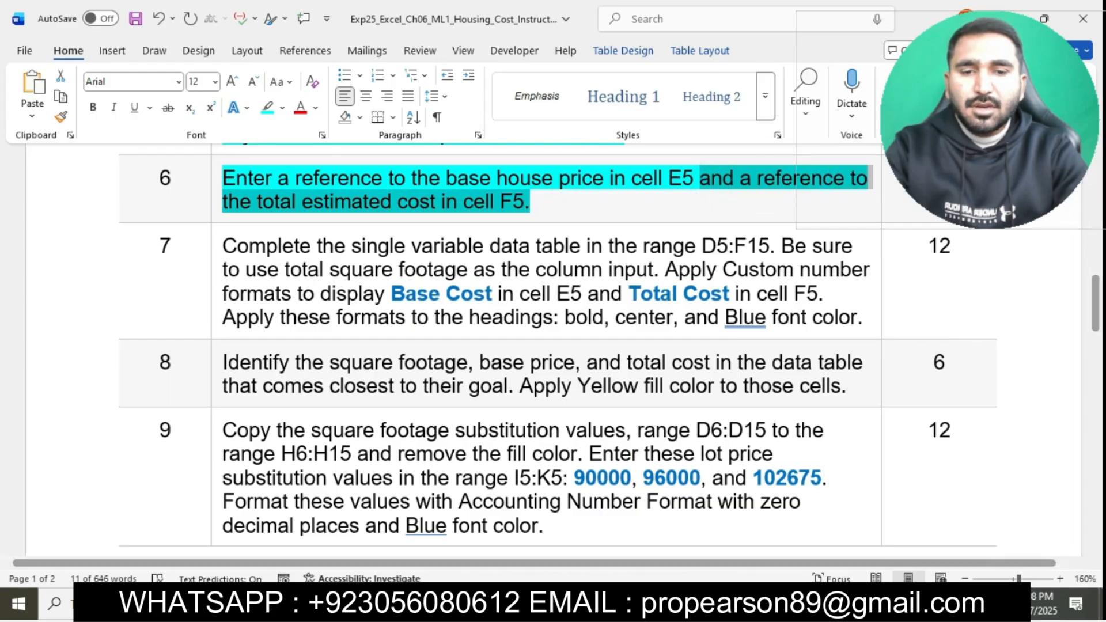
pyautogui.click(619, 600)
# Step: Enter a formula in cell F5 that references the Total Estimated Cost in B25
pyautogui.doubleClick(455, 236)
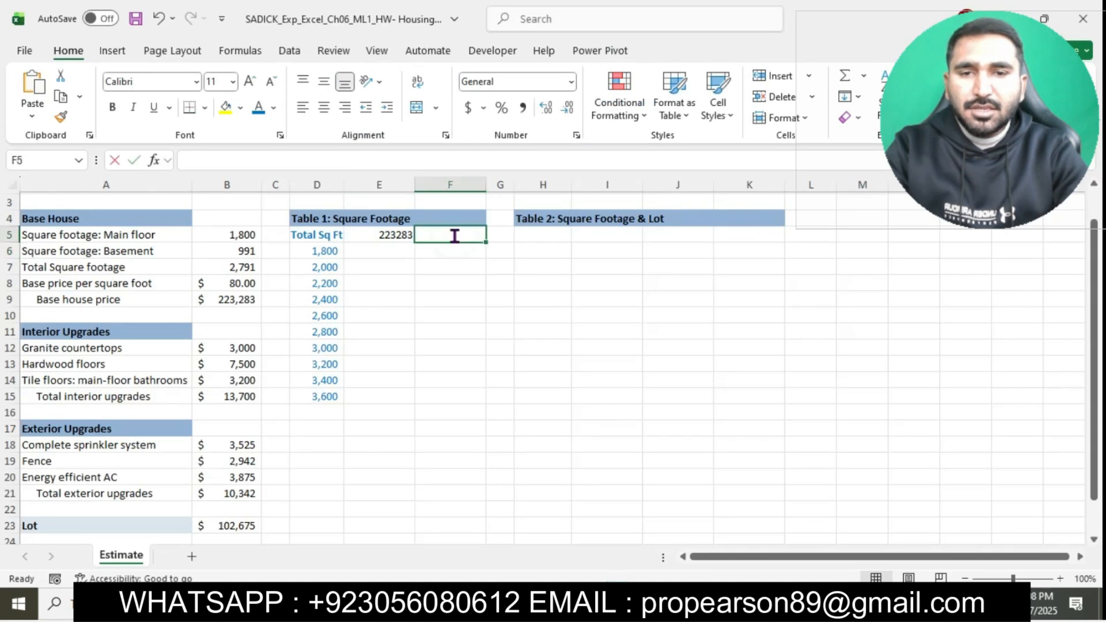
pyautogui.write('=')
pyautogui.scroll(-1, 301, 484)
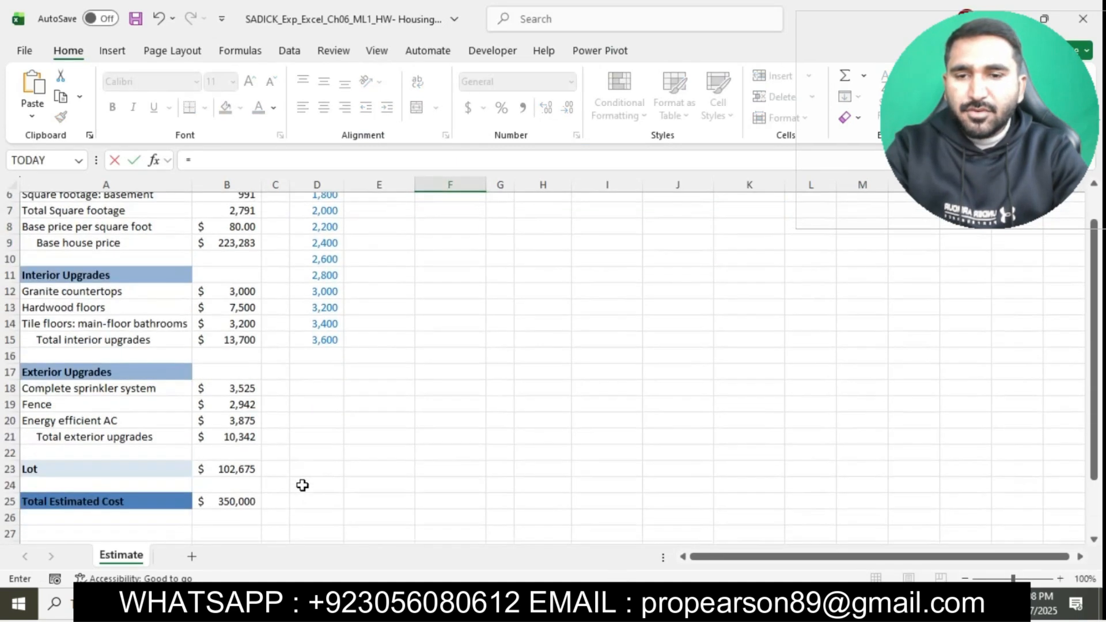
pyautogui.click(241, 499)
pyautogui.press('Return')
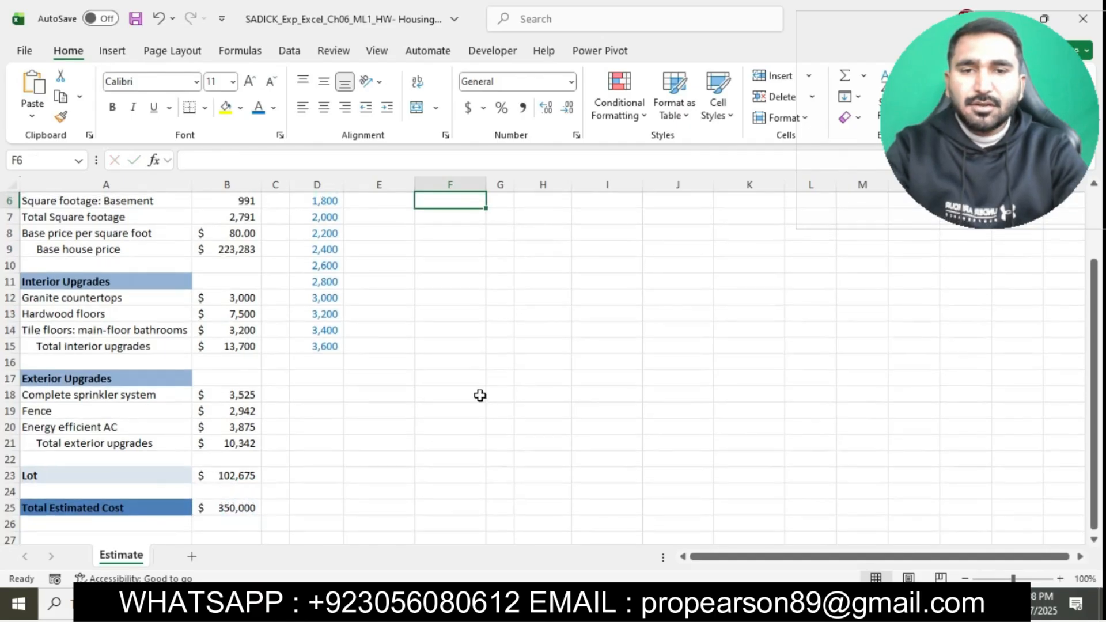
pyautogui.scroll(1, 652, 345)
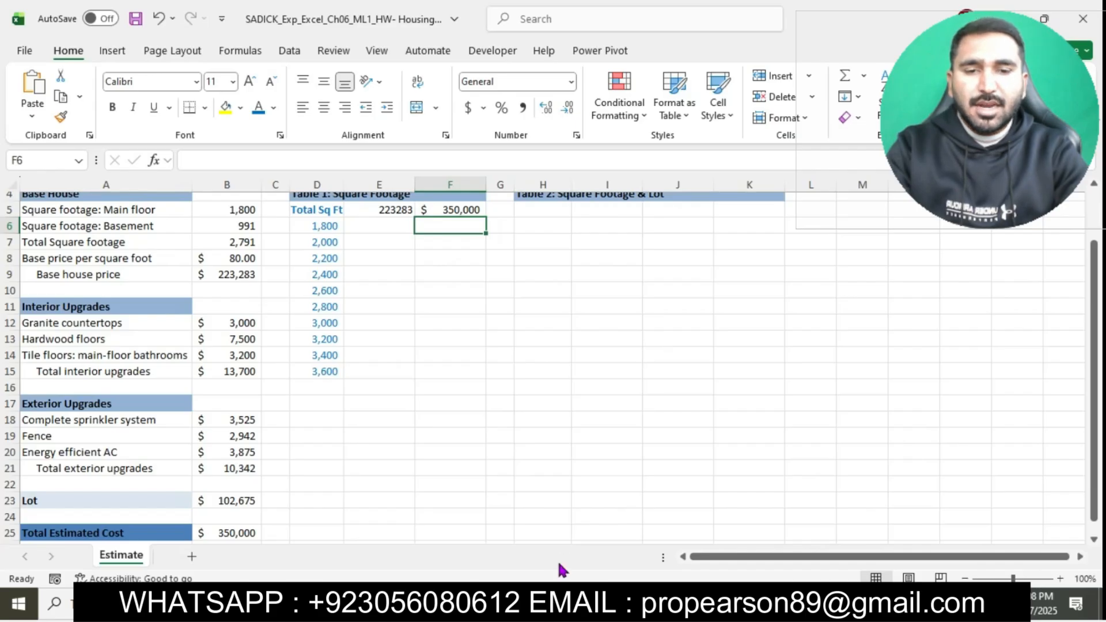
# Step: Switch to the Word instructions, highlight the step 7 text in turquoise and select its opening words up to the range D5:F15
pyautogui.click(549, 599)
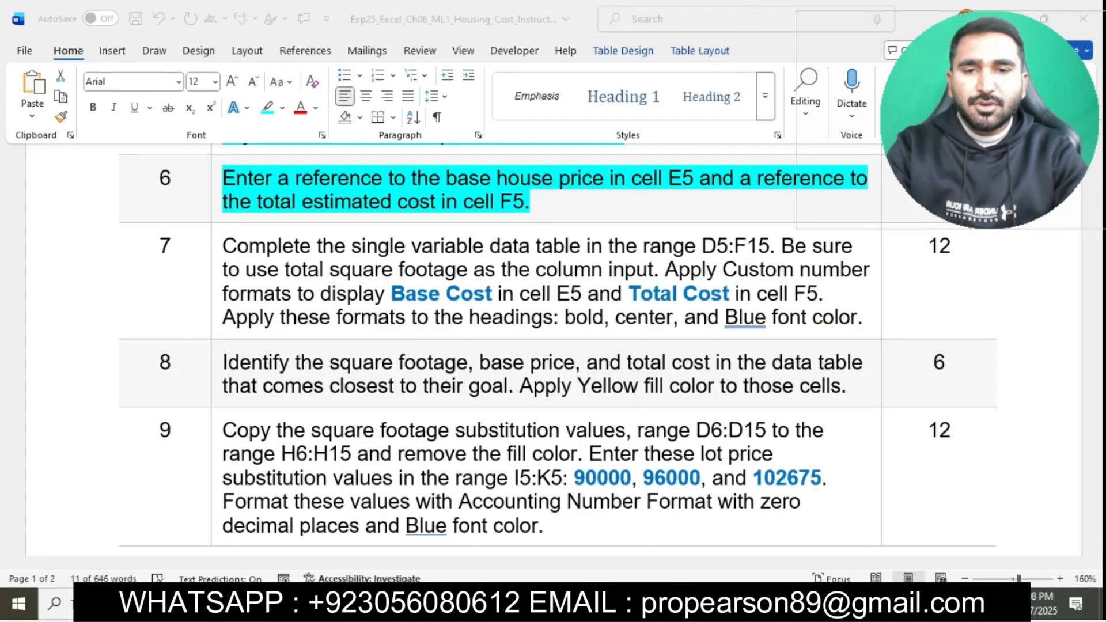
pyautogui.click(560, 209)
pyautogui.scroll(-1, 556, 259)
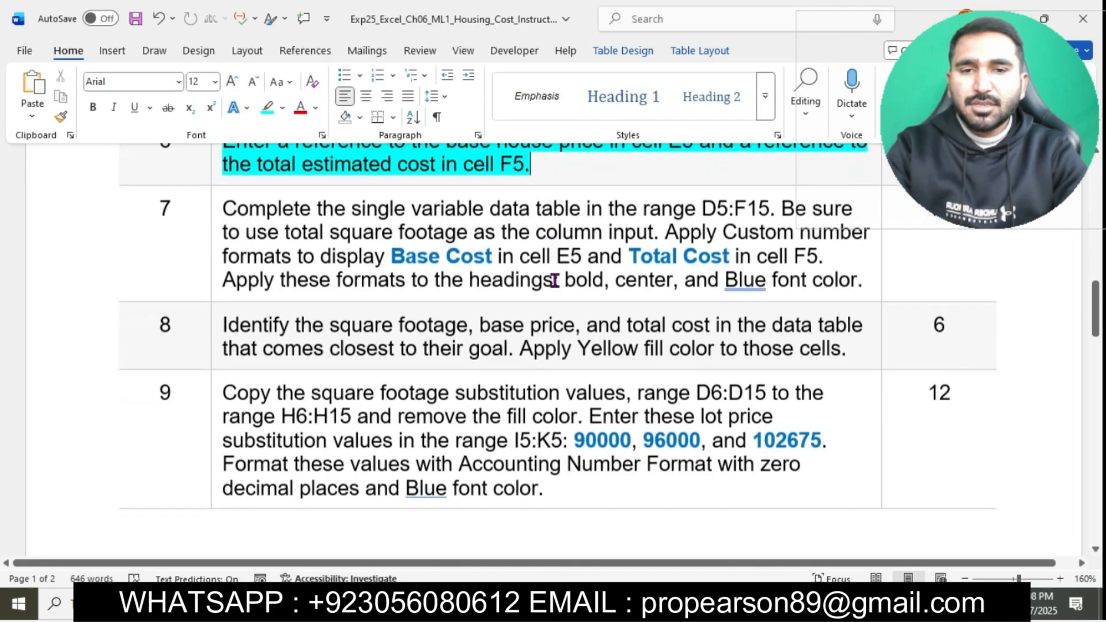
pyautogui.click(217, 202)
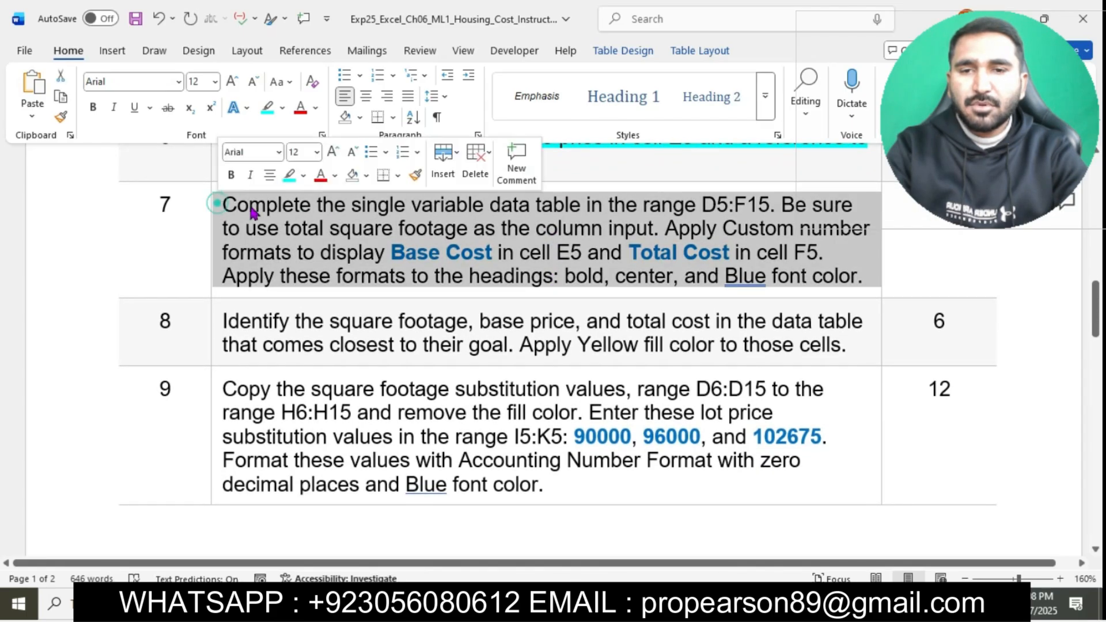
pyautogui.click(284, 177)
pyautogui.click(302, 247)
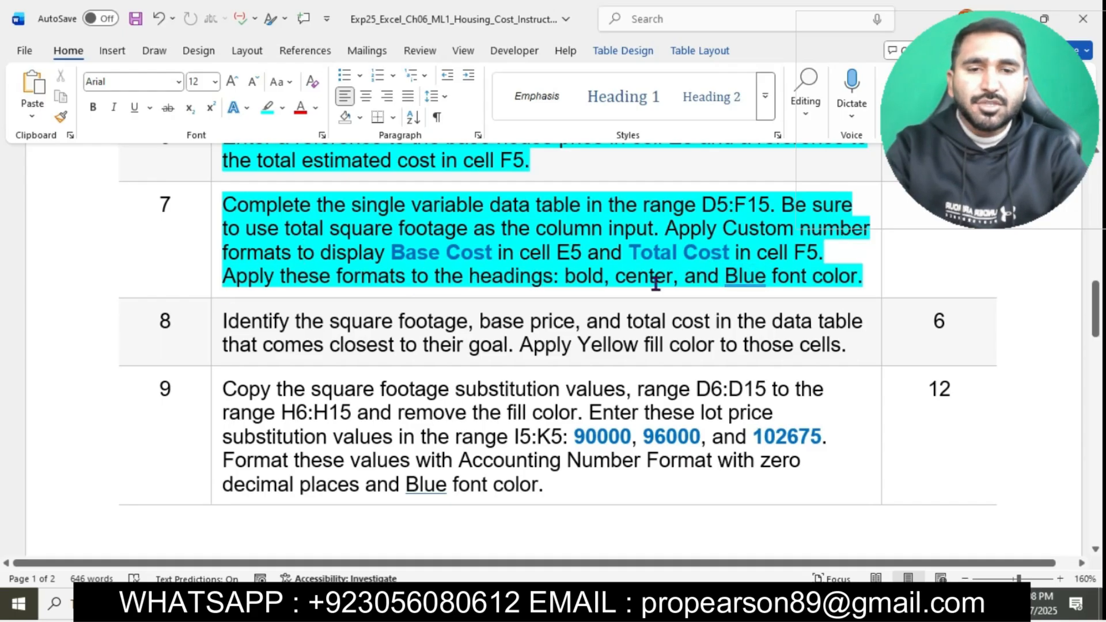
pyautogui.moveTo(228, 205); pyautogui.dragTo(753, 214)
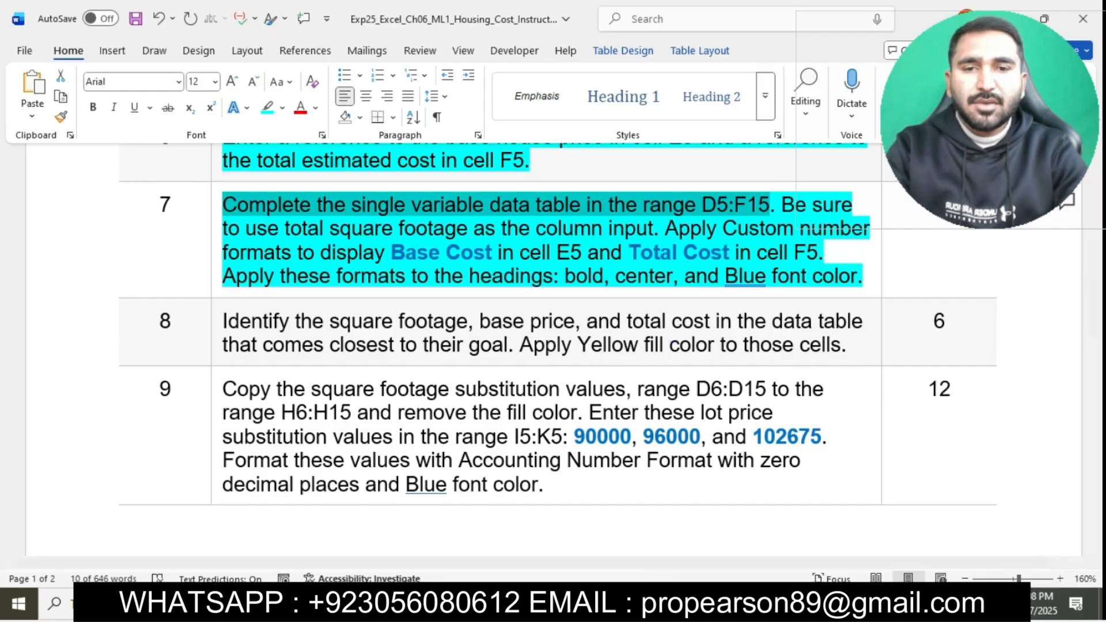
# Step: Switch to Excel and create a one-variable data table in D5:F15 with total square footage, cell B7, as the column input cell
pyautogui.click(650, 603)
pyautogui.scroll(1, 374, 245)
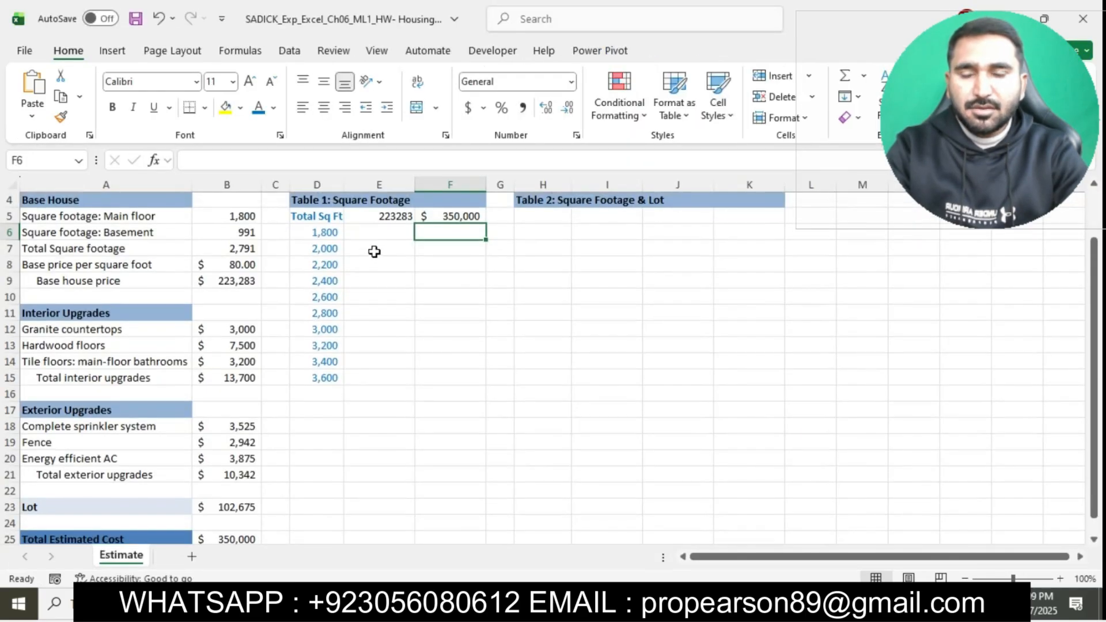
pyautogui.moveTo(321, 218); pyautogui.dragTo(400, 233)
pyautogui.moveTo(439, 289); pyautogui.dragTo(444, 374)
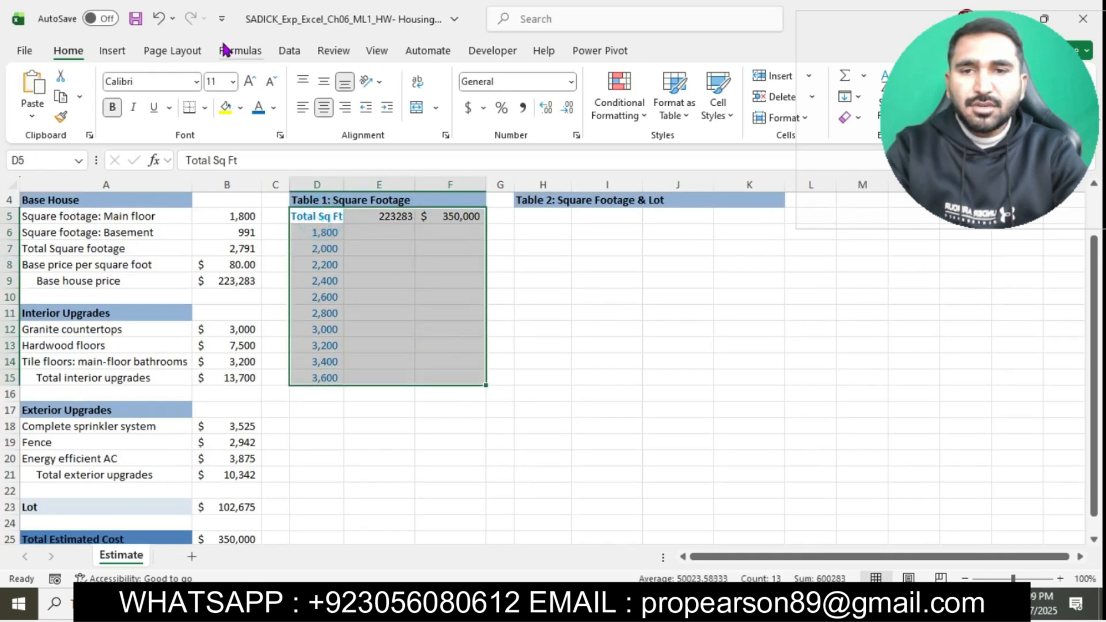
pyautogui.click(288, 50)
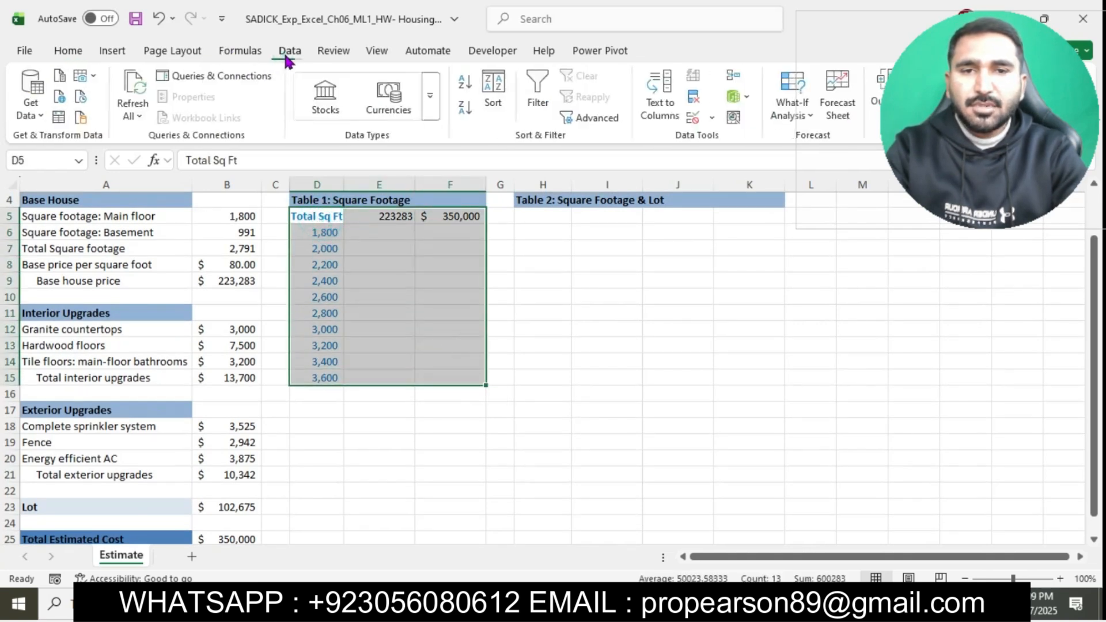
pyautogui.click(812, 110)
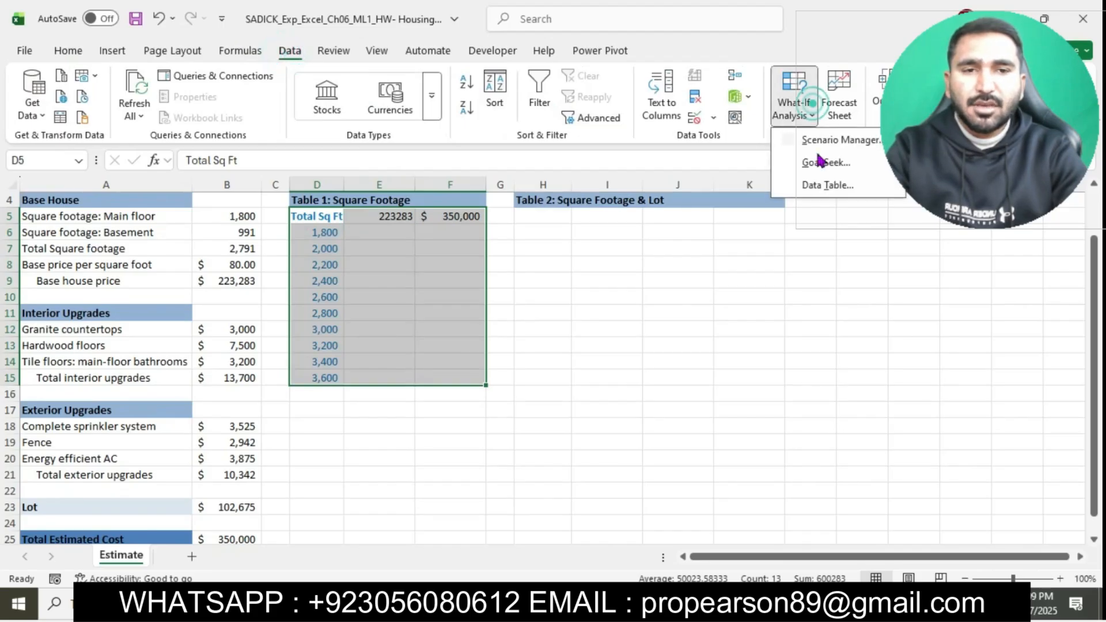
pyautogui.click(821, 184)
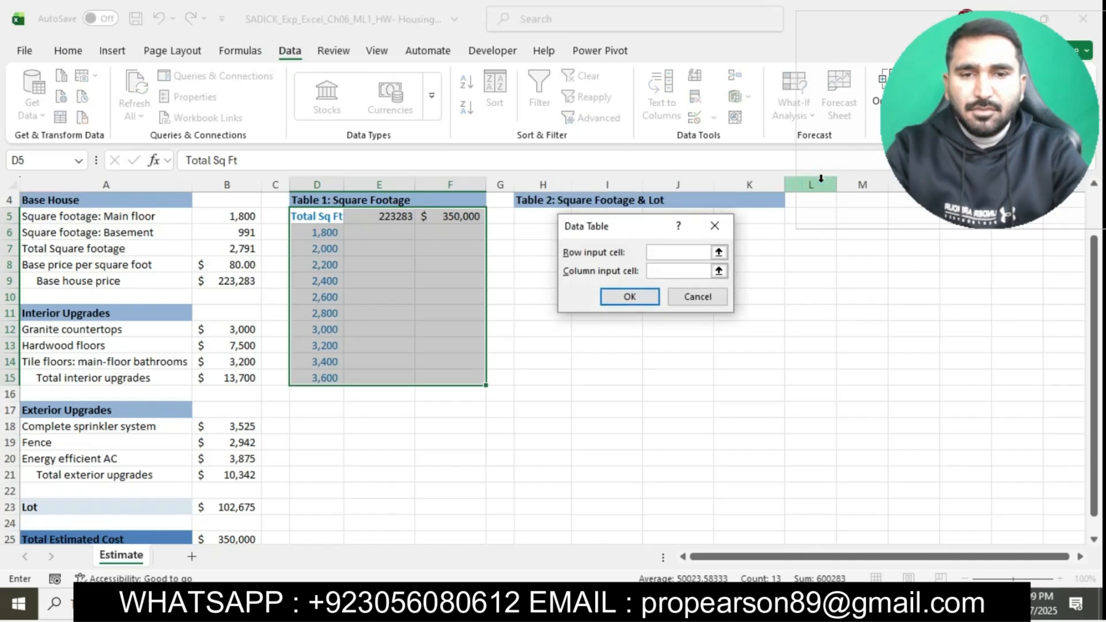
pyautogui.click(668, 271)
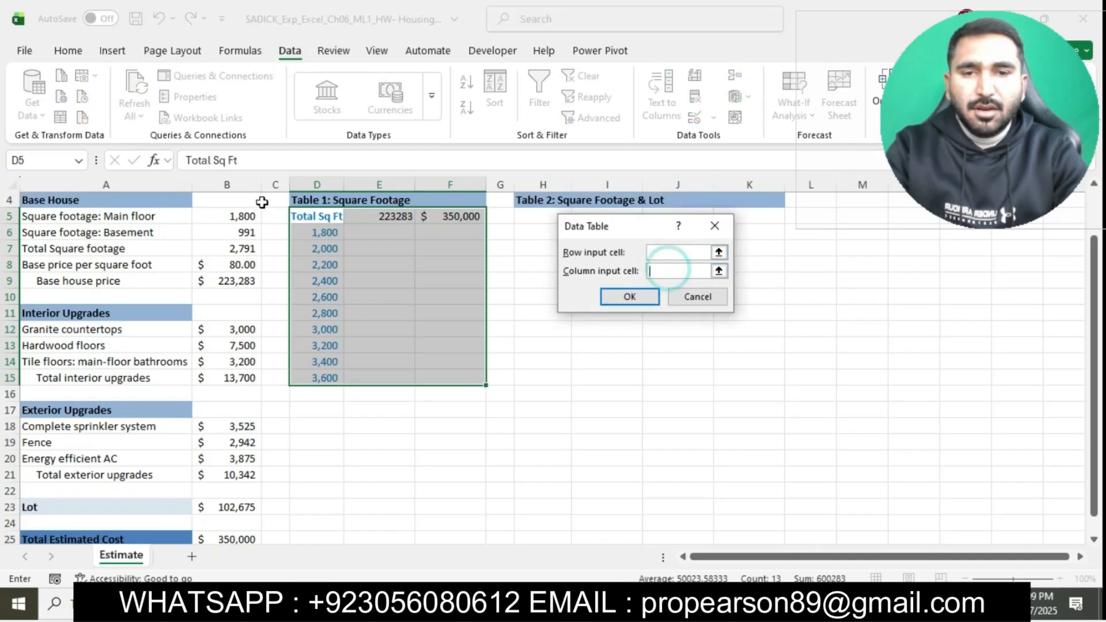
pyautogui.click(230, 248)
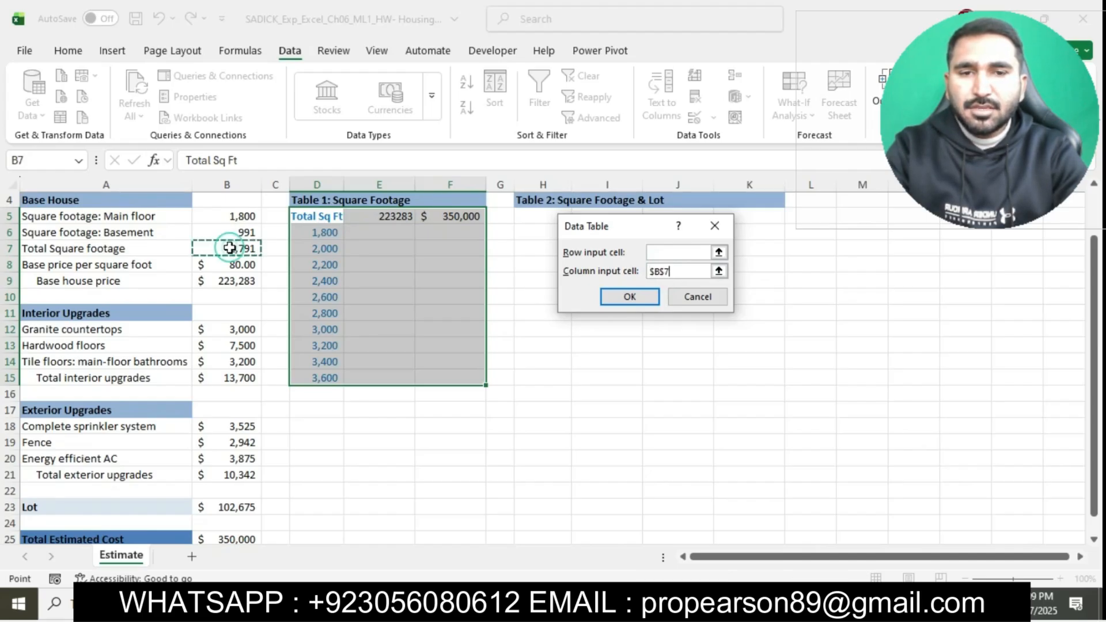
pyautogui.click(631, 297)
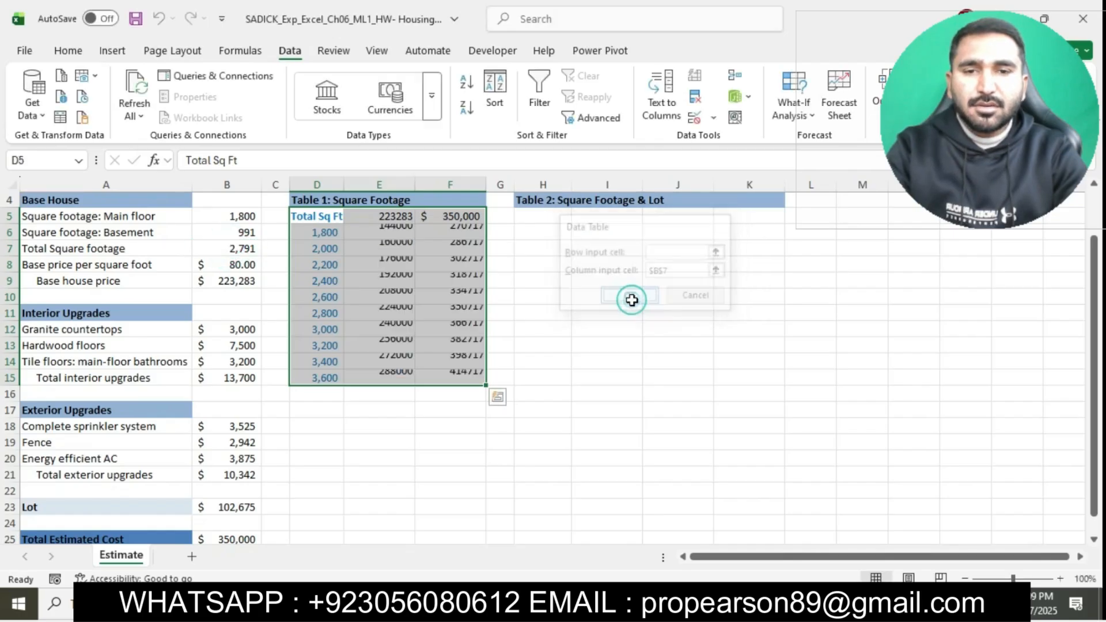
# Step: Switch to the Word instructions and select the words "Base Cost" in step 7
pyautogui.hotkey('alt', 'Tab')
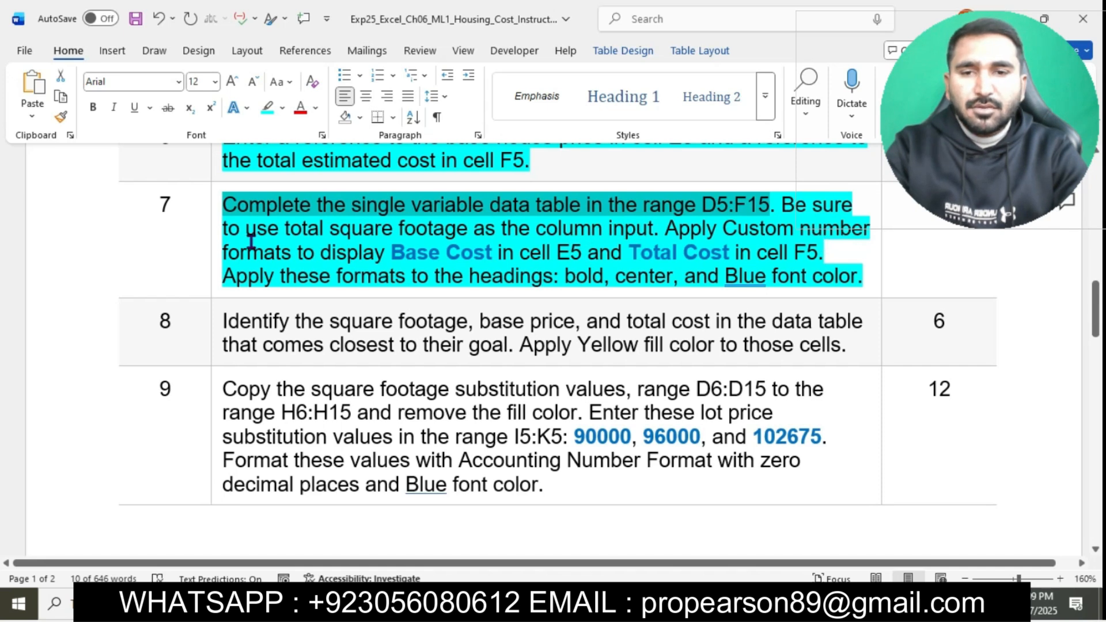
pyautogui.click(392, 254)
pyautogui.keyDown('shift'); pyautogui.click(497, 254); pyautogui.keyUp('shift')
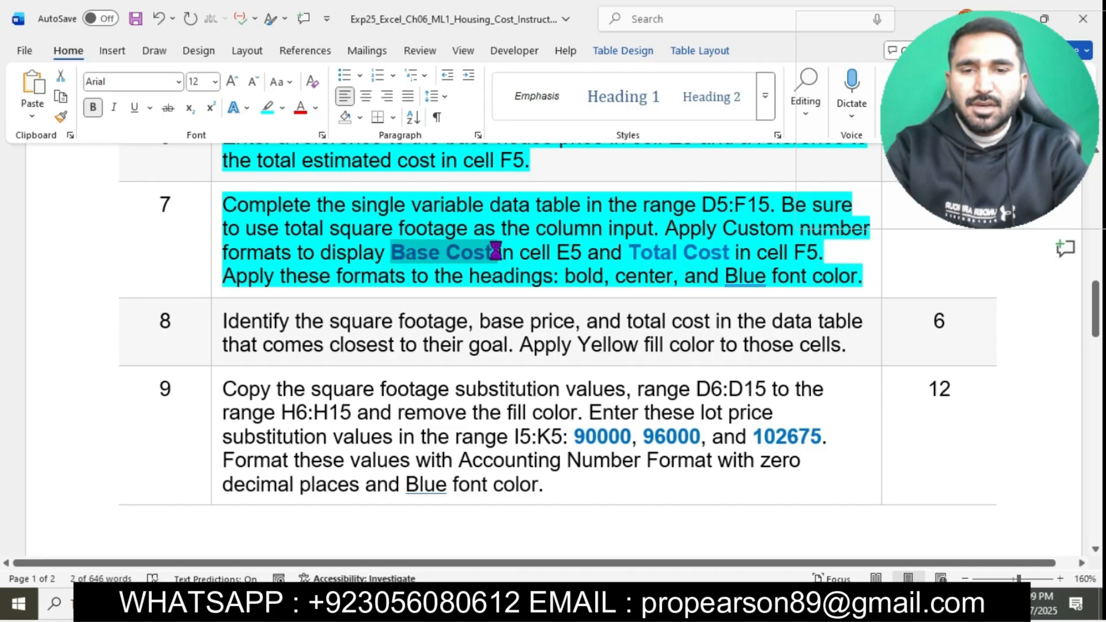
# Step: Switch to Excel and apply the custom number format "Base Cost " to cell E5
pyautogui.click(573, 605)
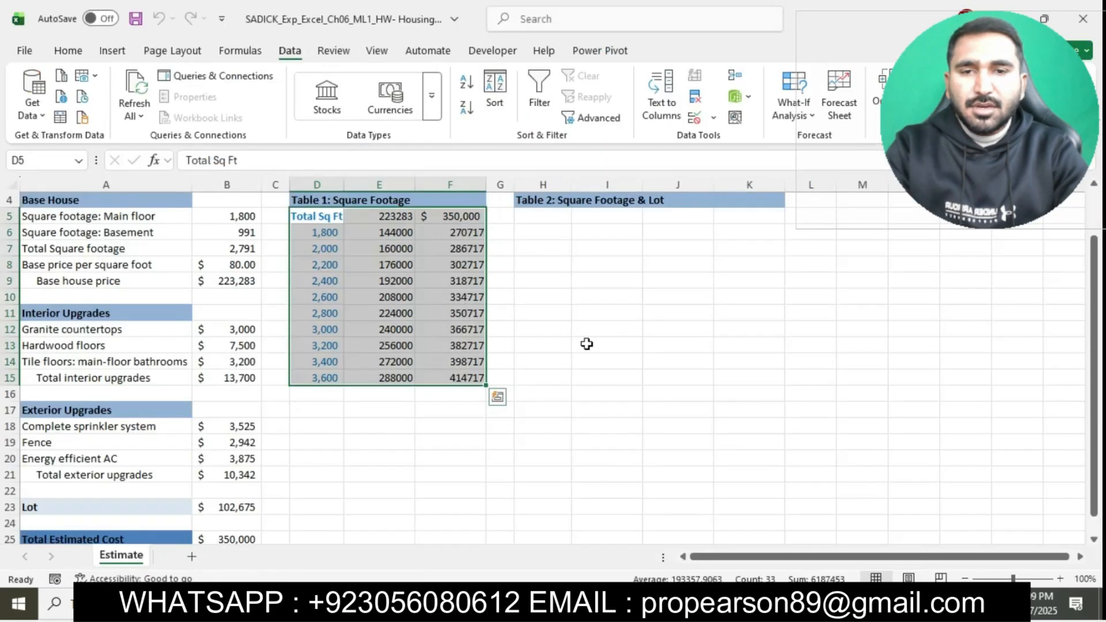
pyautogui.click(377, 217)
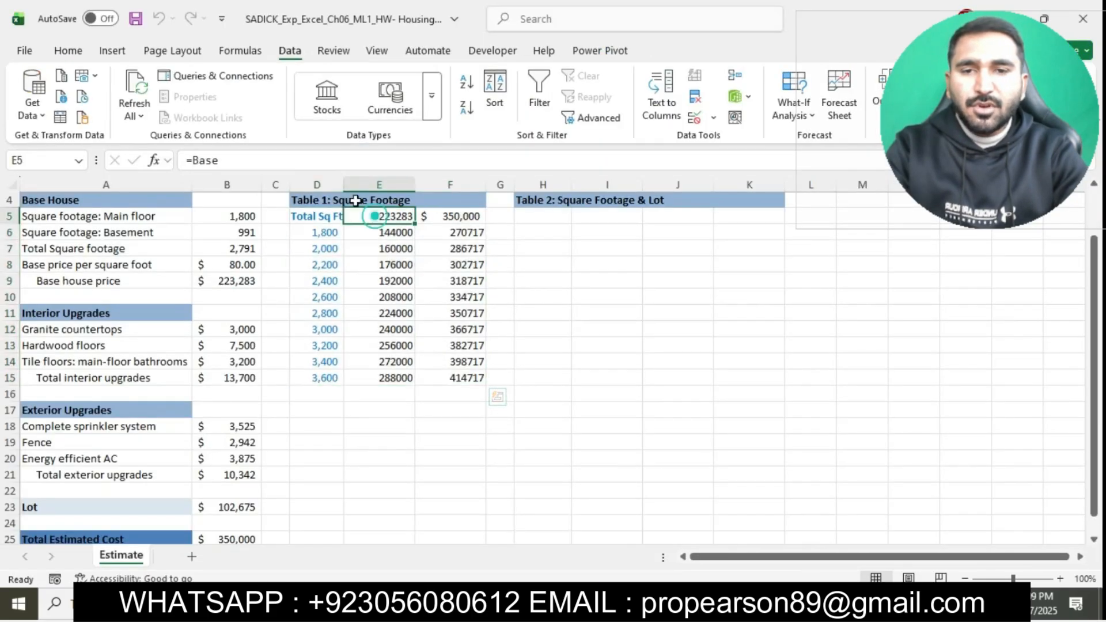
pyautogui.click(68, 51)
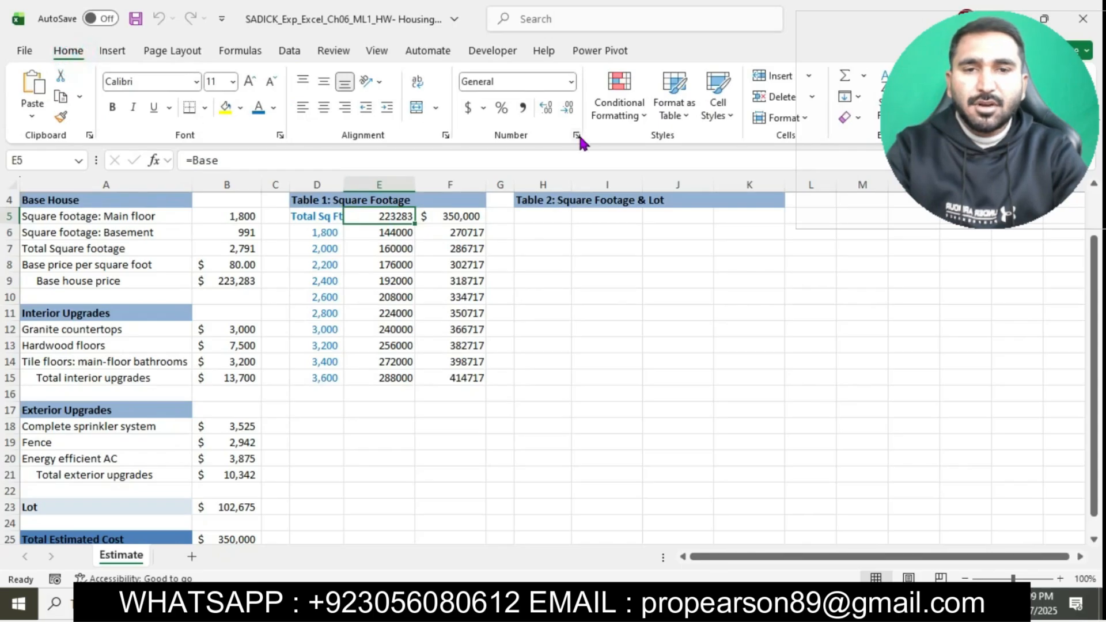
pyautogui.click(576, 135)
pyautogui.click(470, 258)
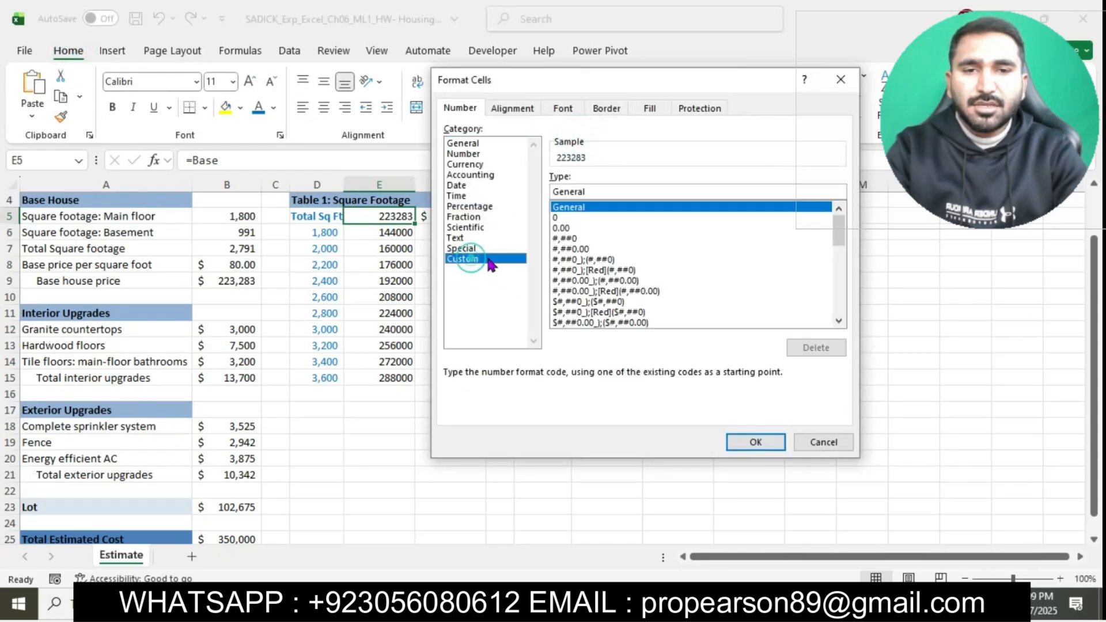
pyautogui.click(612, 190)
pyautogui.press('BackSpace')
pyautogui.press('BackSpace')
pyautogui.press('BackSpace')
pyautogui.press('BackSpace')
pyautogui.press('BackSpace')
pyautogui.press('BackSpace')
pyautogui.press('BackSpace')
pyautogui.write('"Base Cost "')
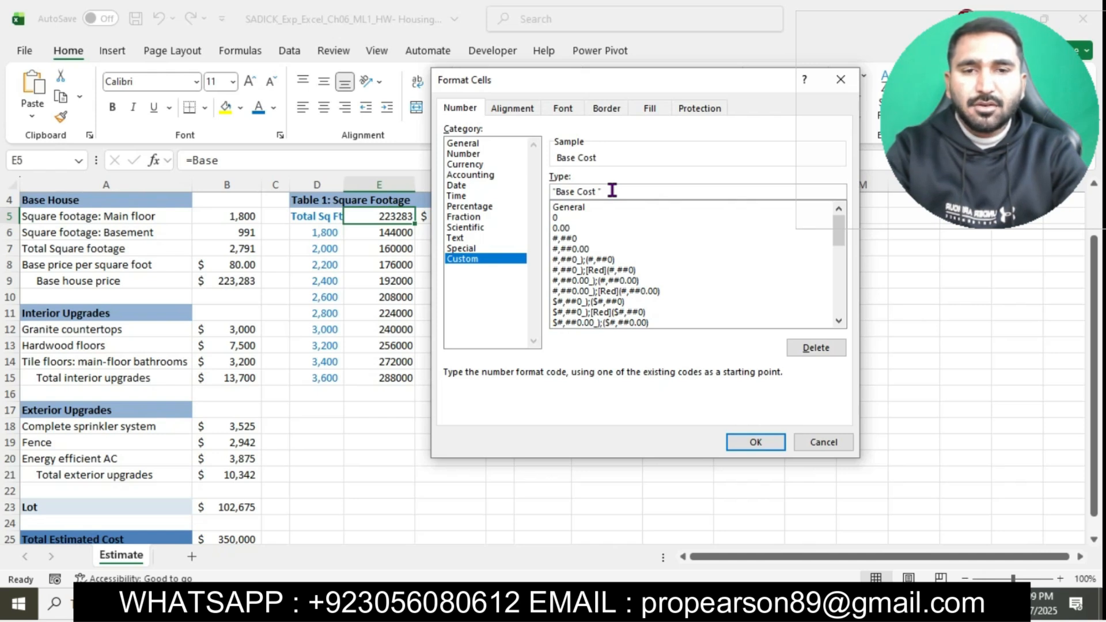
pyautogui.click(750, 444)
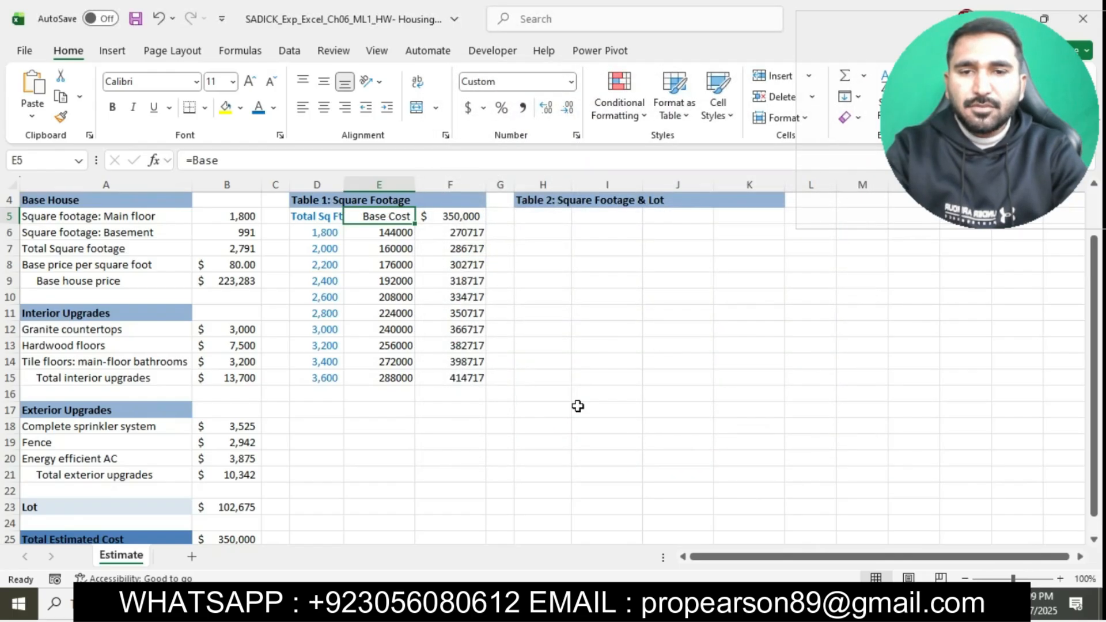
# Step: In the Word instructions, select the step 7 words "Total Cost" and return to Excel
pyautogui.hotkey('alt', 'Tab')
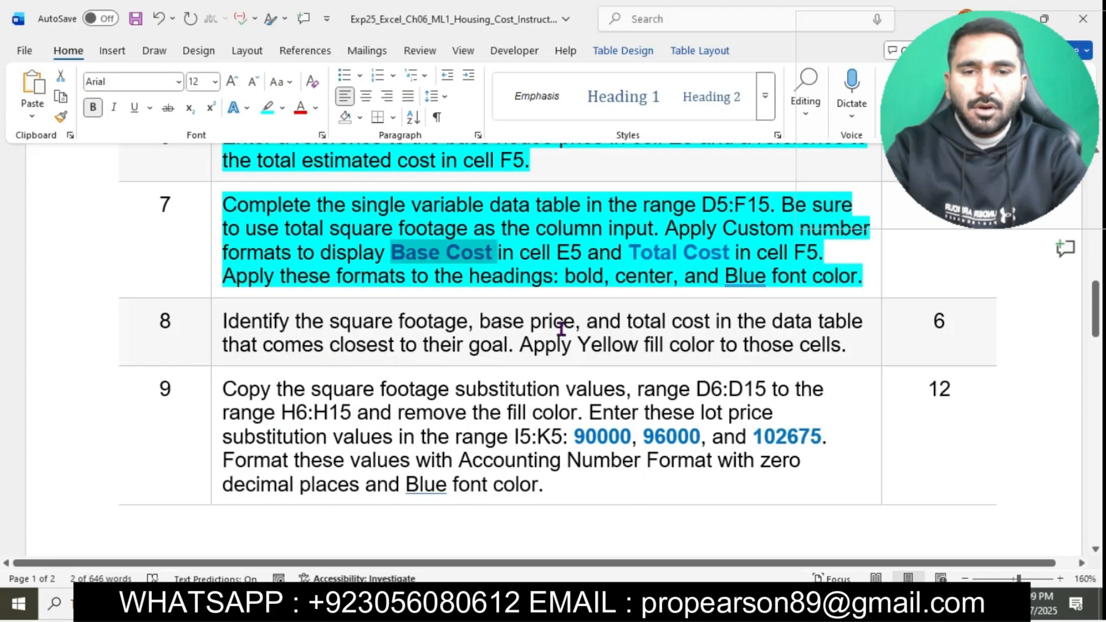
pyautogui.moveTo(629, 254); pyautogui.dragTo(725, 258)
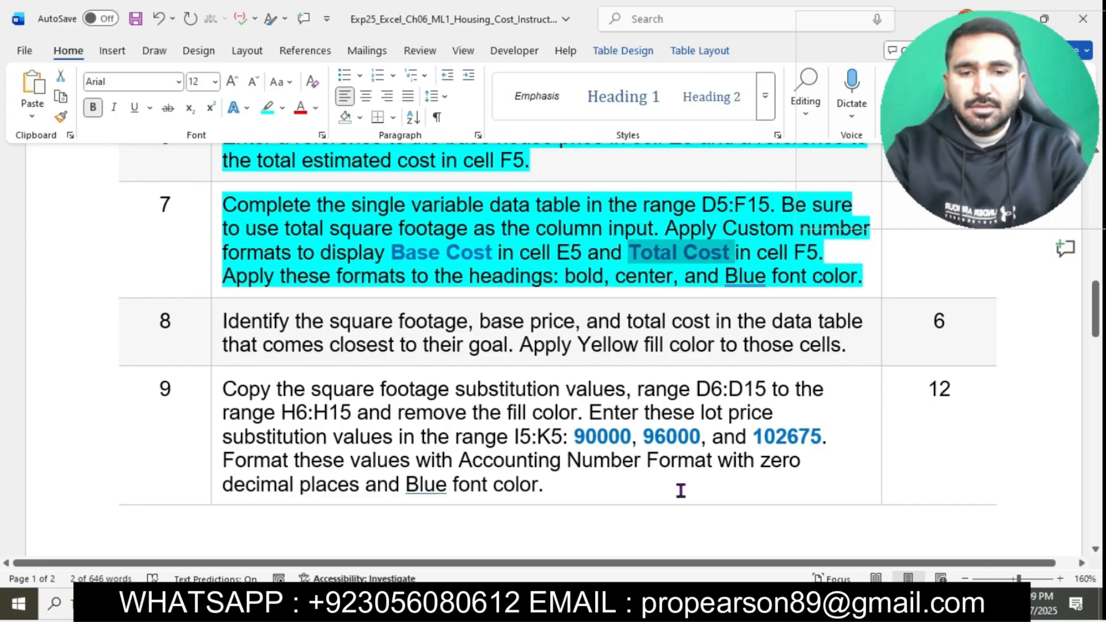
pyautogui.hotkey('alt', 'Tab')
# Step: Apply the custom number format "Total Cost " to cell F5
pyautogui.click(459, 216)
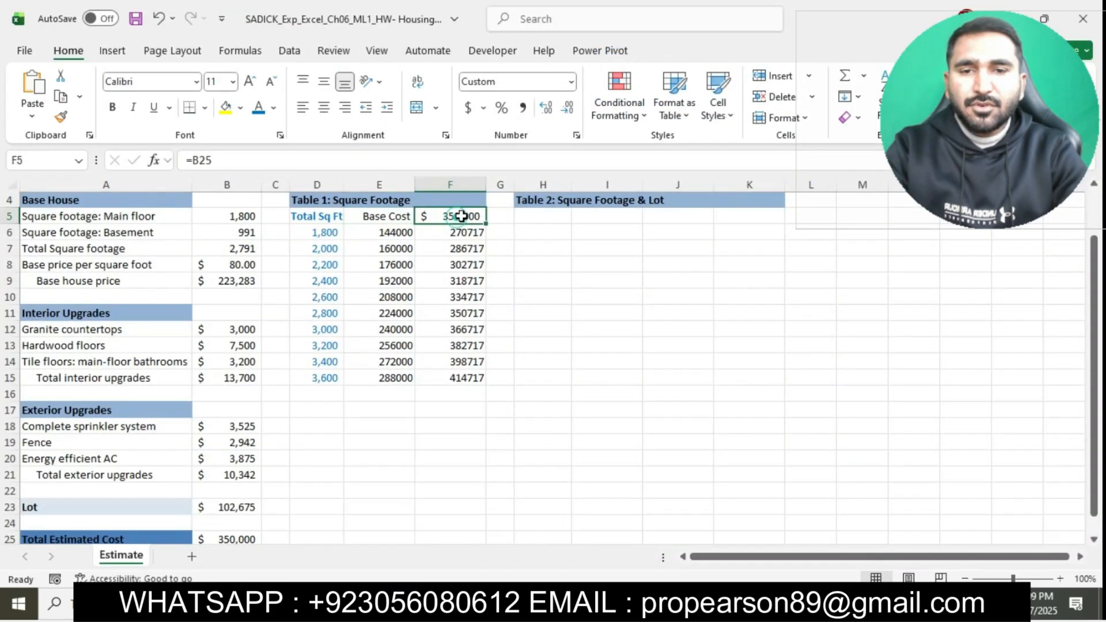
pyautogui.click(576, 135)
pyautogui.scroll(5, 593, 242)
pyautogui.click(571, 210)
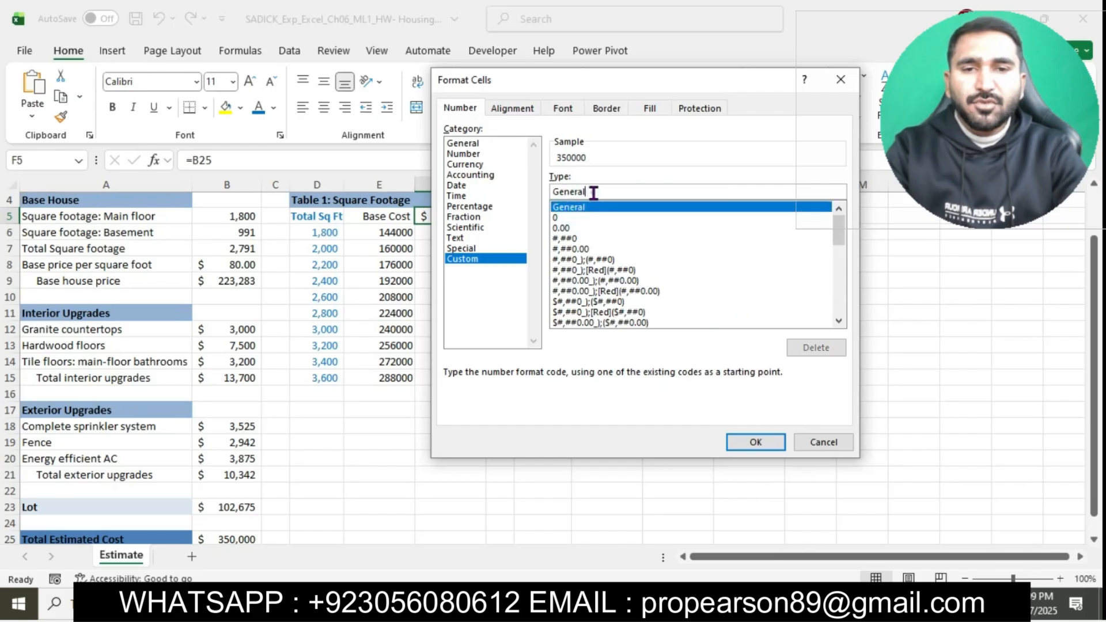
pyautogui.click(593, 192)
pyautogui.press('BackSpace')
pyautogui.press('BackSpace')
pyautogui.press('BackSpace')
pyautogui.press('BackSpace')
pyautogui.press('BackSpace')
pyautogui.press('BackSpace')
pyautogui.press('BackSpace')
pyautogui.write('"Total Cost')
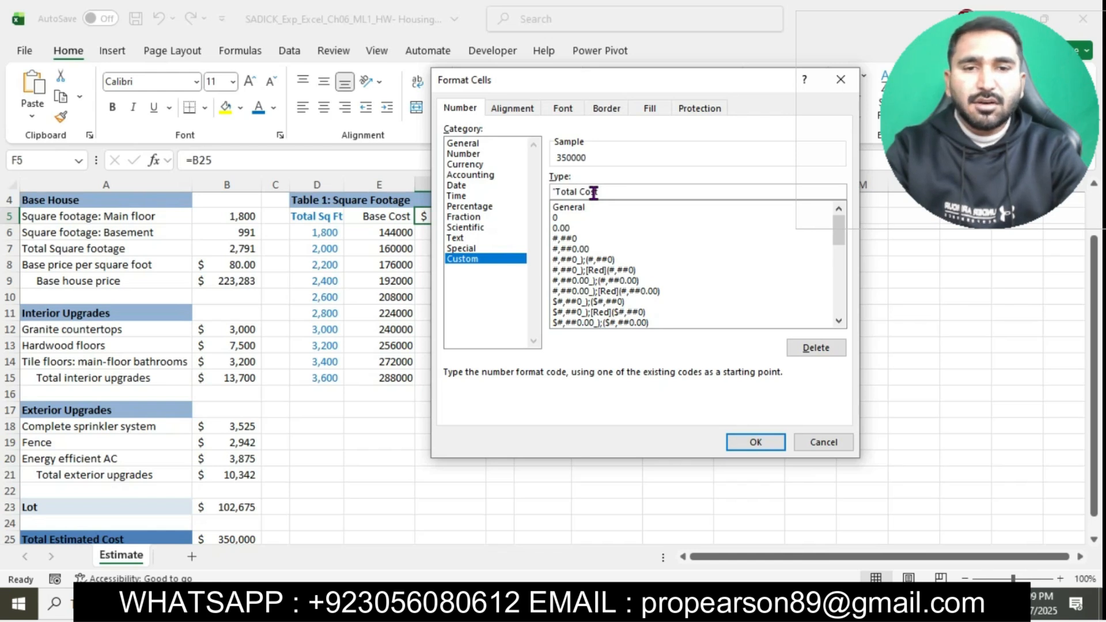
pyautogui.write(' "')
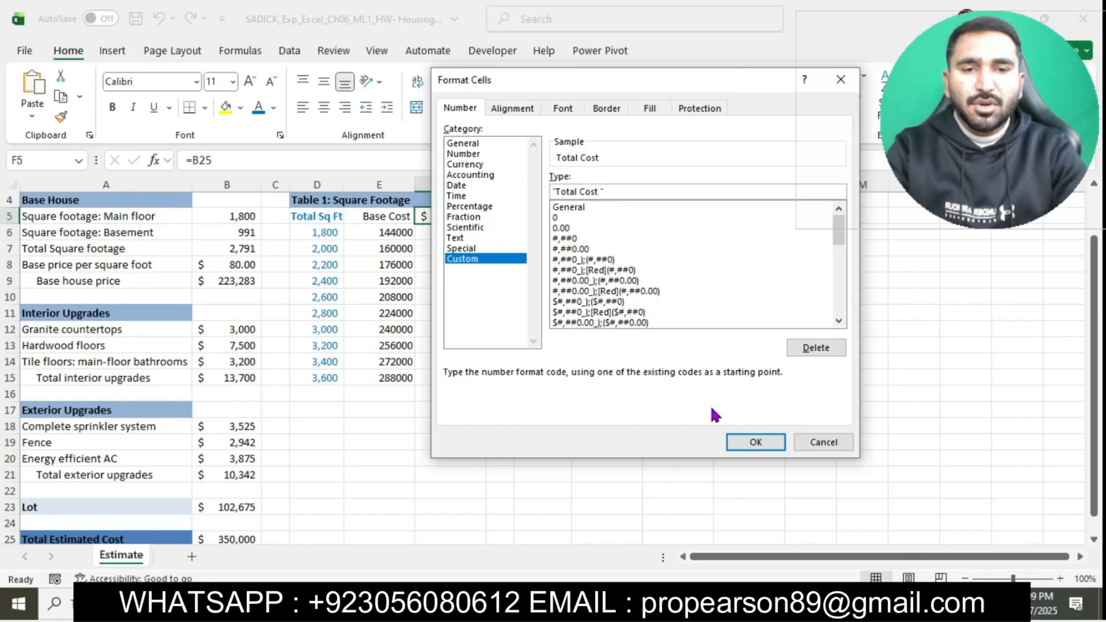
pyautogui.click(747, 443)
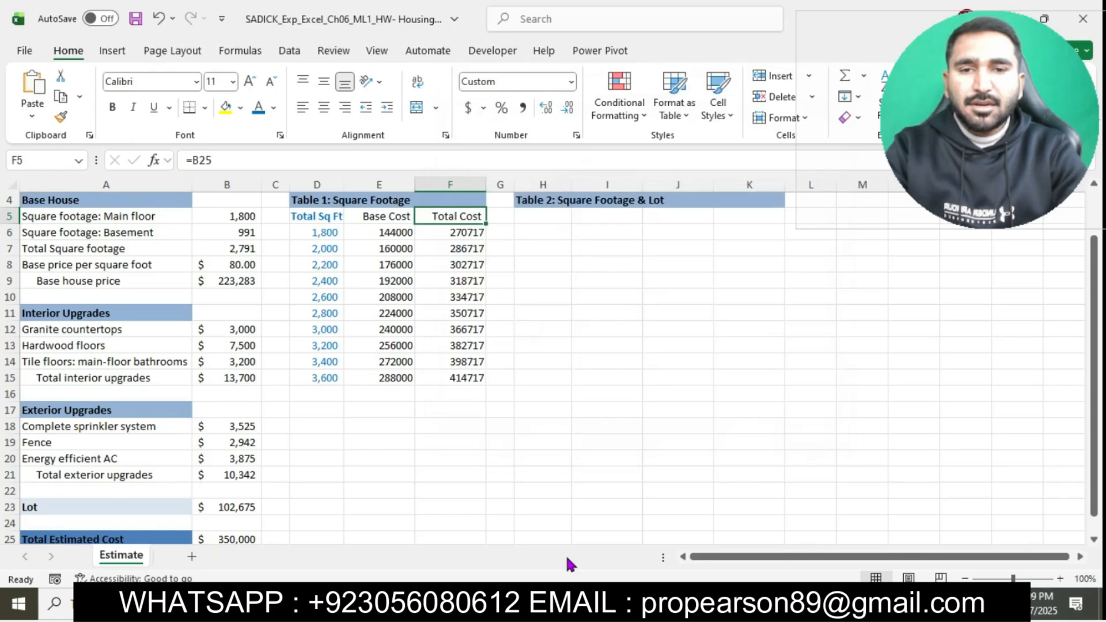
# Step: Switch to the Word instructions, select the step 7 text to review the heading formats, and return to Excel
pyautogui.click(571, 604)
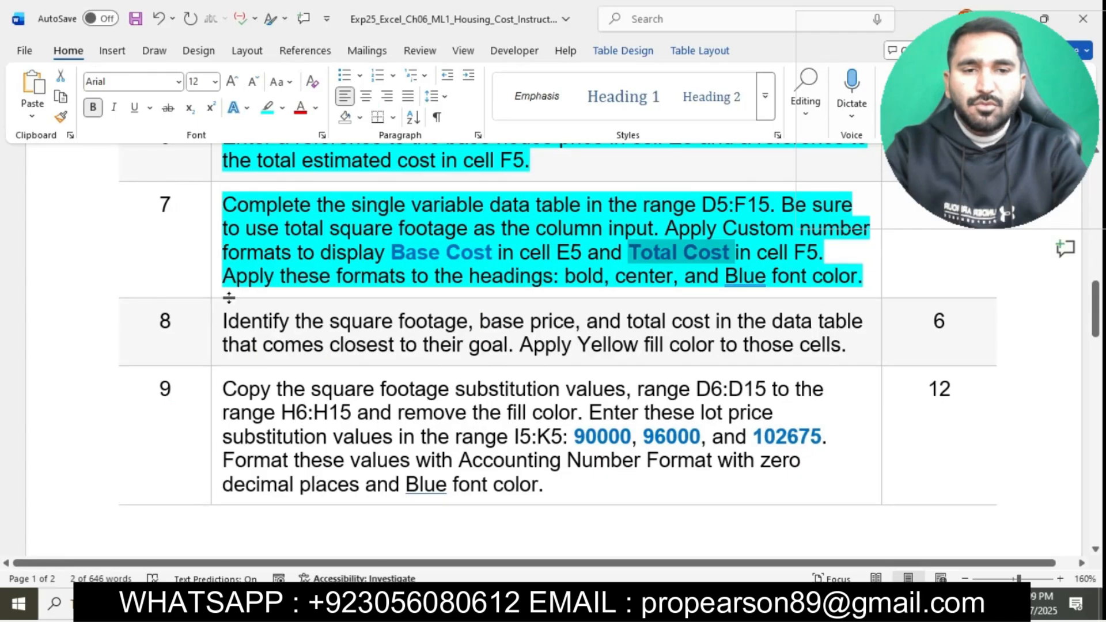
pyautogui.moveTo(227, 274); pyautogui.dragTo(891, 269)
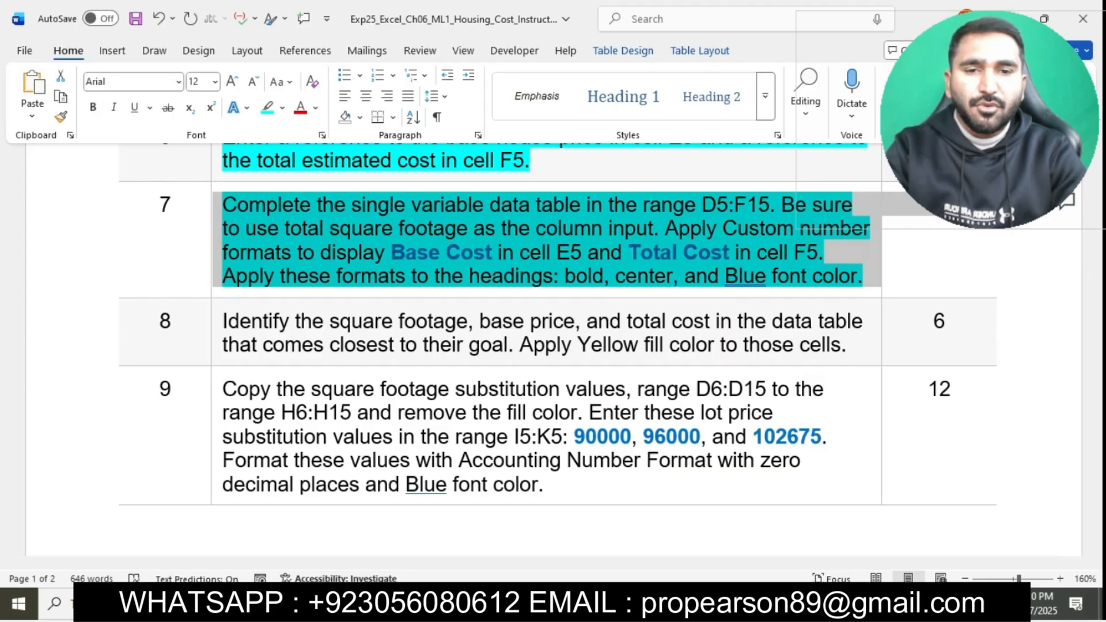
pyautogui.hotkey('alt', 'Tab')
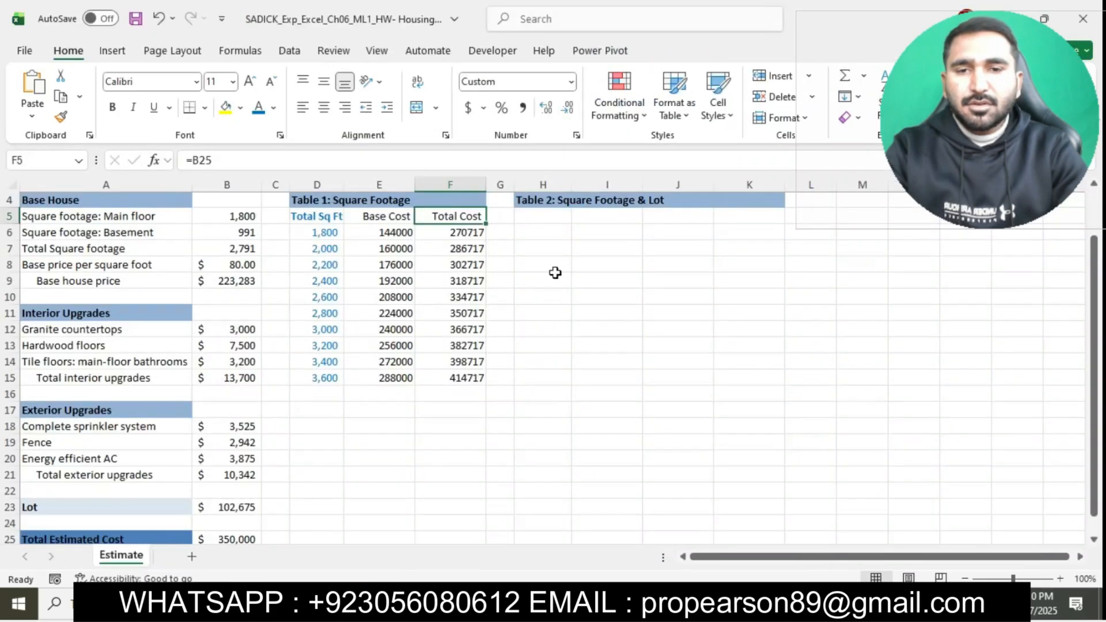
# Step: Format the headings in E5:F5 as bold and centered with the standard Blue font color
pyautogui.click(382, 216)
pyautogui.moveTo(382, 216); pyautogui.dragTo(441, 217)
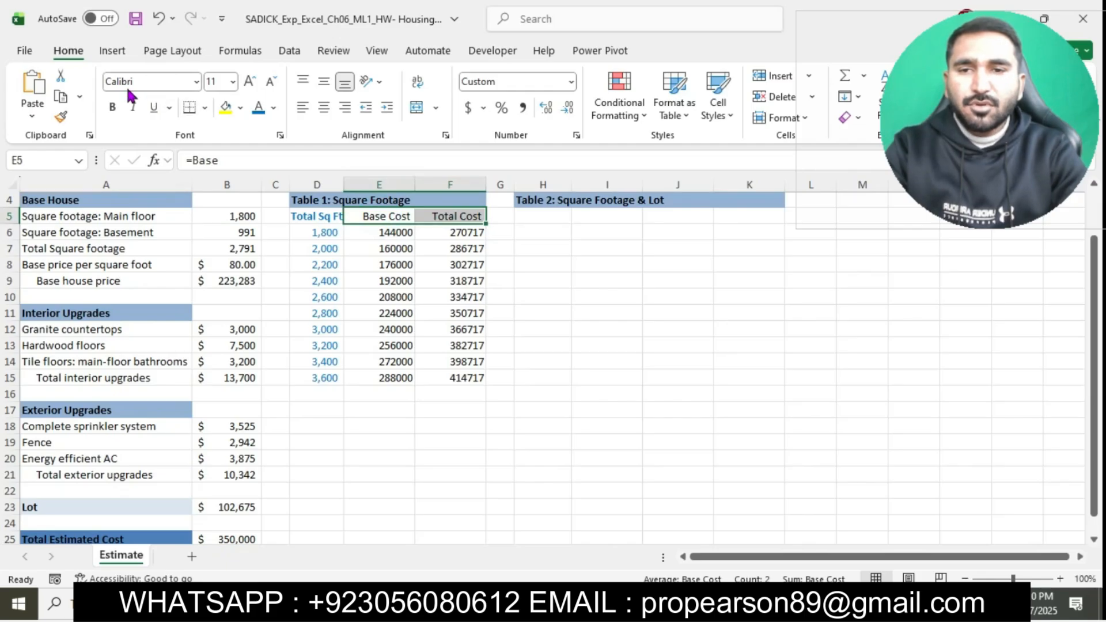
pyautogui.click(113, 108)
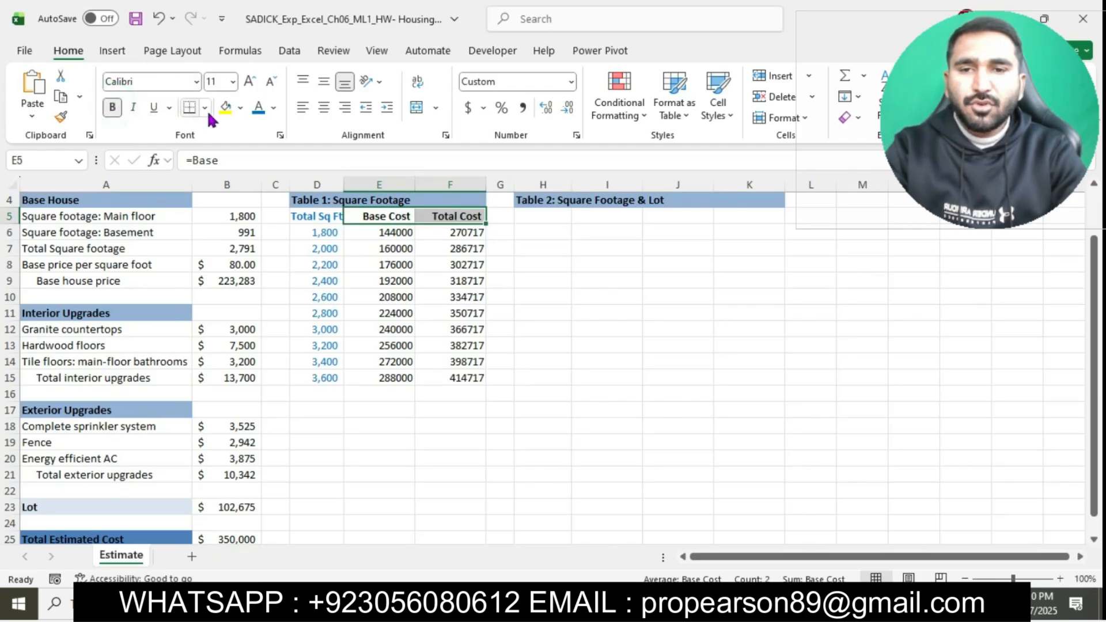
pyautogui.click(325, 109)
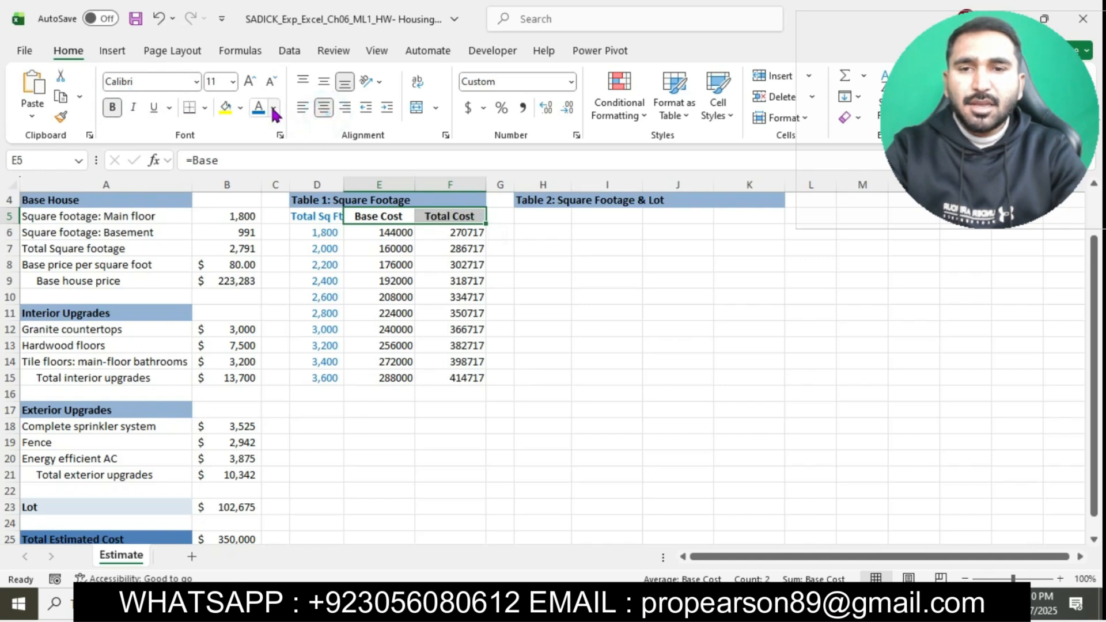
pyautogui.click(273, 108)
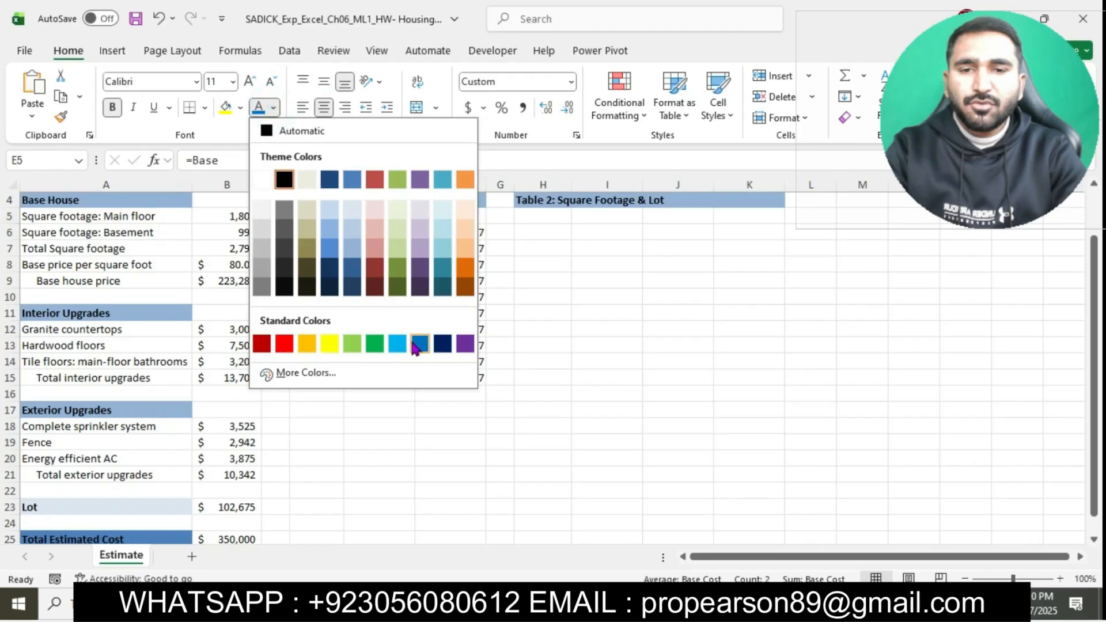
pyautogui.click(417, 345)
pyautogui.click(595, 392)
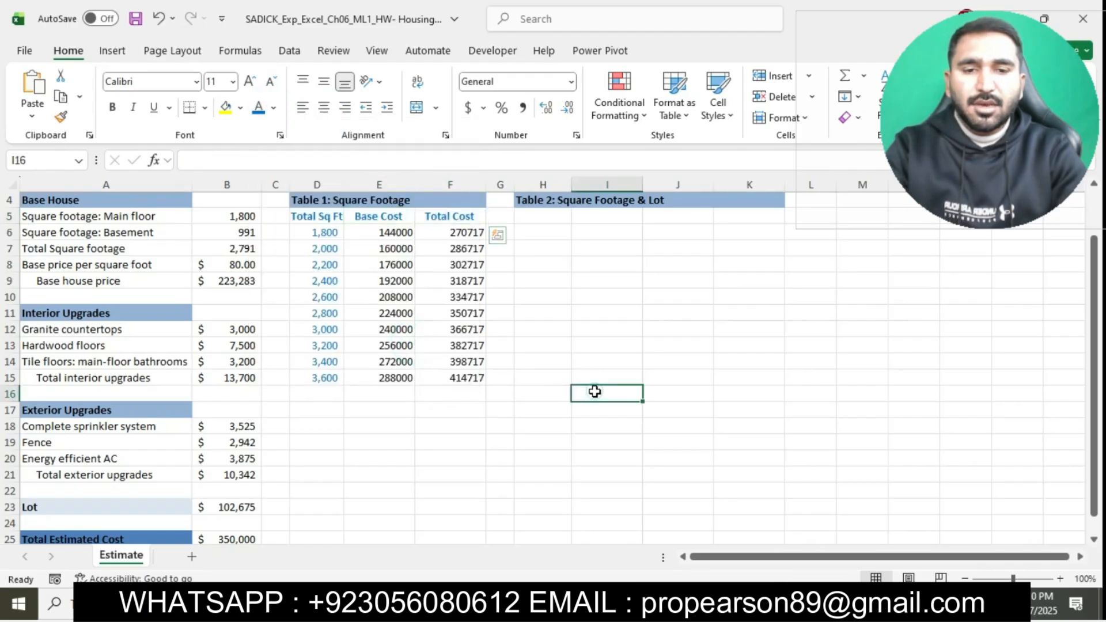
# Step: Switch to the Word instructions, deselect the step 7 text and go to step 8
pyautogui.click(586, 603)
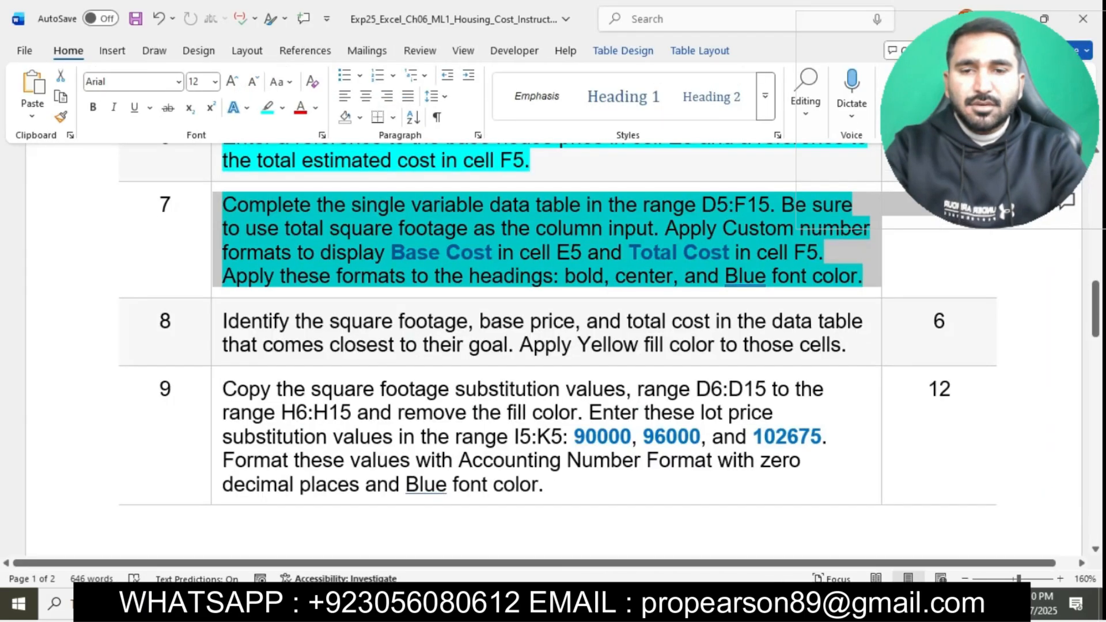
pyautogui.click(634, 230)
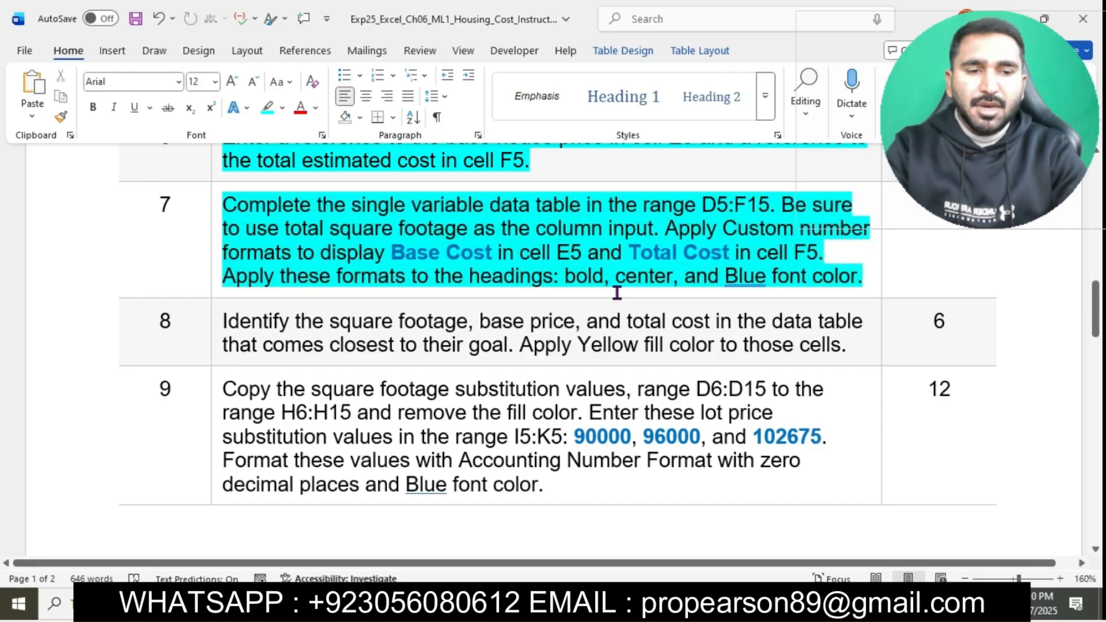
pyautogui.scroll(-2, 720, 287)
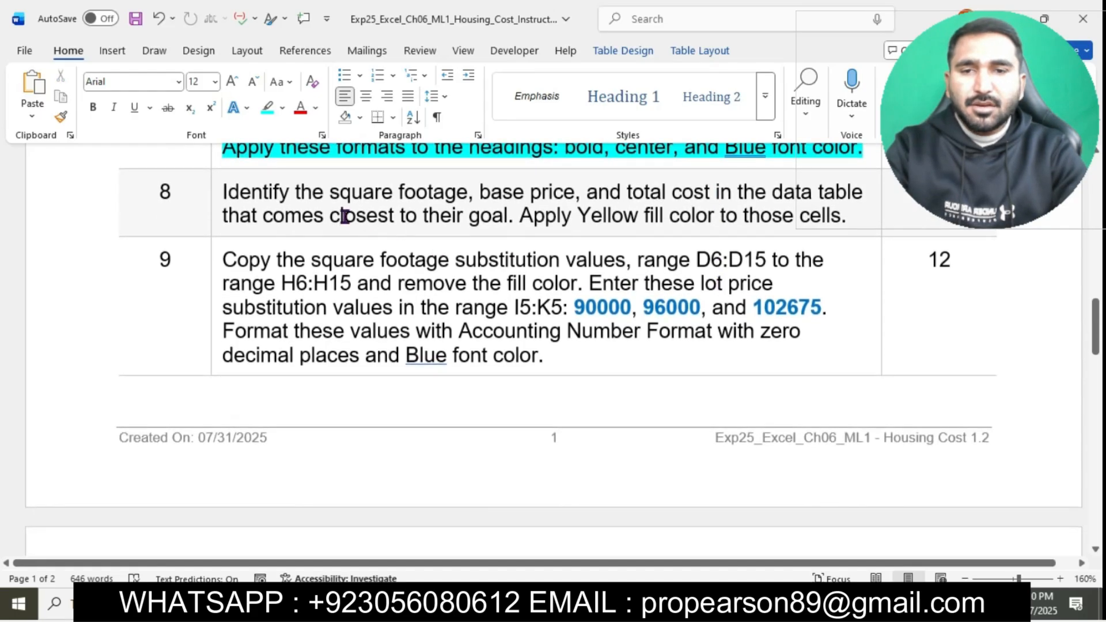